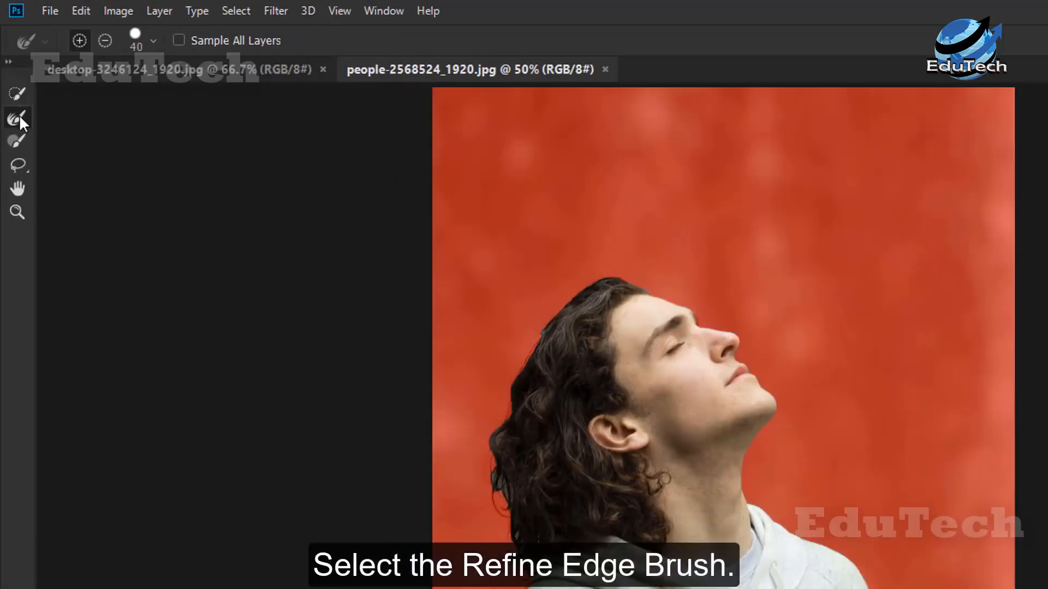
Step: Choose the Refine Edge Brush and output the man's selection to a New Layer with Layer Mask
{"action": "left_click", "coordinate": [19, 120]}
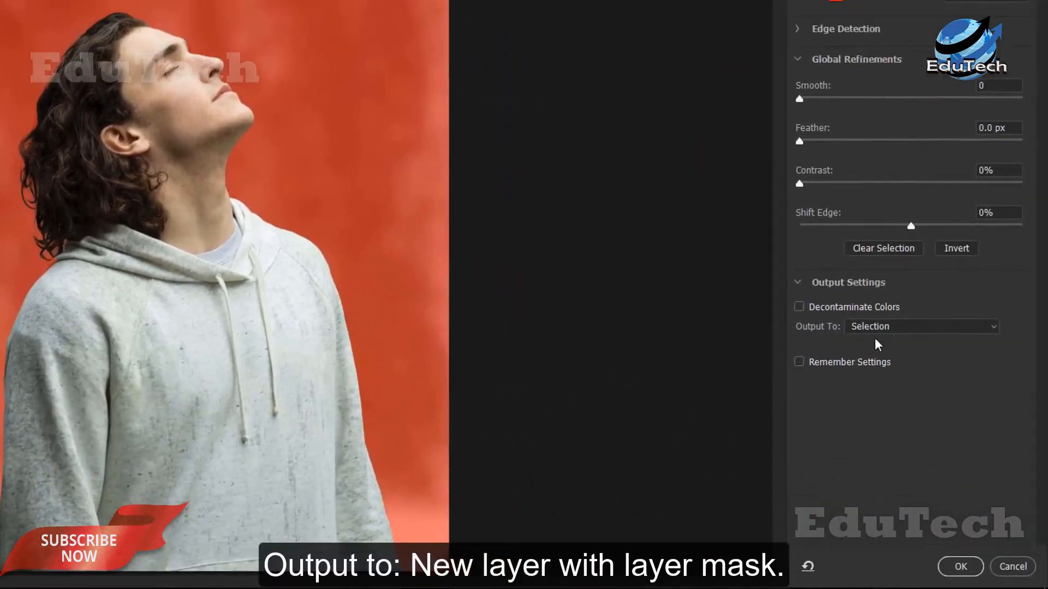
{"action": "left_click", "coordinate": [889, 327]}
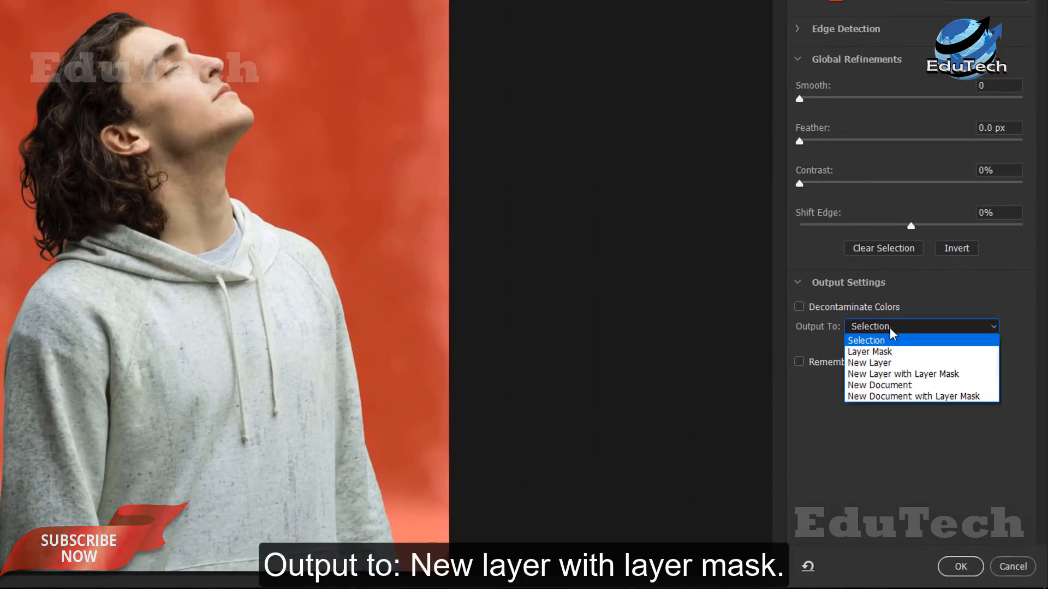
{"action": "left_click", "coordinate": [895, 375]}
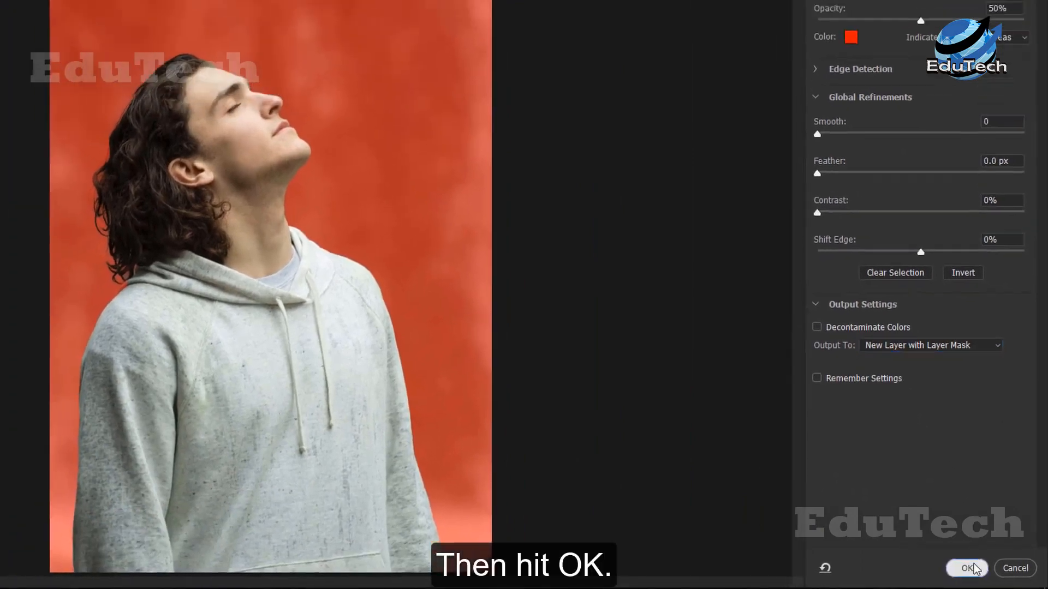
{"action": "left_click", "coordinate": [961, 567]}
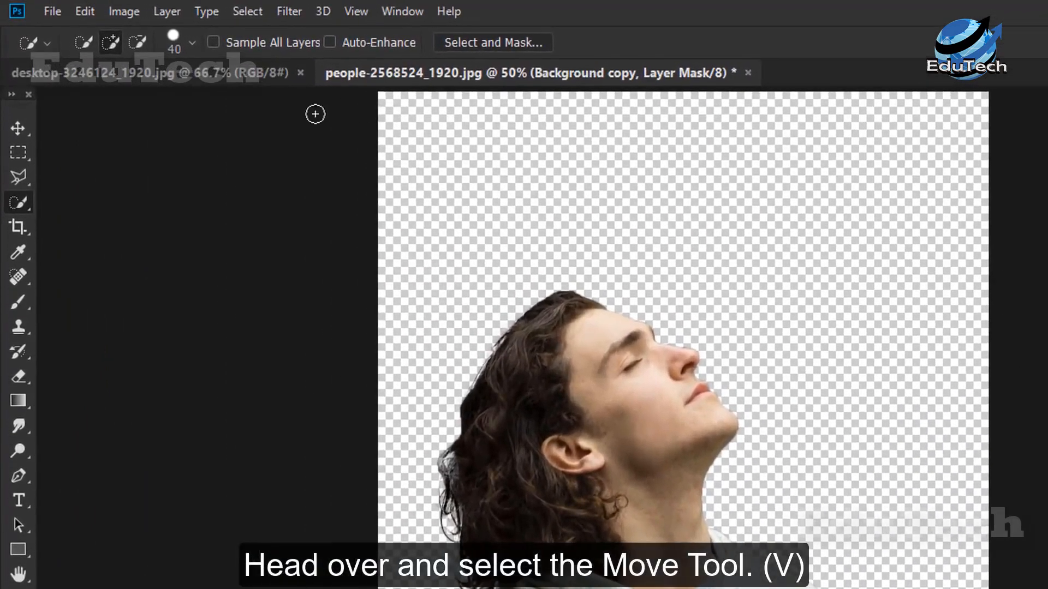
Step: Move the cut-out man with the Move tool into the blue texture document desktop-3246124_1920.jpg
{"action": "left_click", "coordinate": [18, 128]}
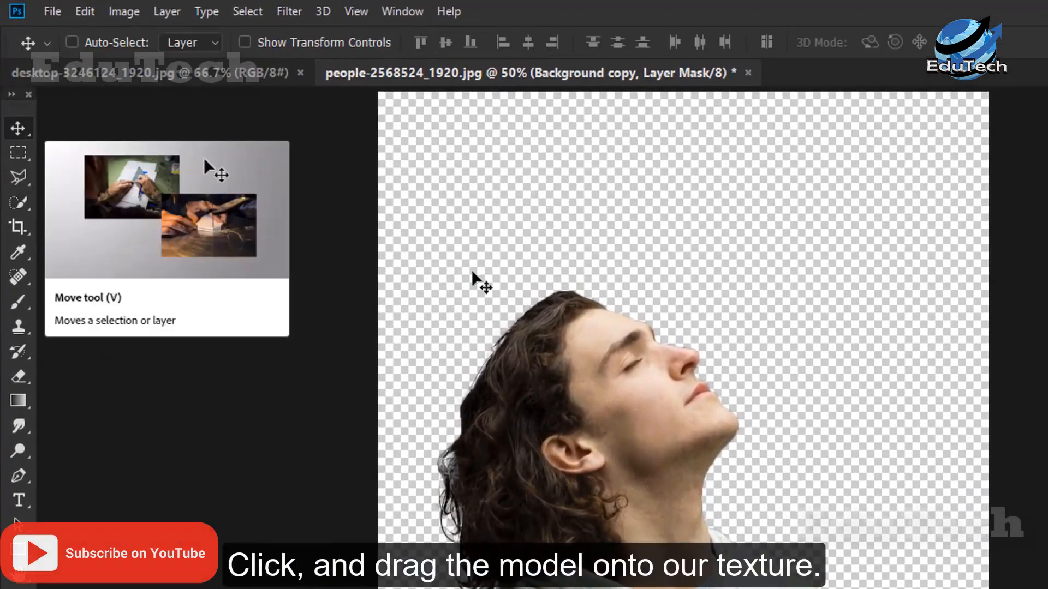
{"action": "left_click_drag", "start_coordinate": [571, 338], "coordinate": [708, 472]}
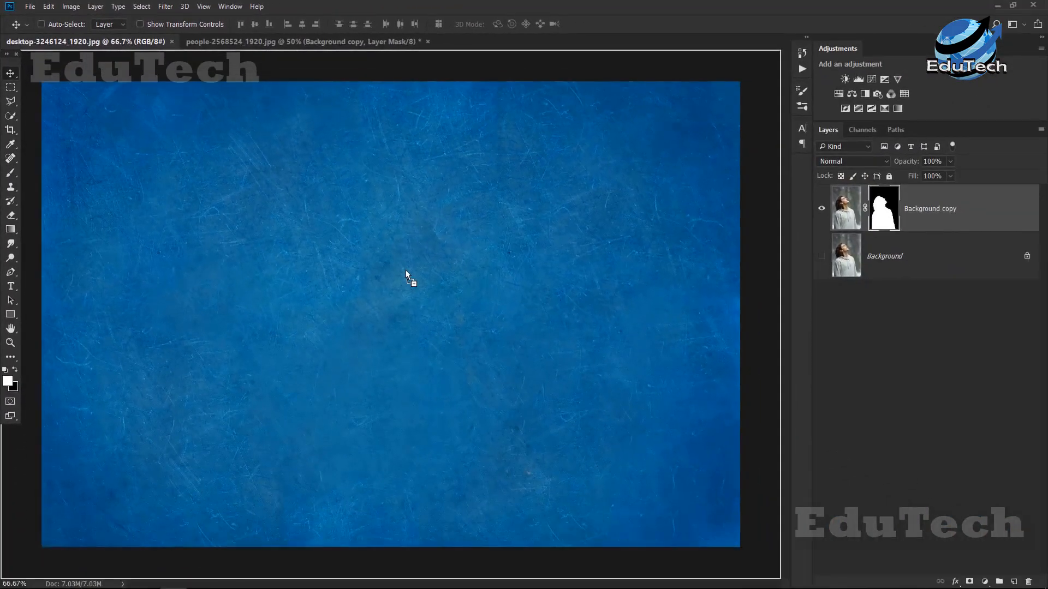
{"action": "left_click_drag", "start_coordinate": [406, 270], "coordinate": [406, 270]}
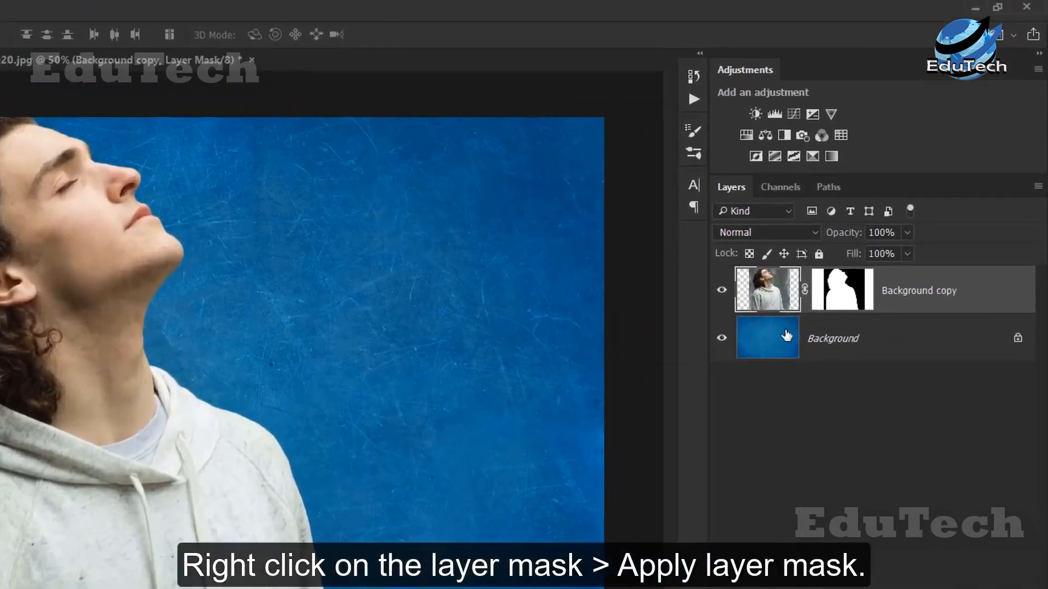
Step: Apply the layer mask of the Background copy layer and convert the layer to a smart object
{"action": "right_click", "coordinate": [826, 293]}
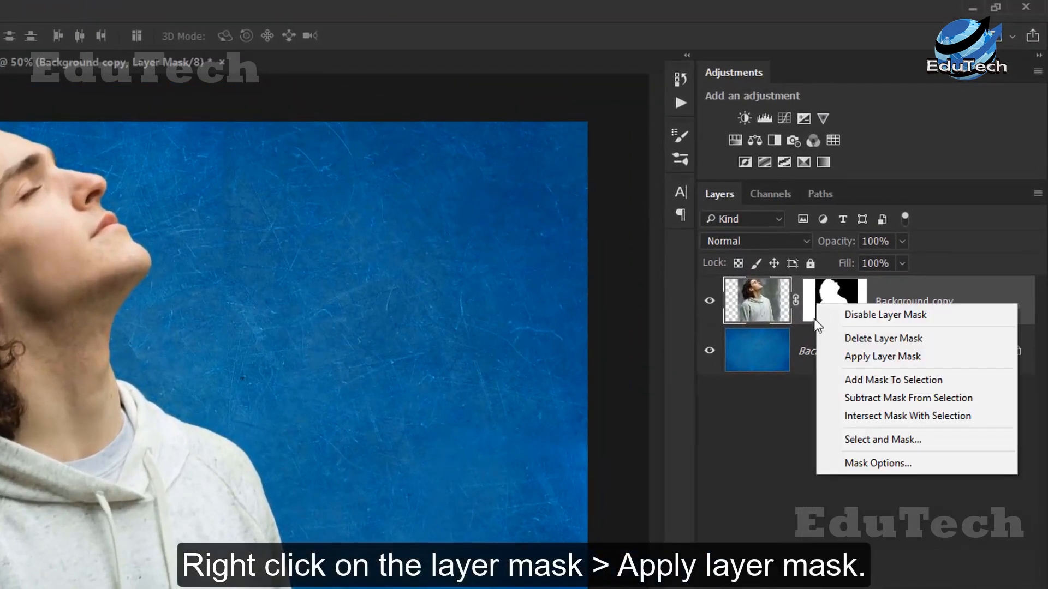
{"action": "left_click", "coordinate": [821, 355]}
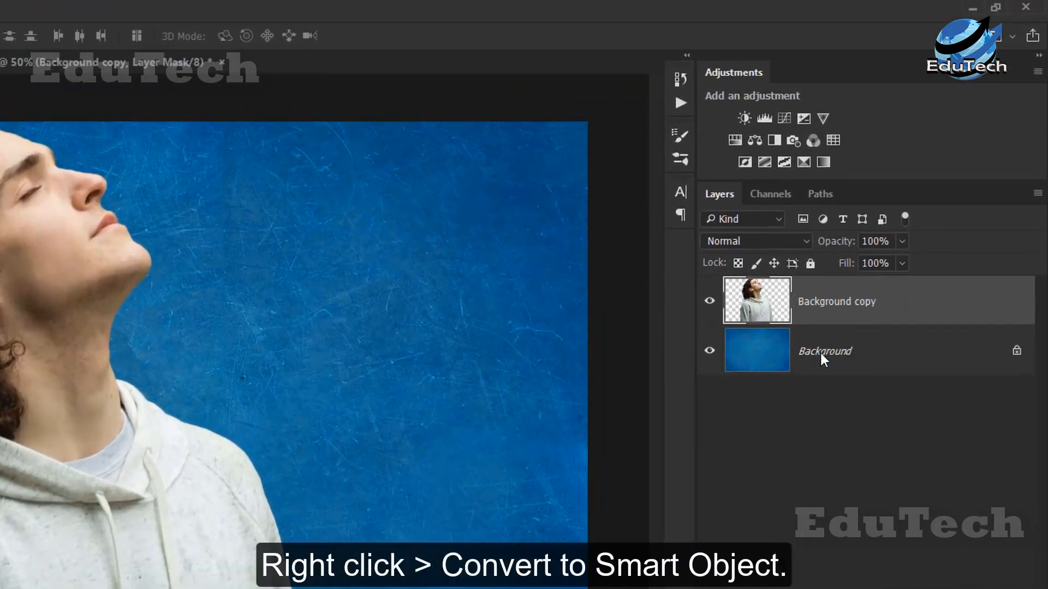
{"action": "right_click", "coordinate": [826, 304]}
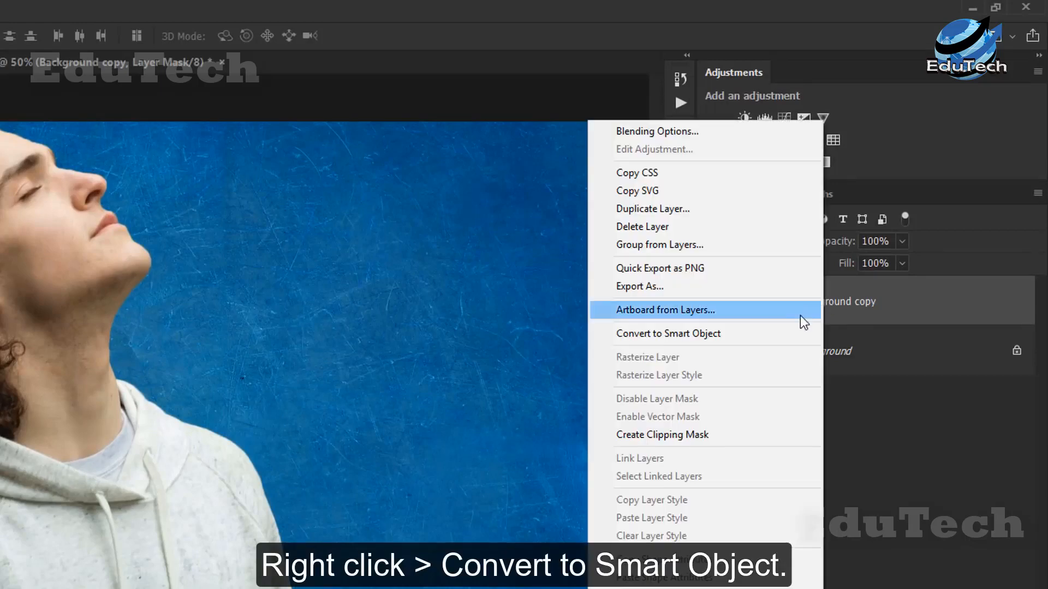
{"action": "left_click", "coordinate": [789, 328]}
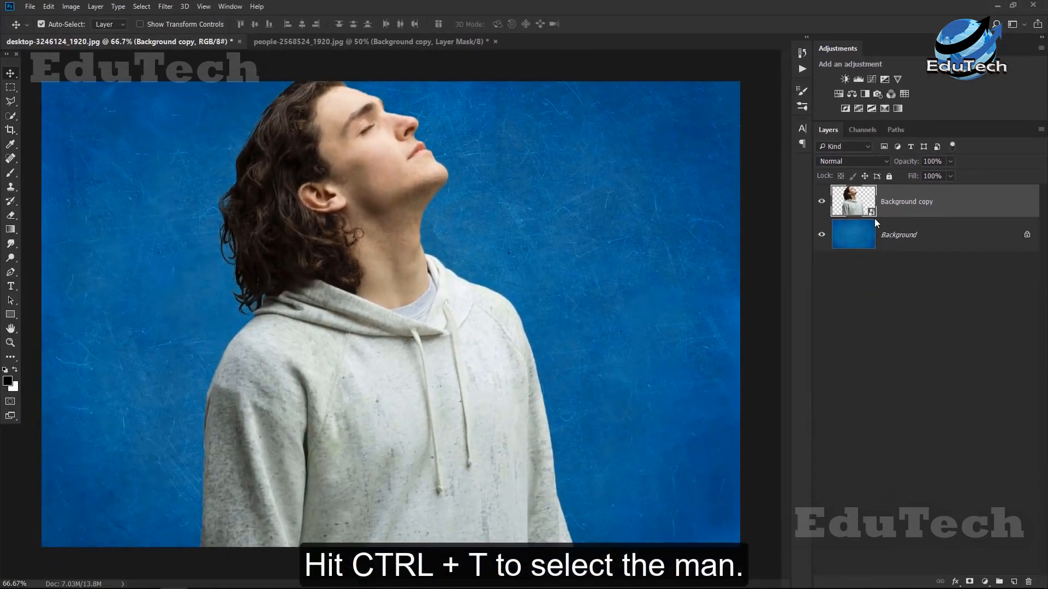
Step: Scale the man down proportionally to about 76% so he stands on the lower edge of the texture
{"action": "key", "text": "ctrl+t"}
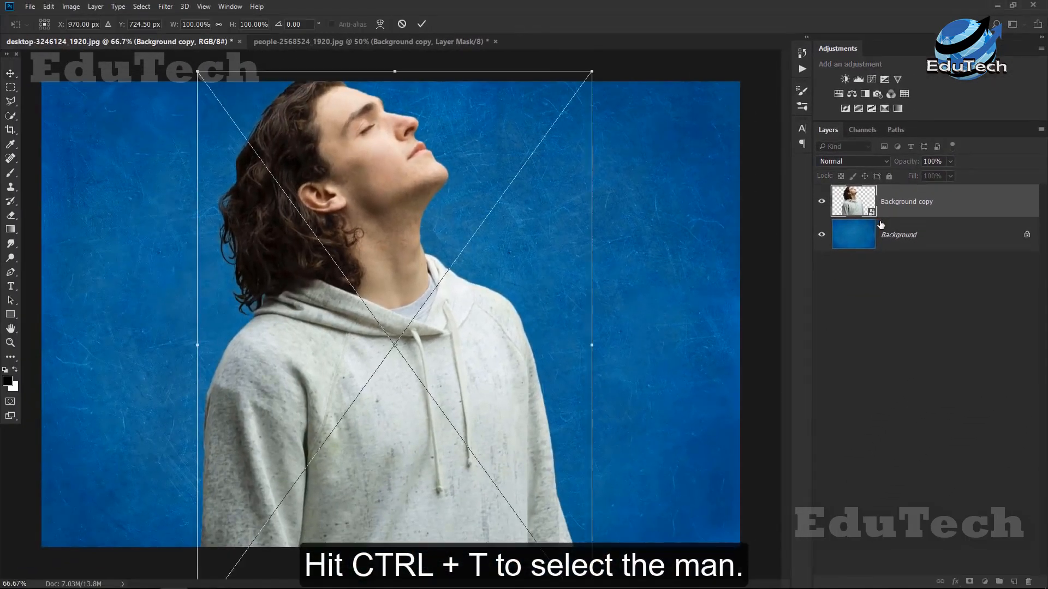
{"action": "key", "text": "ctrl+minus"}
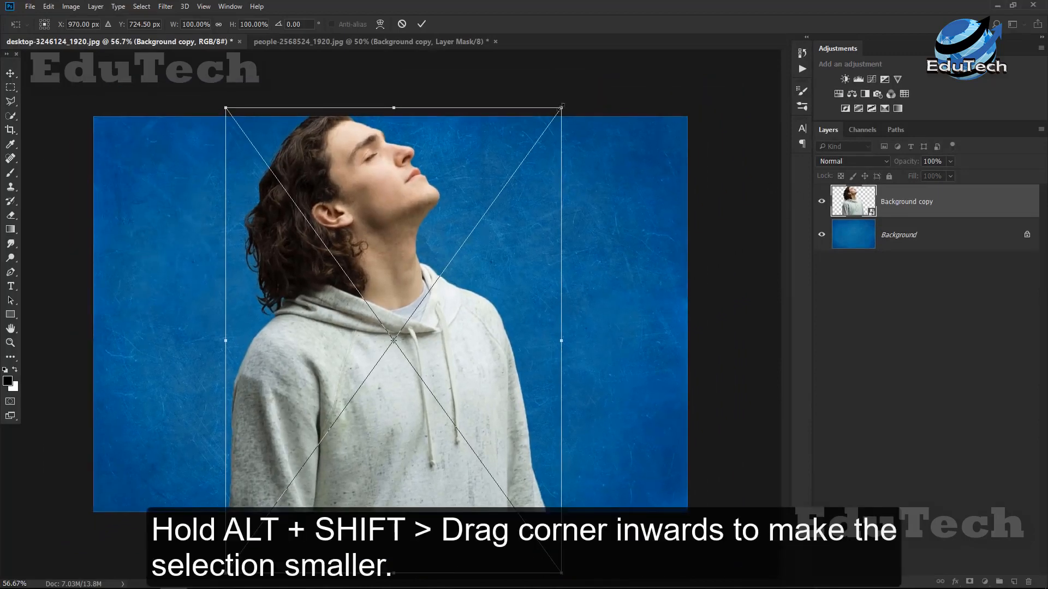
{"action": "left_click_drag", "start_coordinate": [561, 107], "coordinate": [518, 157]}
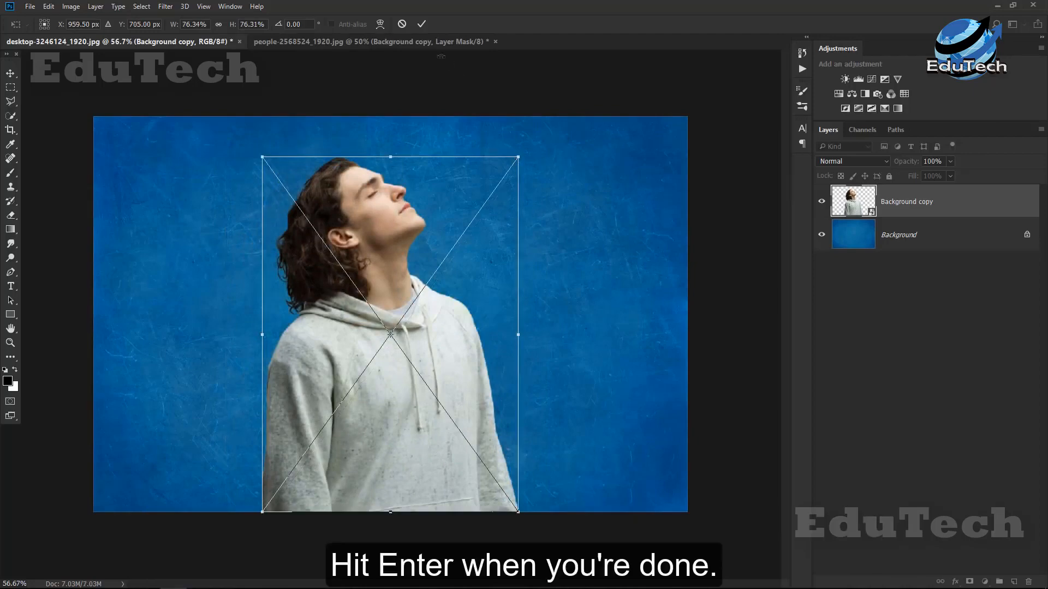
{"action": "left_click", "coordinate": [420, 25]}
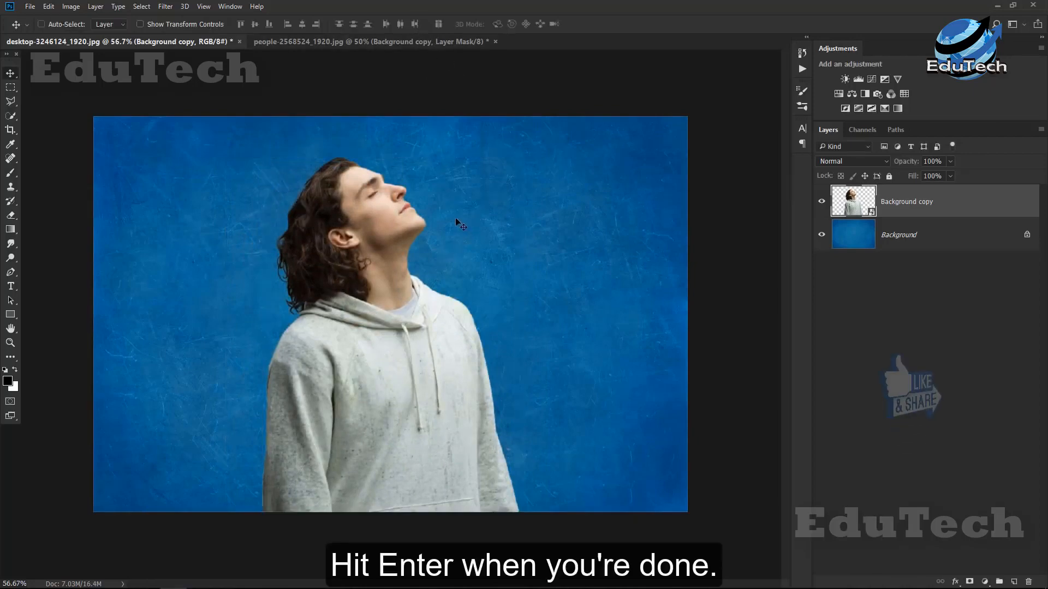
Step: Add a Black & White adjustment layer directly above the blue Background layer
{"action": "left_click", "coordinate": [909, 237]}
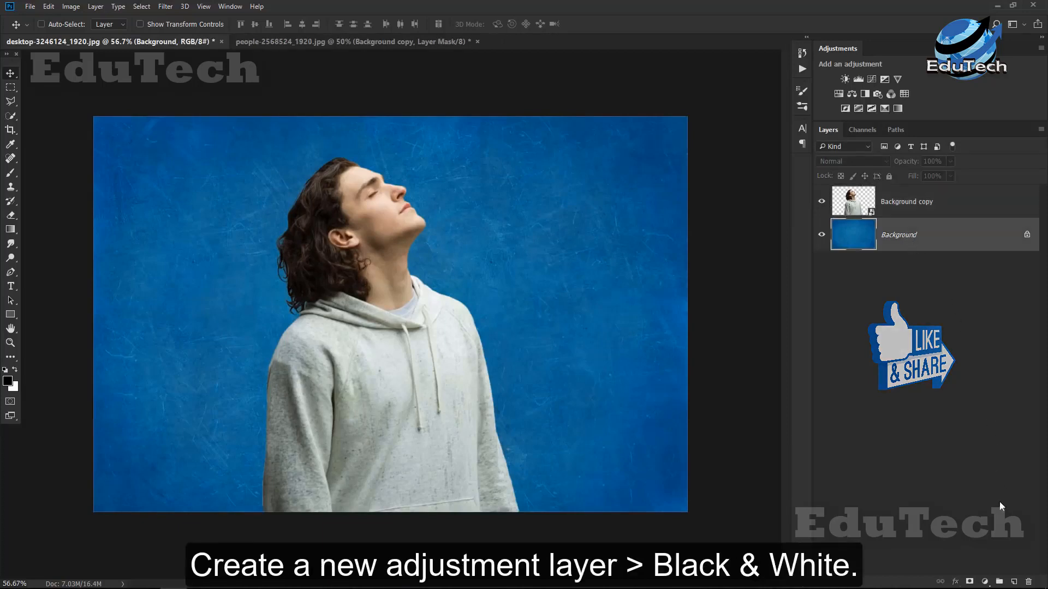
{"action": "left_click", "coordinate": [986, 581]}
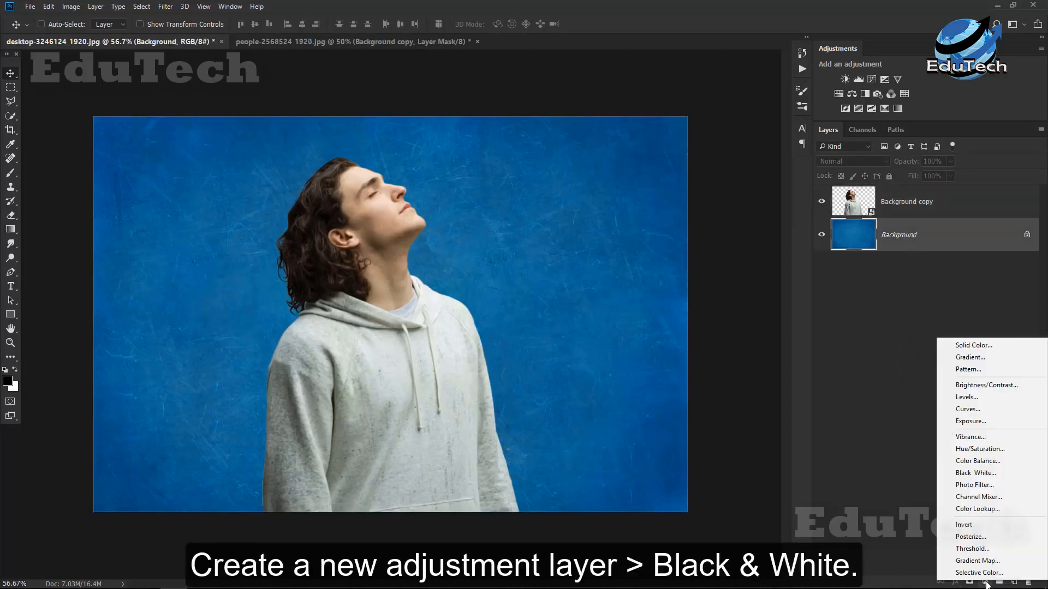
{"action": "left_click", "coordinate": [983, 477]}
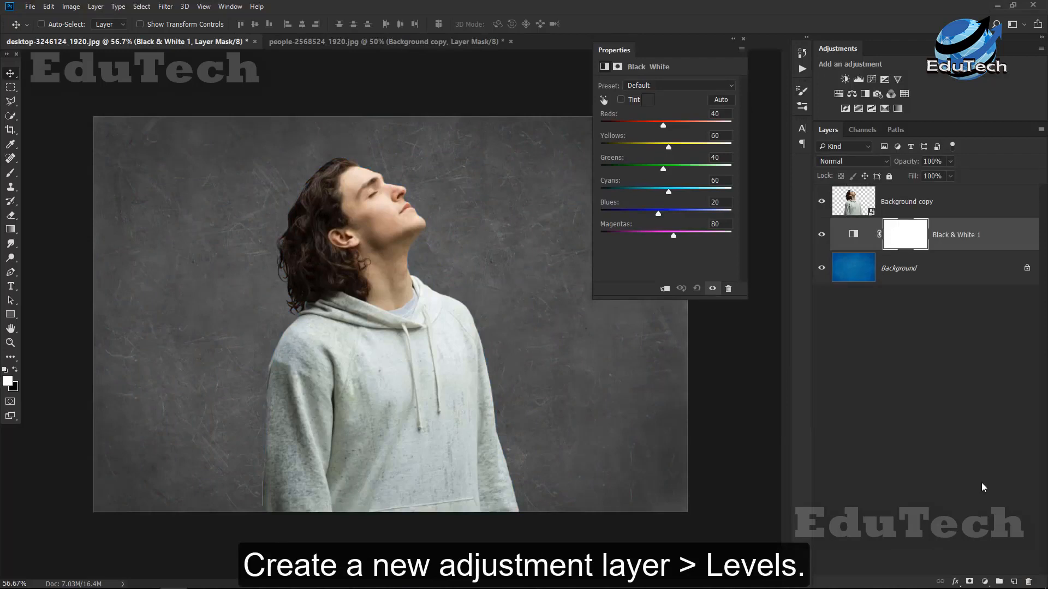
Step: Add a Levels adjustment layer above Black & White 1 and set its shadow input level to 75
{"action": "left_click", "coordinate": [984, 582]}
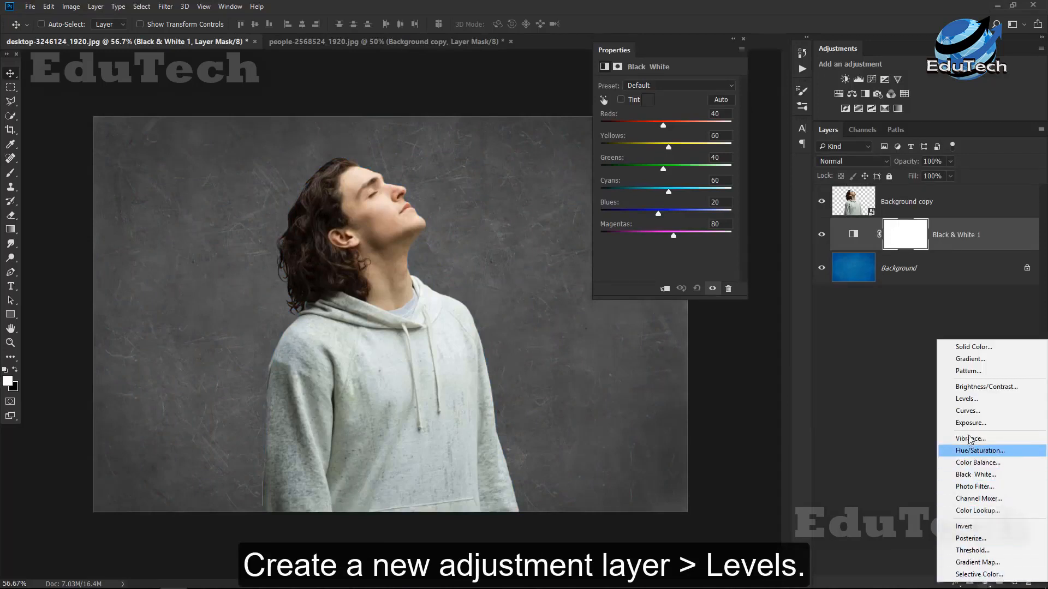
{"action": "left_click", "coordinate": [974, 406]}
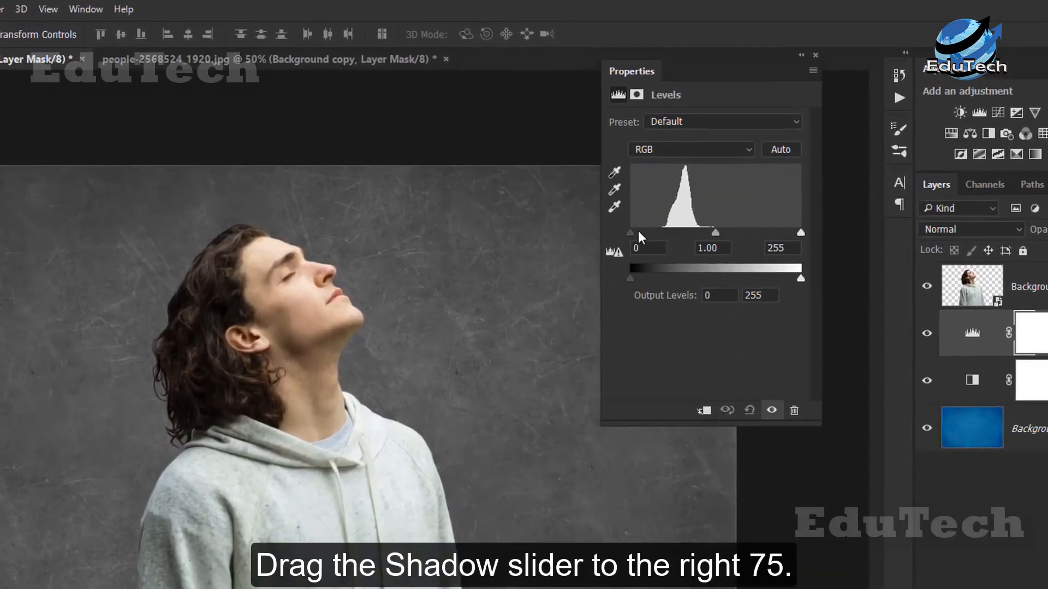
{"action": "left_click_drag", "start_coordinate": [628, 231], "coordinate": [679, 229]}
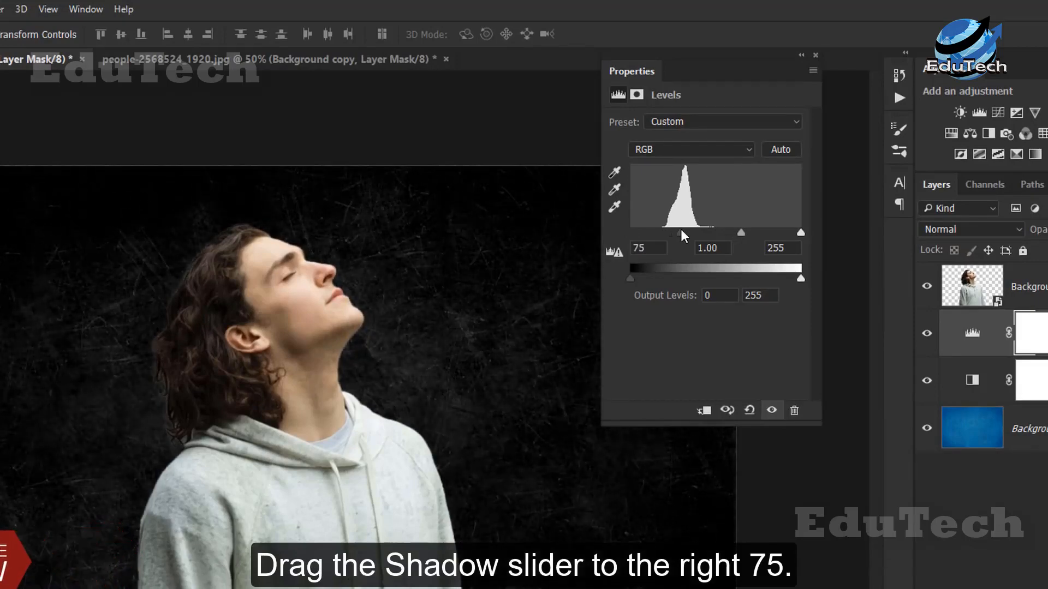
{"action": "left_click", "coordinate": [815, 55]}
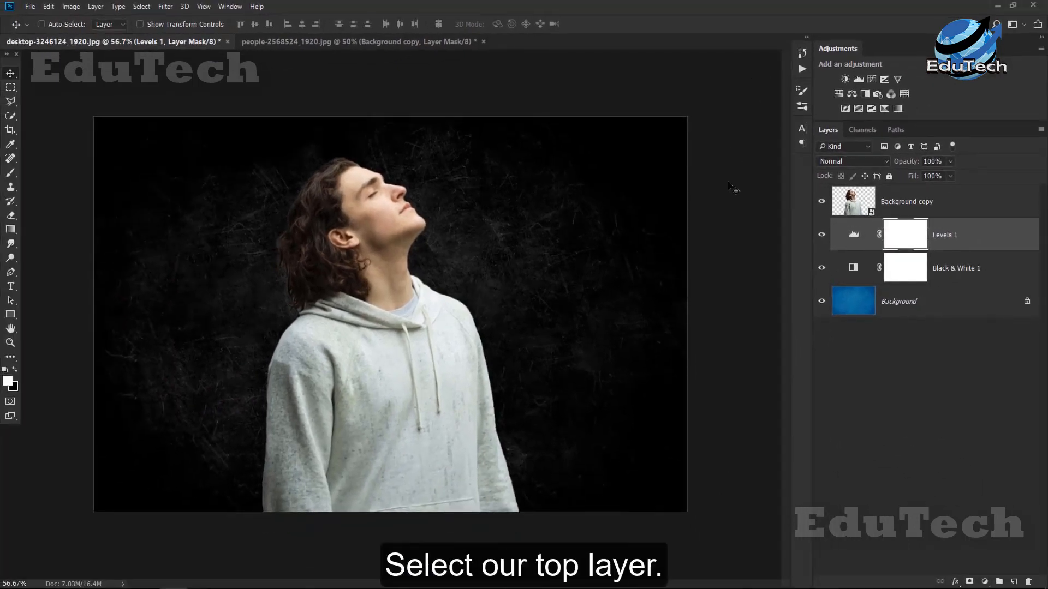
Step: Add a Hue/Saturation adjustment layer clipped to the Background copy layer and set its Lightness to -75
{"action": "left_click", "coordinate": [912, 204]}
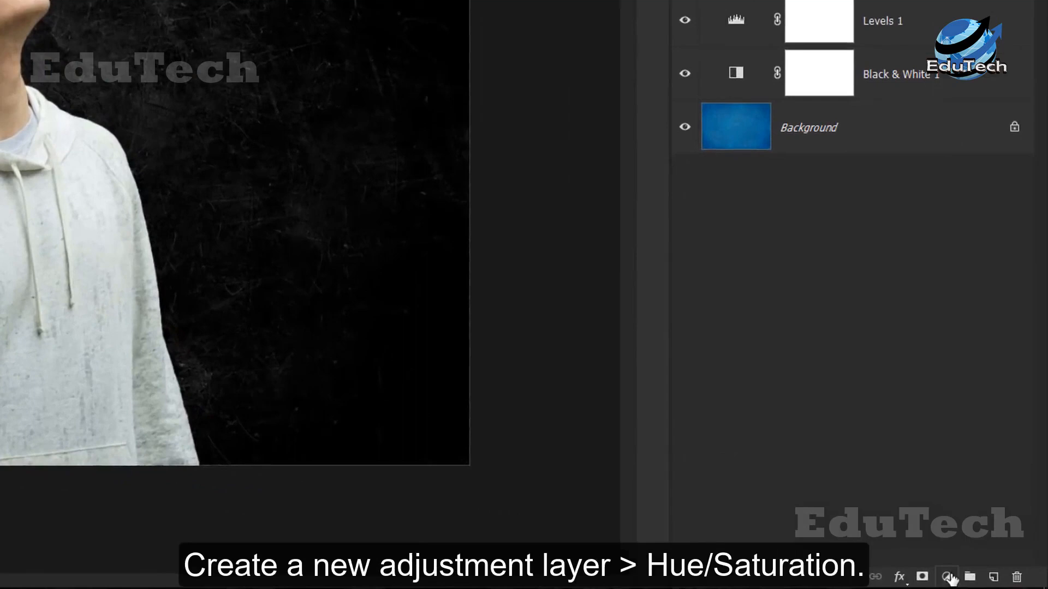
{"action": "left_click", "coordinate": [947, 577]}
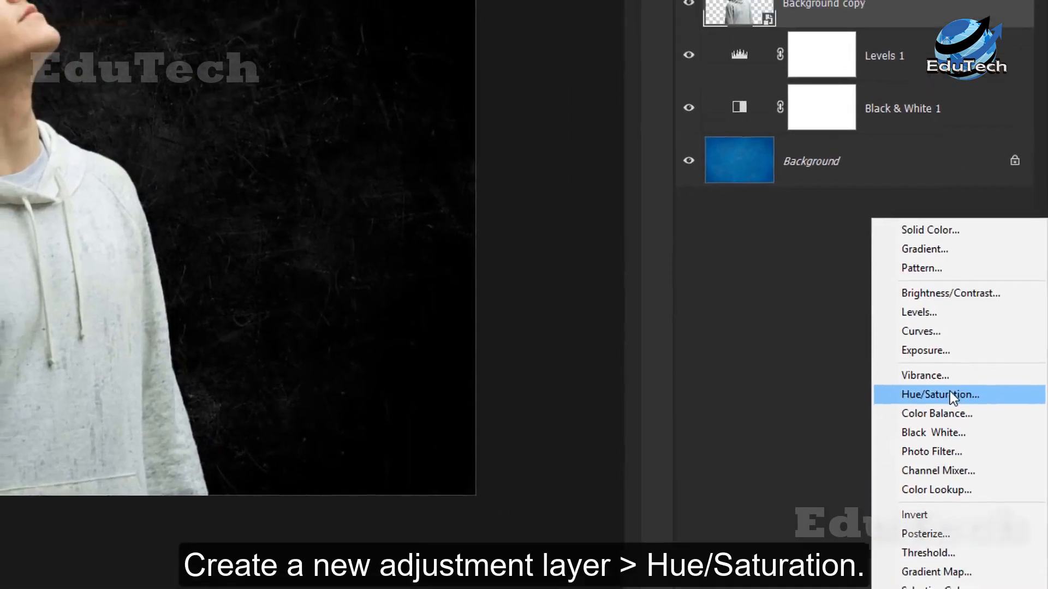
{"action": "left_click", "coordinate": [948, 363]}
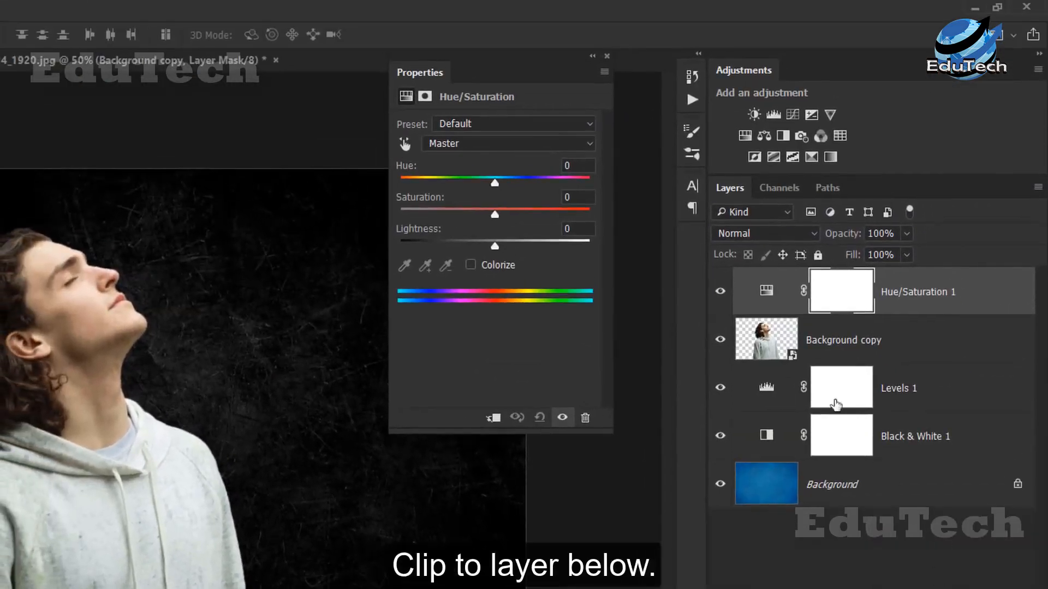
{"action": "left_click", "coordinate": [494, 417]}
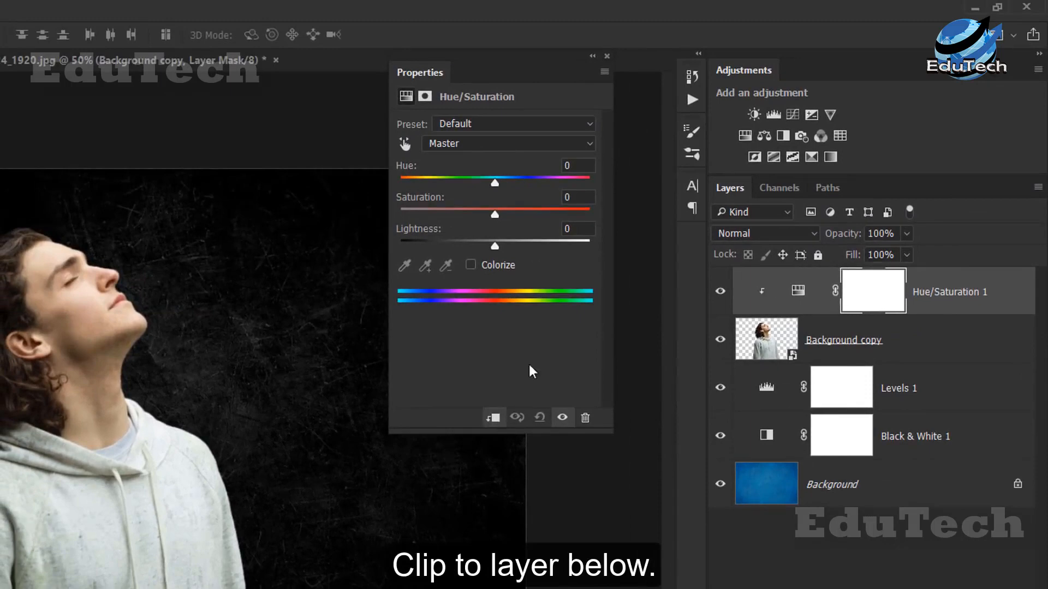
{"action": "left_click_drag", "start_coordinate": [495, 244], "coordinate": [424, 240]}
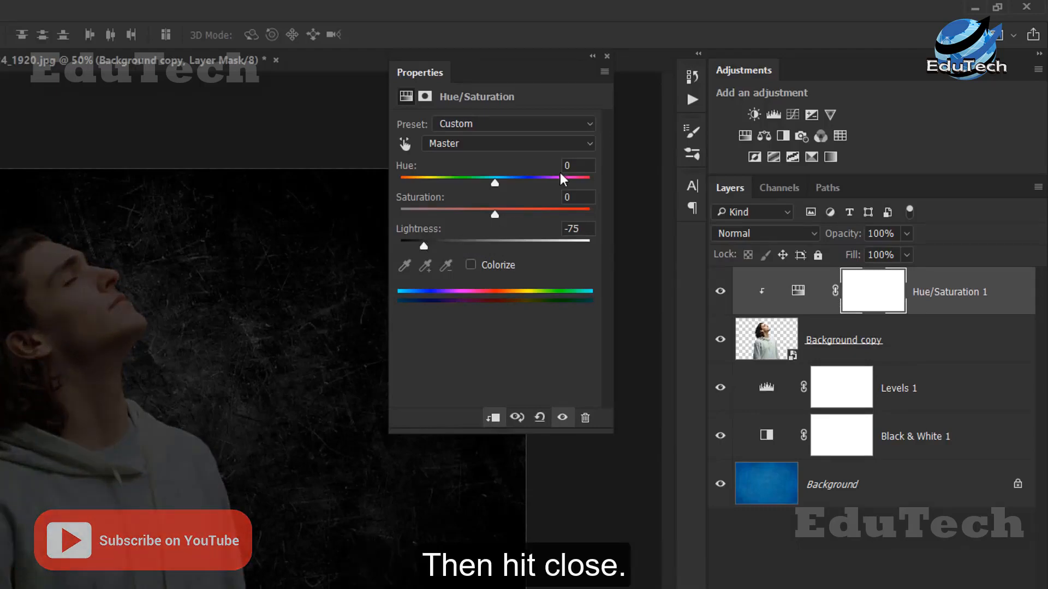
{"action": "left_click", "coordinate": [606, 55]}
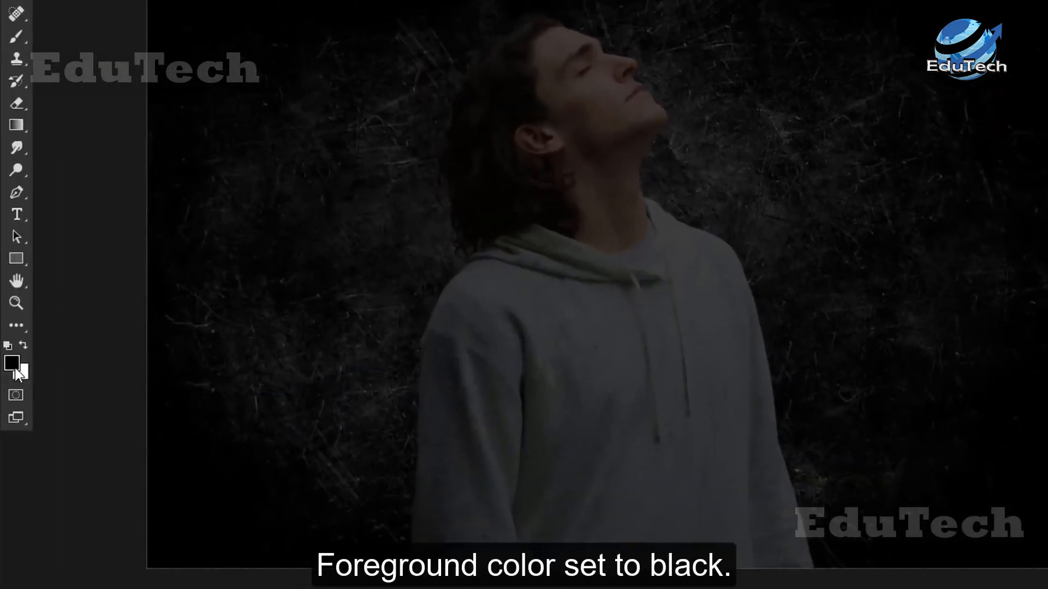
Step: Set up the Brush tool with black as the foreground color and the Soft Round brush
{"action": "left_click", "coordinate": [23, 346]}
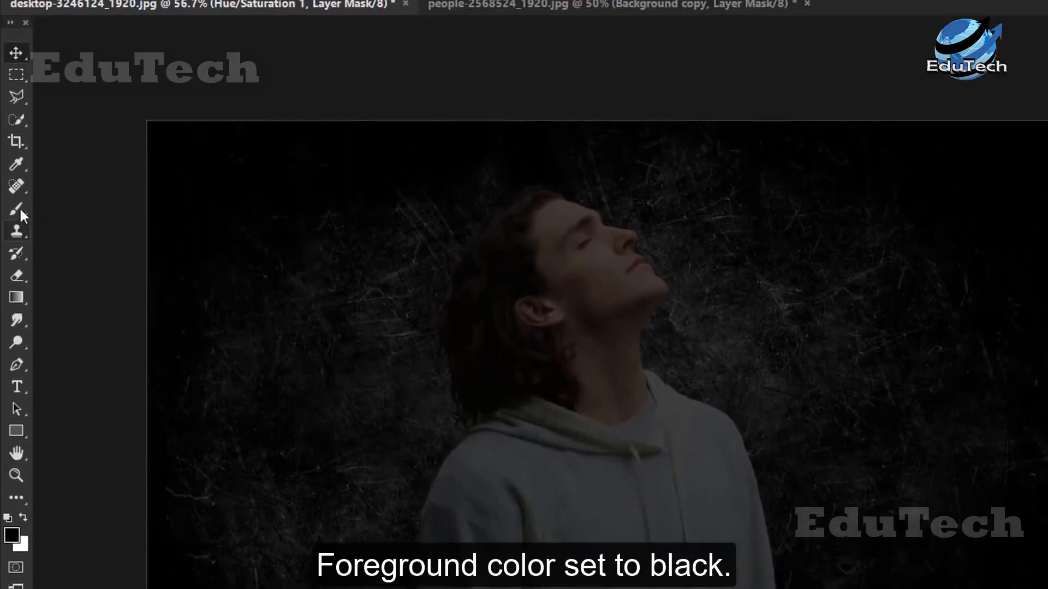
{"action": "right_click", "coordinate": [21, 211]}
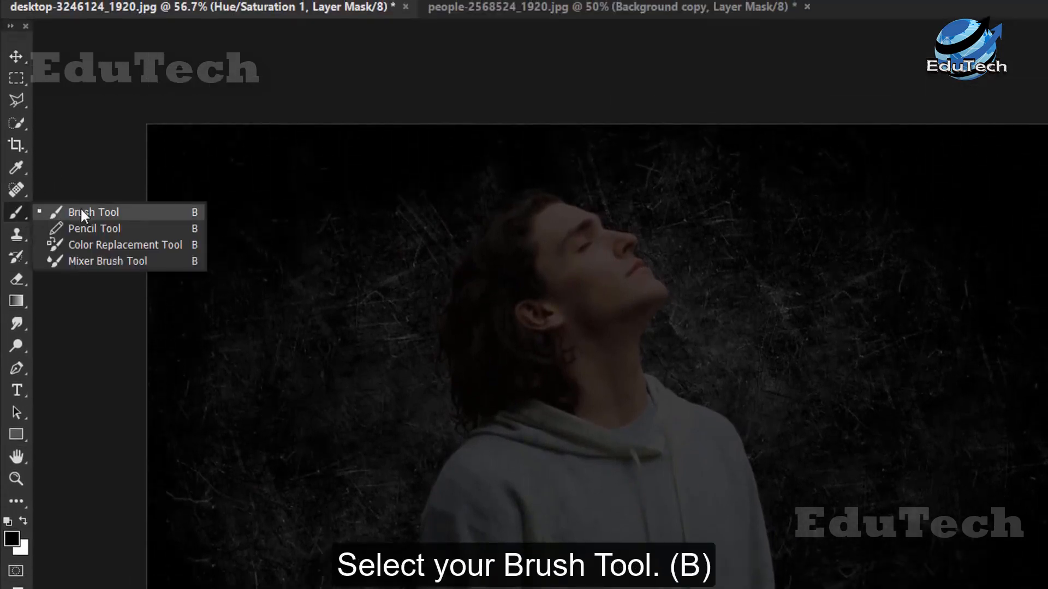
{"action": "left_click", "coordinate": [118, 212]}
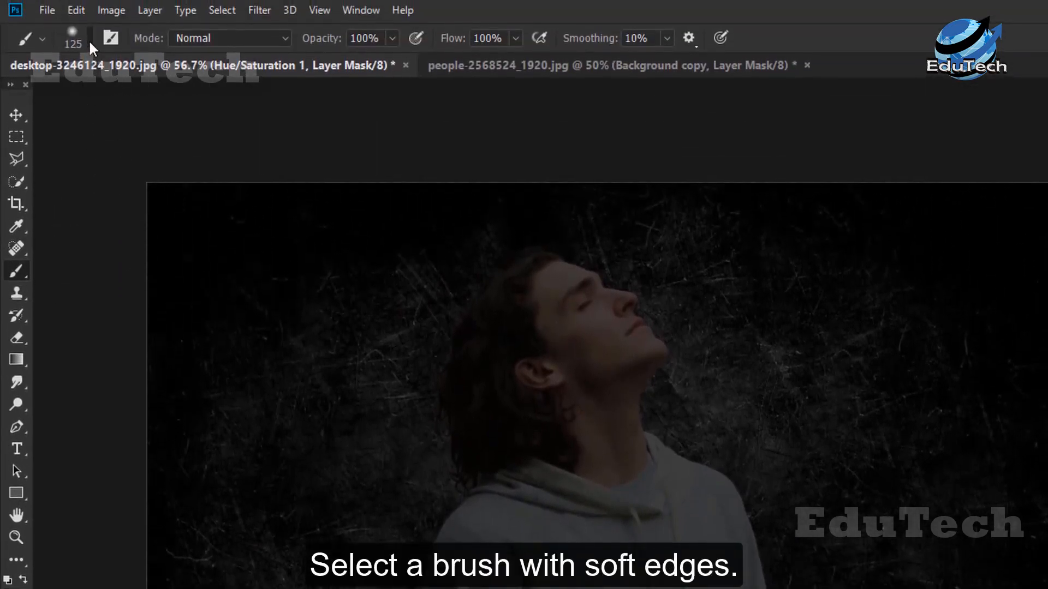
{"action": "left_click", "coordinate": [90, 39]}
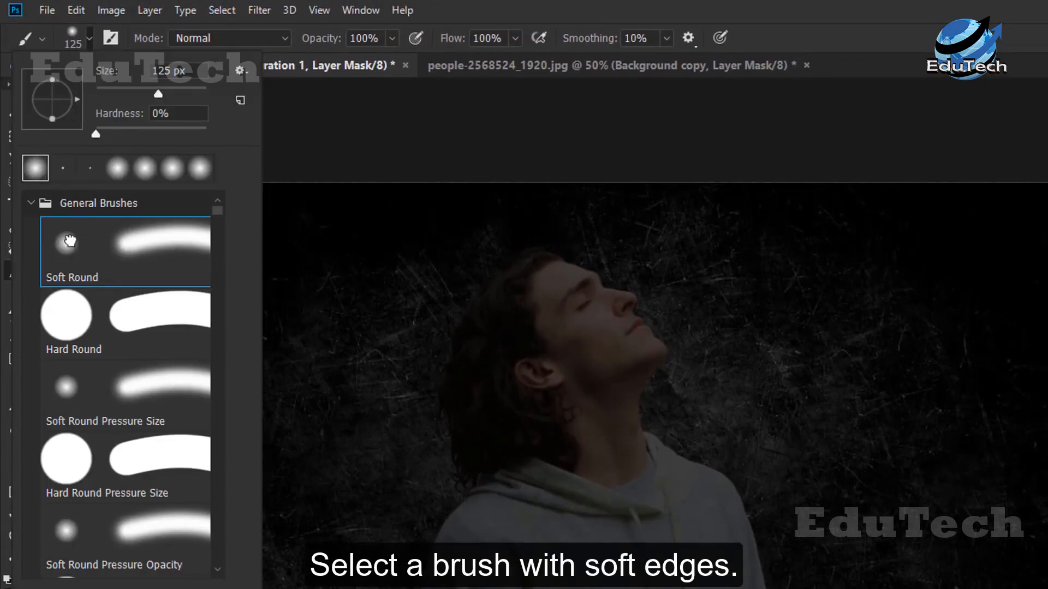
{"action": "double_click", "coordinate": [72, 245]}
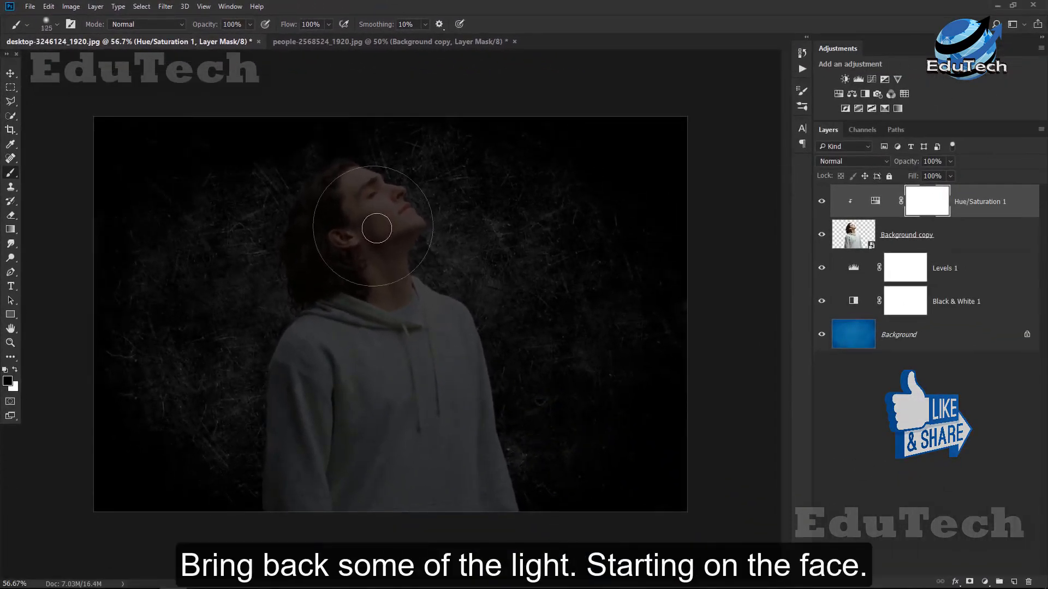
Step: Enlarge the brush to 500 px and paint black over the face on the Hue/Saturation 1 mask
{"action": "key", "text": "bracketright"}
{"action": "key", "text": "bracketright"}
{"action": "key", "text": "bracketright"}
{"action": "key", "text": "bracketright"}
{"action": "key", "text": "bracketright"}
{"action": "key", "text": "bracketright"}
{"action": "key", "text": "bracketright"}
{"action": "key", "text": "bracketright"}
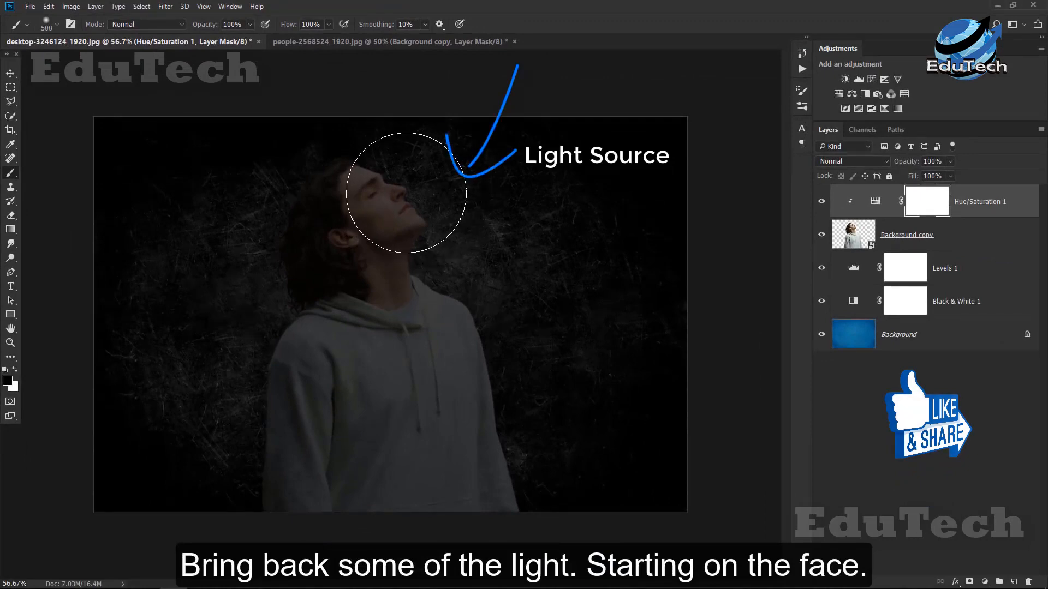
{"action": "left_click_drag", "start_coordinate": [409, 182], "coordinate": [411, 182]}
Step: Paint a large soft black spot over the chest of the hoodie on the Hue/Saturation 1 mask
{"action": "key", "text": "bracketleft"}
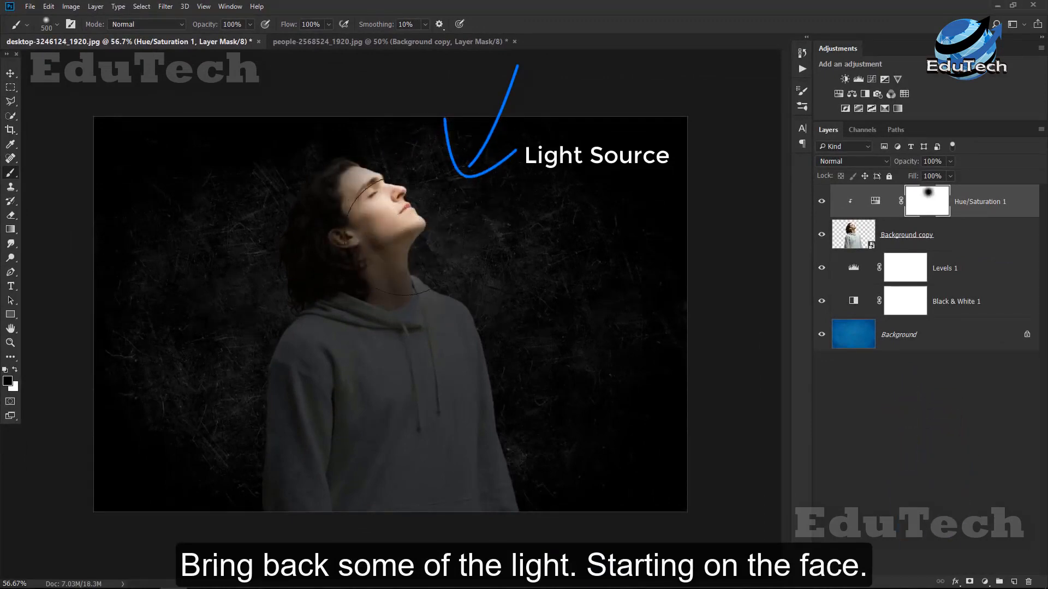
{"action": "key", "text": "bracketright"}
{"action": "key", "text": "bracketright"}
{"action": "left_click", "coordinate": [411, 340]}
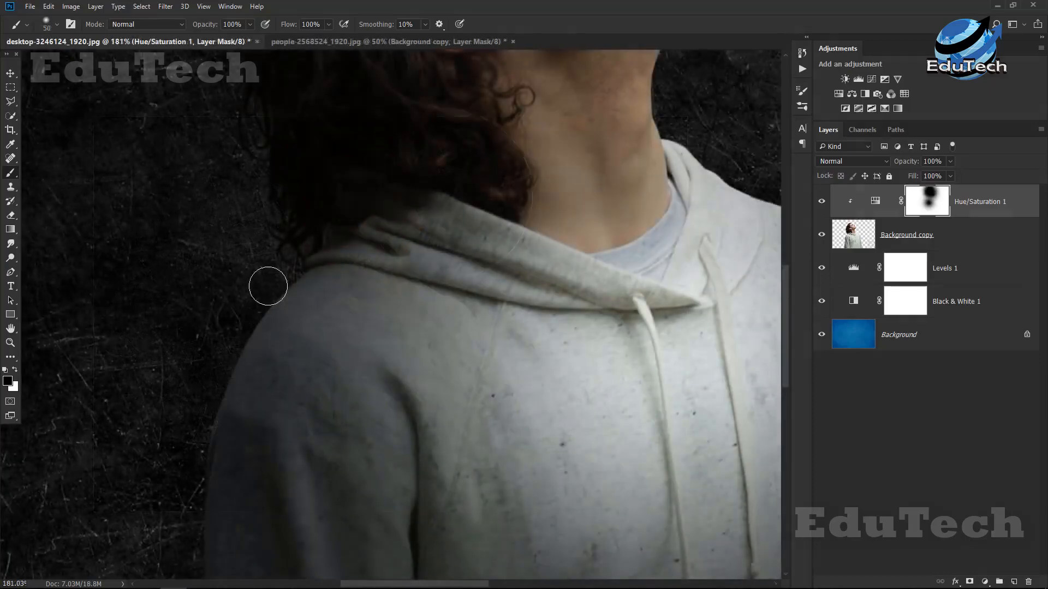
Step: Paint thin mask highlights along the outer edge of the man's back-side shoulder and sleeve with a 40–50 px brush
{"action": "left_click_drag", "start_coordinate": [269, 285], "coordinate": [255, 302]}
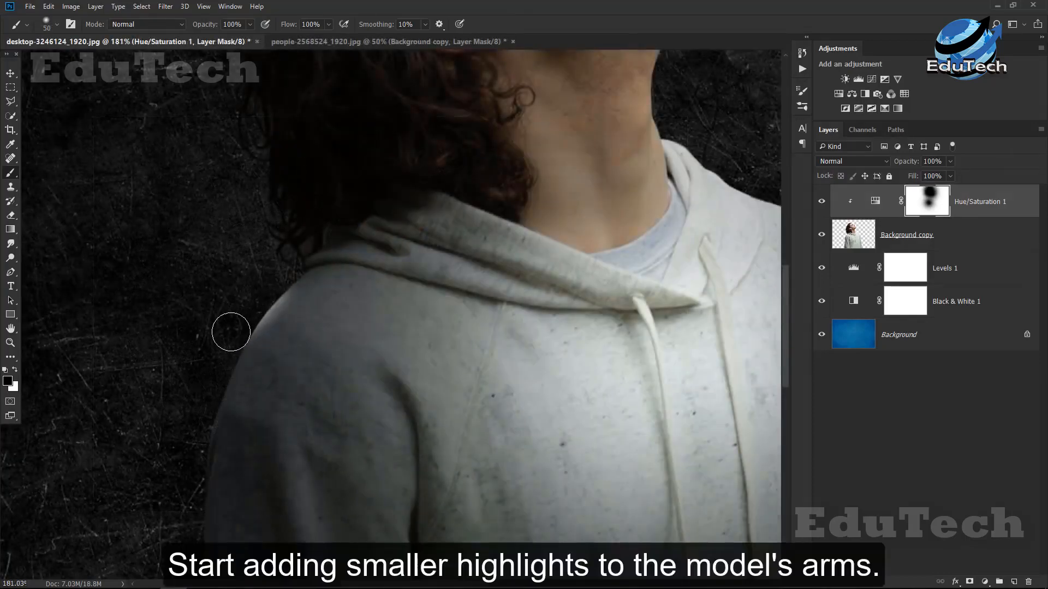
{"action": "scroll", "coordinate": [207, 328], "scroll_direction": "down", "scroll_amount": 3}
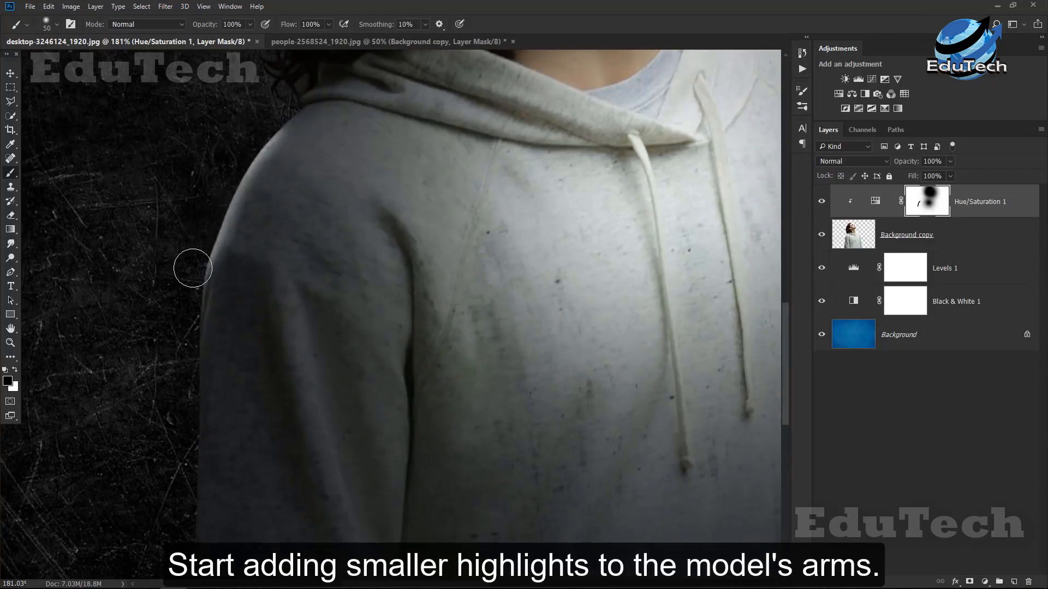
{"action": "scroll", "coordinate": [182, 202], "scroll_direction": "down", "scroll_amount": 3}
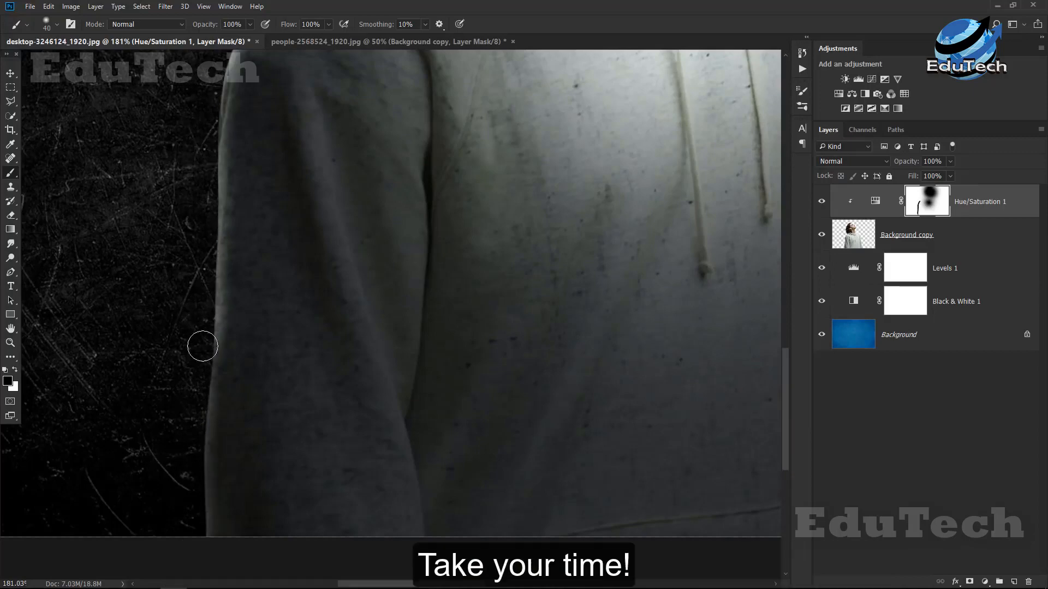
{"action": "scroll", "coordinate": [192, 468], "scroll_direction": "up", "scroll_amount": 5}
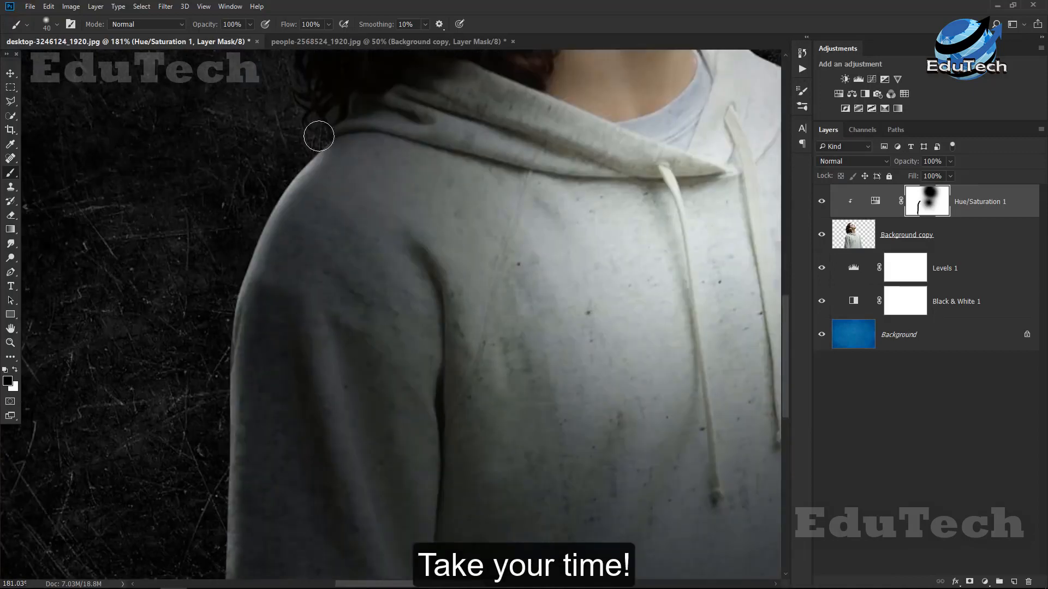
Step: Paint matching mask highlights down the outer edge of the man's front-side shoulder and sleeve with a 40 px brush
{"action": "scroll", "coordinate": [229, 289], "scroll_direction": "right", "scroll_amount": 6}
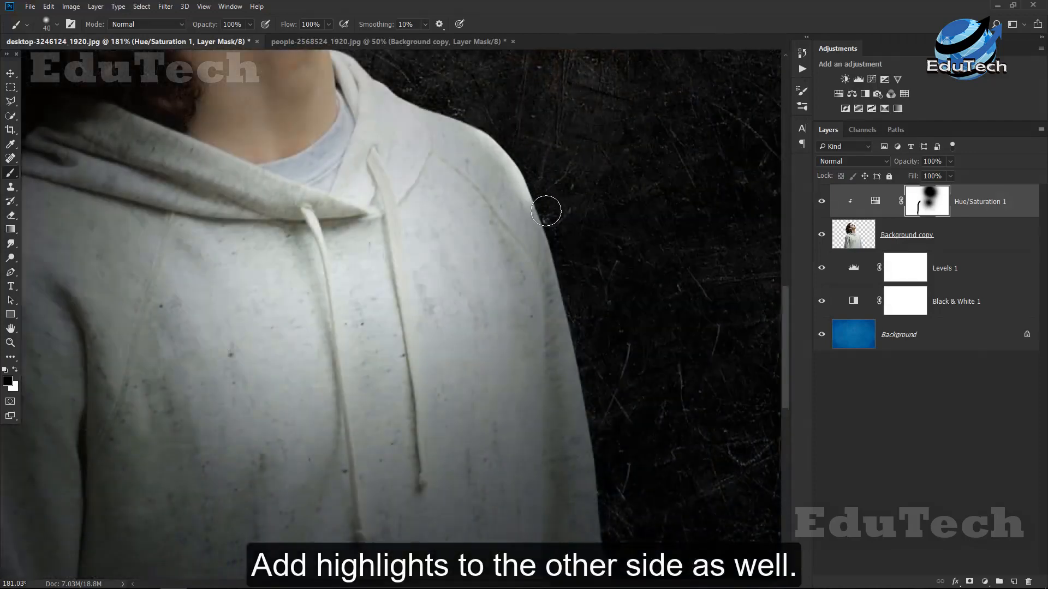
{"action": "left_click_drag", "start_coordinate": [546, 211], "coordinate": [589, 360]}
{"action": "left_click_drag", "start_coordinate": [564, 234], "coordinate": [602, 425]}
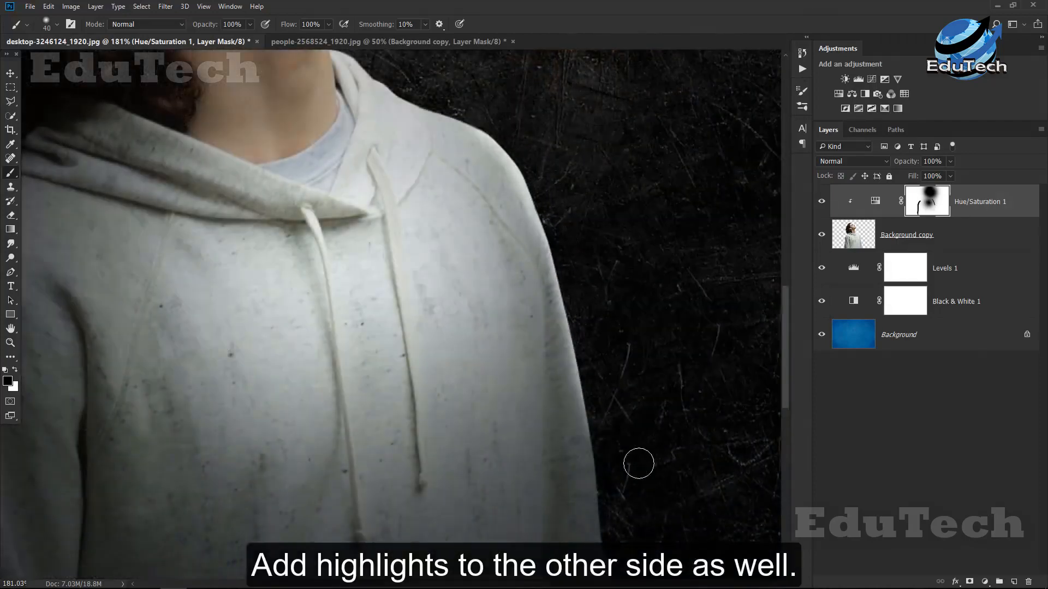
{"action": "left_click_drag", "start_coordinate": [638, 463], "coordinate": [596, 212]}
{"action": "left_click_drag", "start_coordinate": [549, 129], "coordinate": [561, 207]}
{"action": "left_click_drag", "start_coordinate": [539, 75], "coordinate": [581, 322]}
{"action": "left_click_drag", "start_coordinate": [637, 405], "coordinate": [598, 241]}
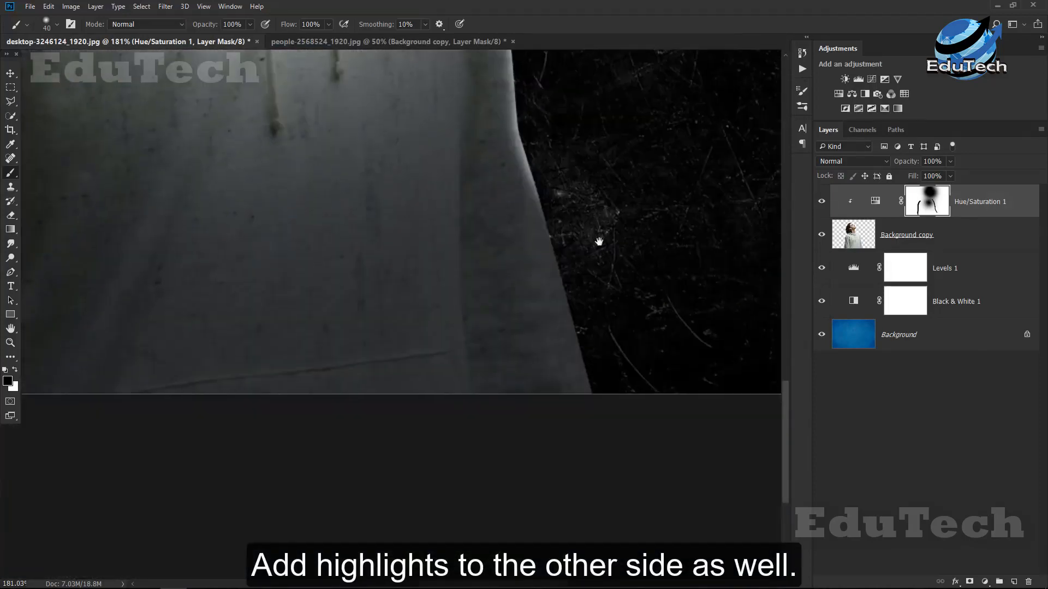
{"action": "mouse_move", "coordinate": [549, 174]}
{"action": "left_mouse_down"}
{"action": "mouse_move", "coordinate": [584, 288]}
{"action": "mouse_move", "coordinate": [552, 182]}
{"action": "left_mouse_up"}
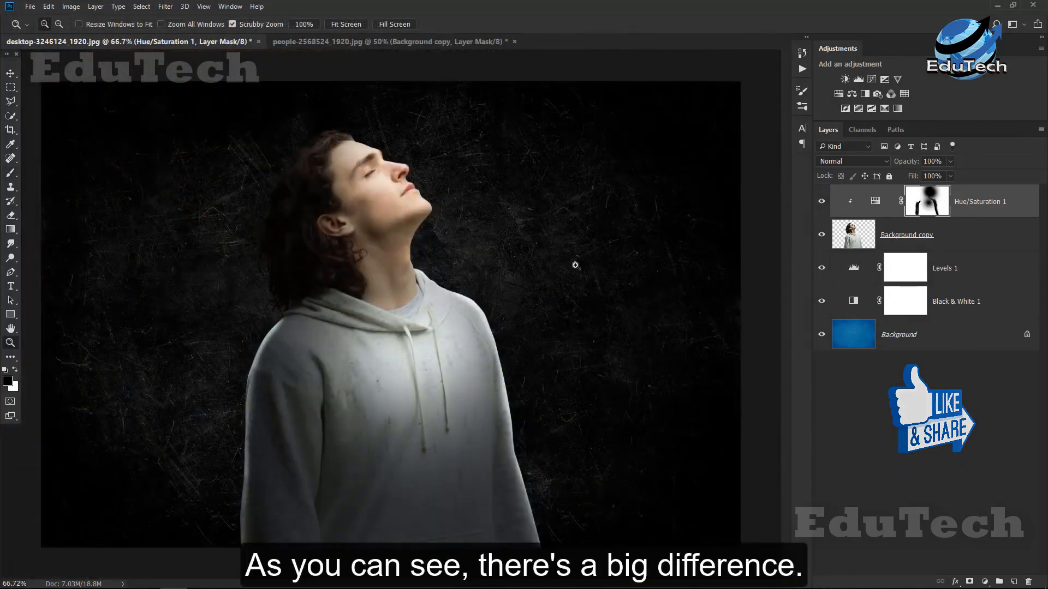
Step: Toggle the visibility of the Hue/Saturation 1 layer to compare the man with and without the relighting
{"action": "left_click", "coordinate": [821, 203]}
{"action": "left_click", "coordinate": [822, 203]}
{"action": "left_click", "coordinate": [822, 203]}
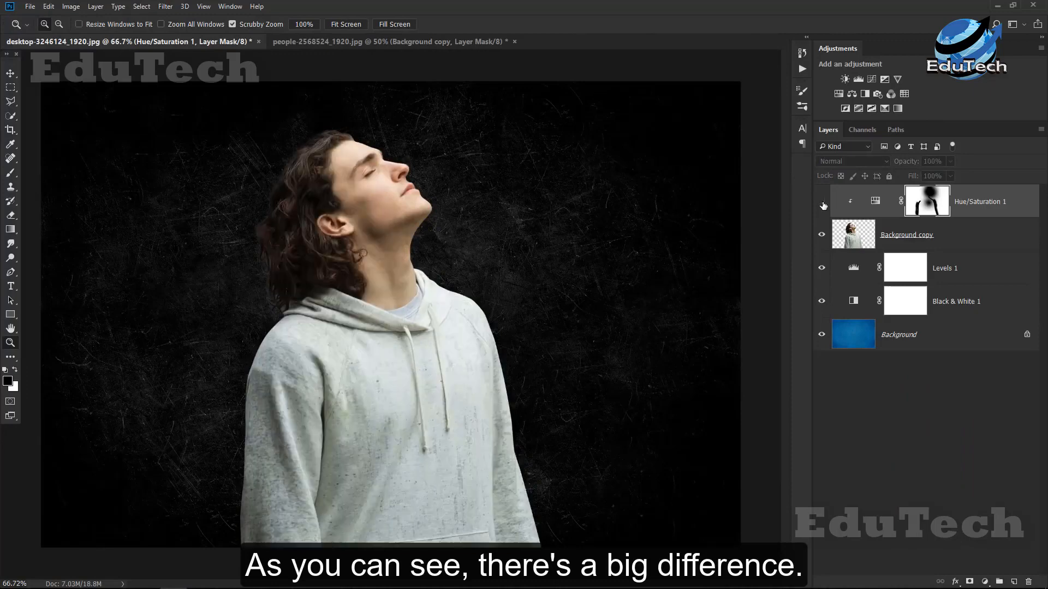
{"action": "left_click", "coordinate": [822, 203]}
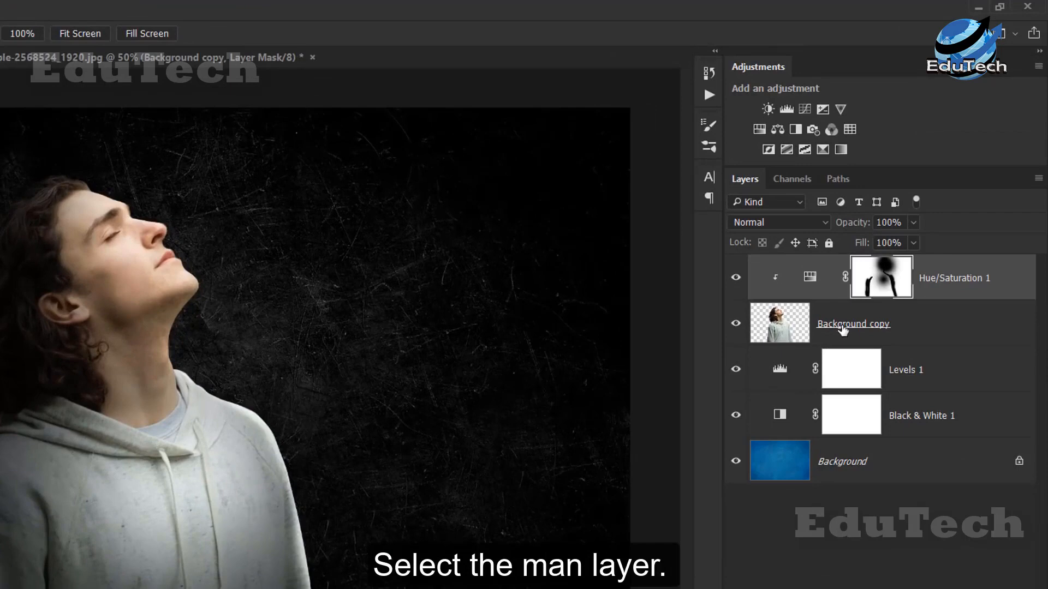
Step: Rename the Background copy layer as Man
{"action": "double_click", "coordinate": [843, 325]}
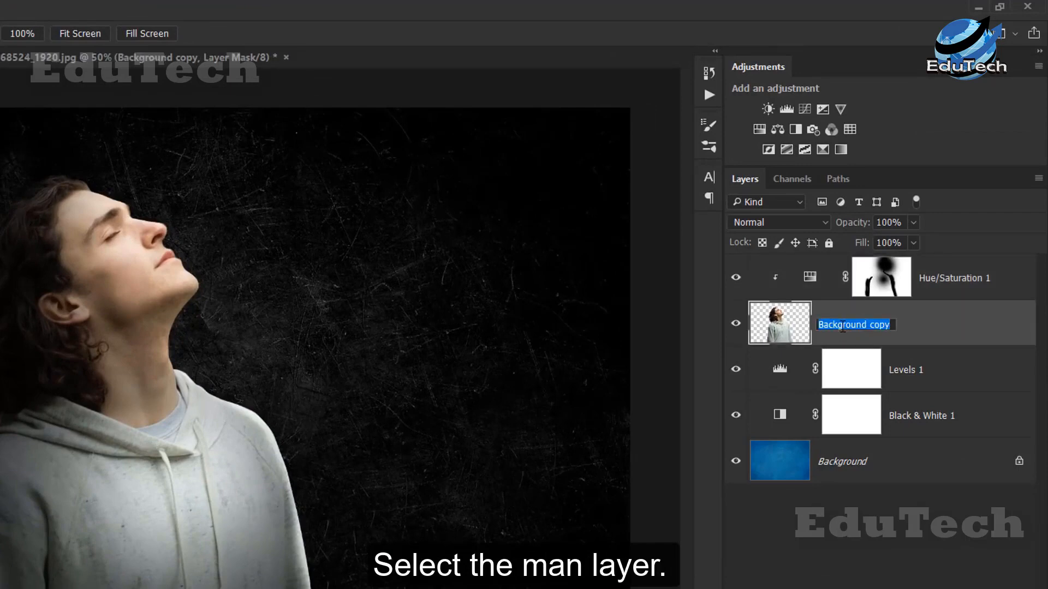
{"action": "type", "text": "Man"}
{"action": "key", "text": "Return"}
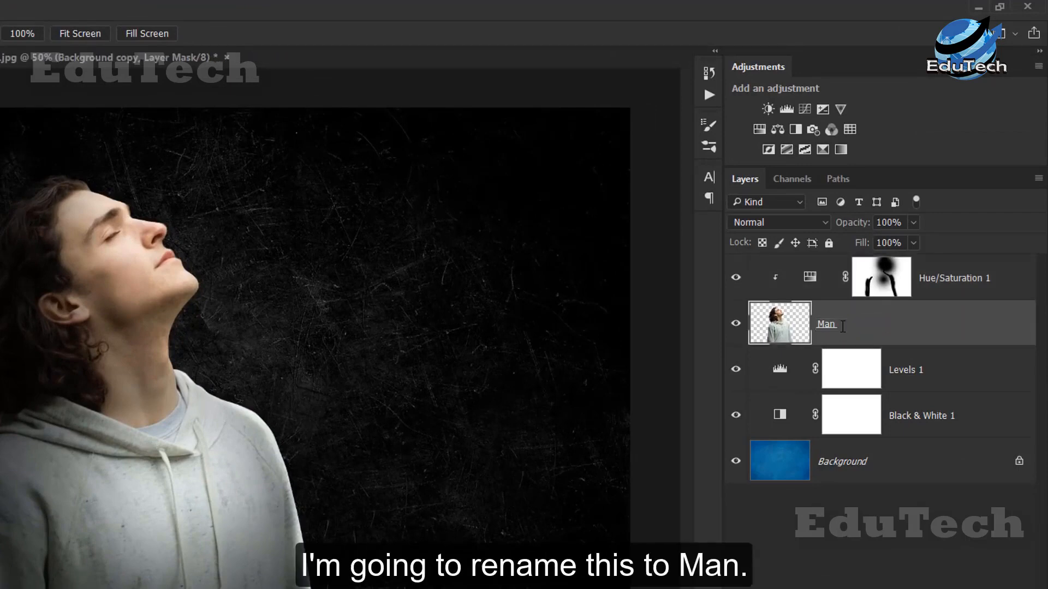
Step: Rename the Hue/Saturation 1 adjustment layer as Shadows Highlights
{"action": "double_click", "coordinate": [939, 277]}
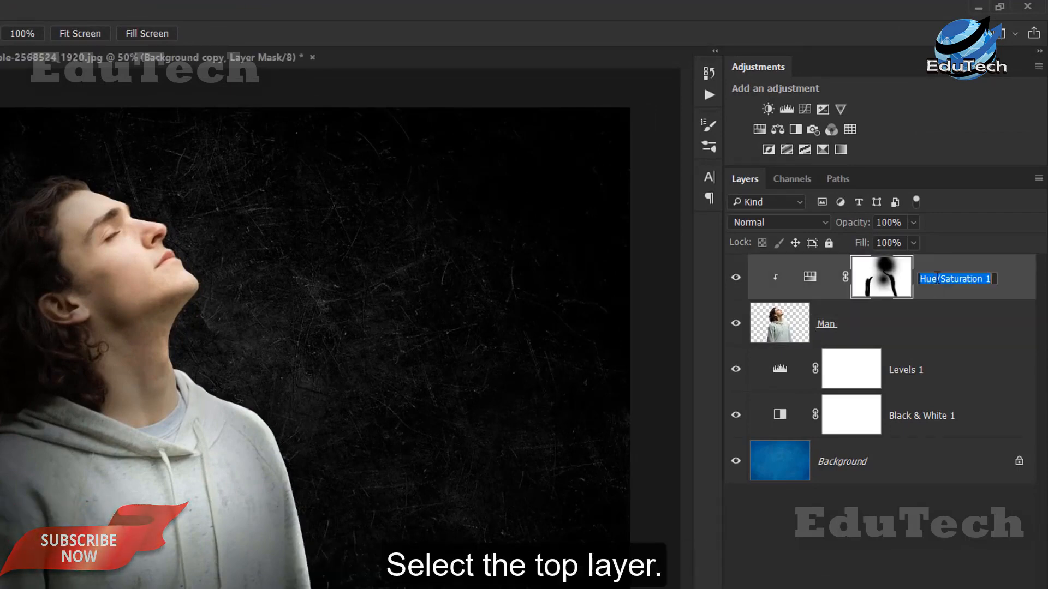
{"action": "type", "text": "S"}
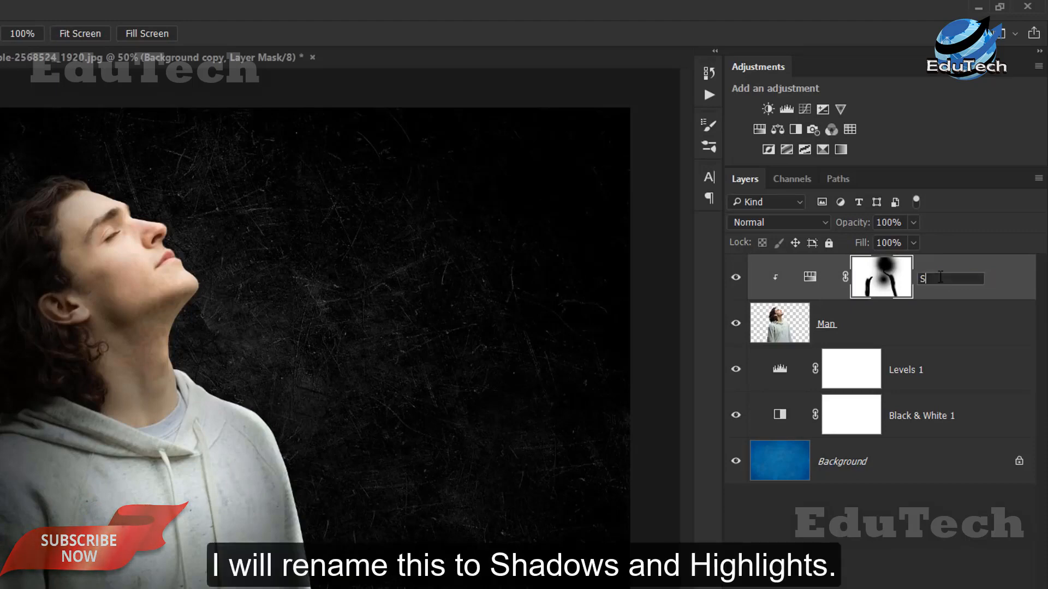
{"action": "type", "text": "hadows Highlights"}
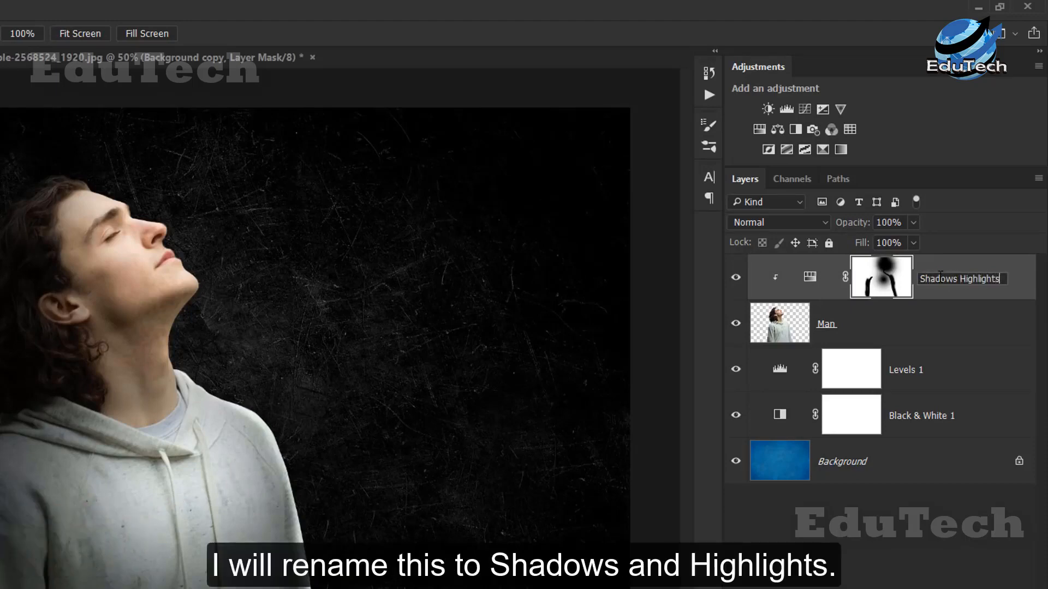
{"action": "key", "text": "Return"}
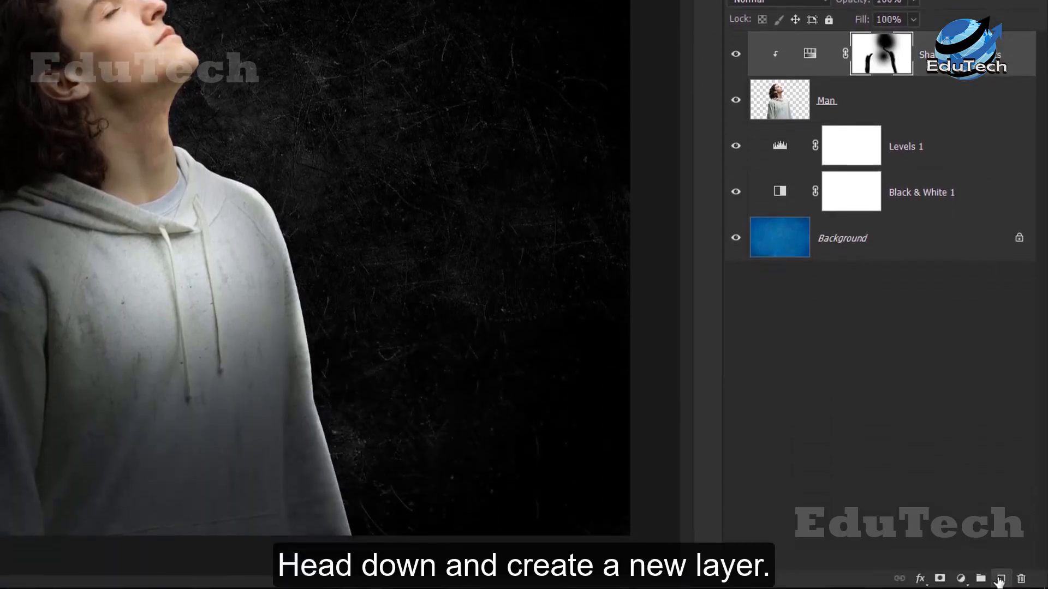
Step: Add a new layer above Shadows Highlights and name it More Highlights
{"action": "left_click", "coordinate": [999, 579]}
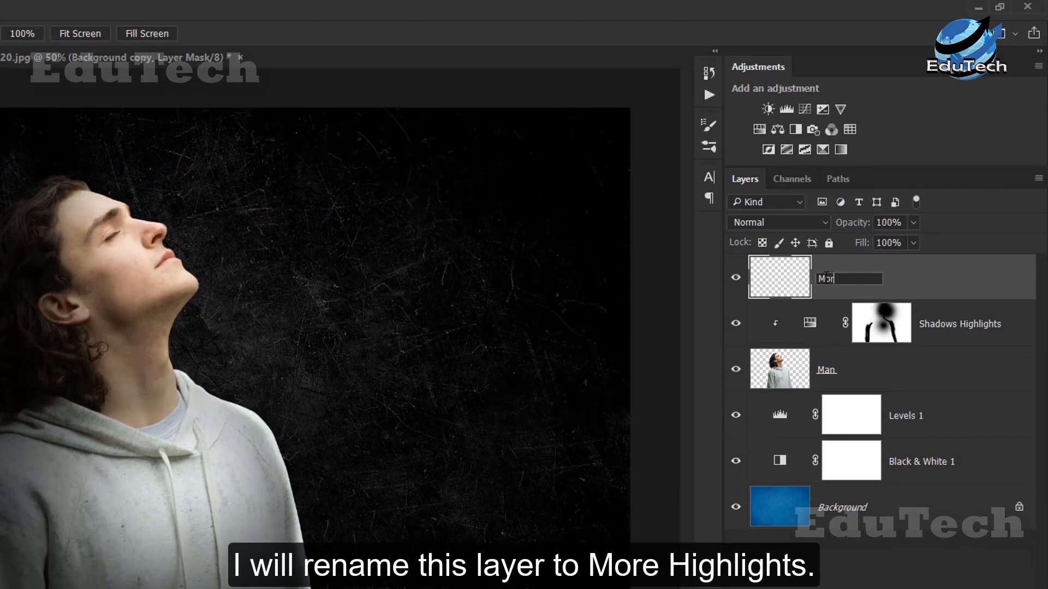
{"action": "key", "text": "Return"}
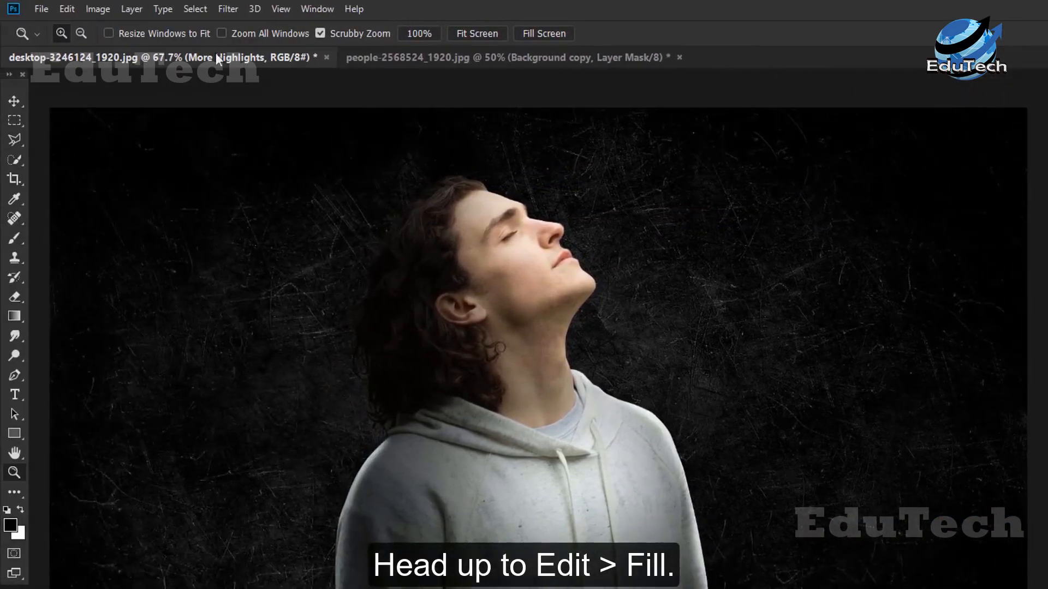
Step: Fill the More Highlights layer with 50% Gray at 100% opacity and set its blending mode to Soft Light
{"action": "left_click", "coordinate": [67, 10]}
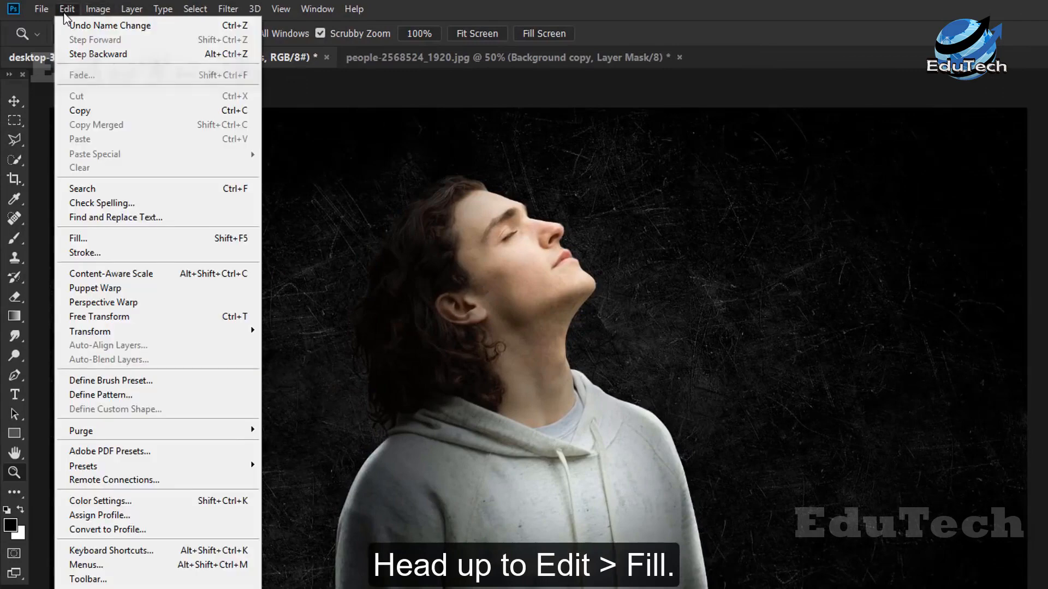
{"action": "left_click", "coordinate": [138, 240]}
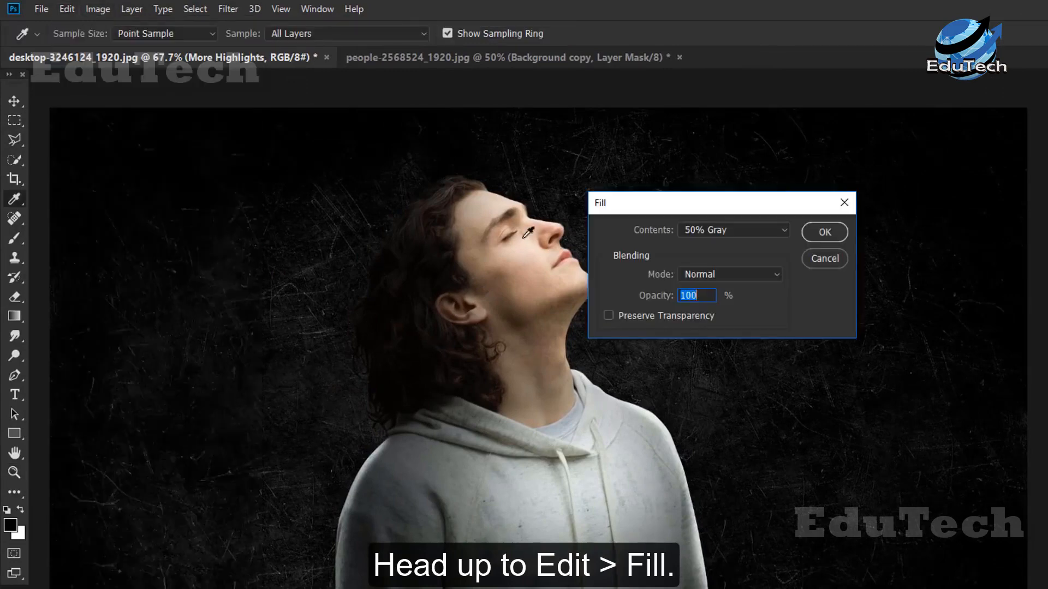
{"action": "left_click", "coordinate": [730, 231]}
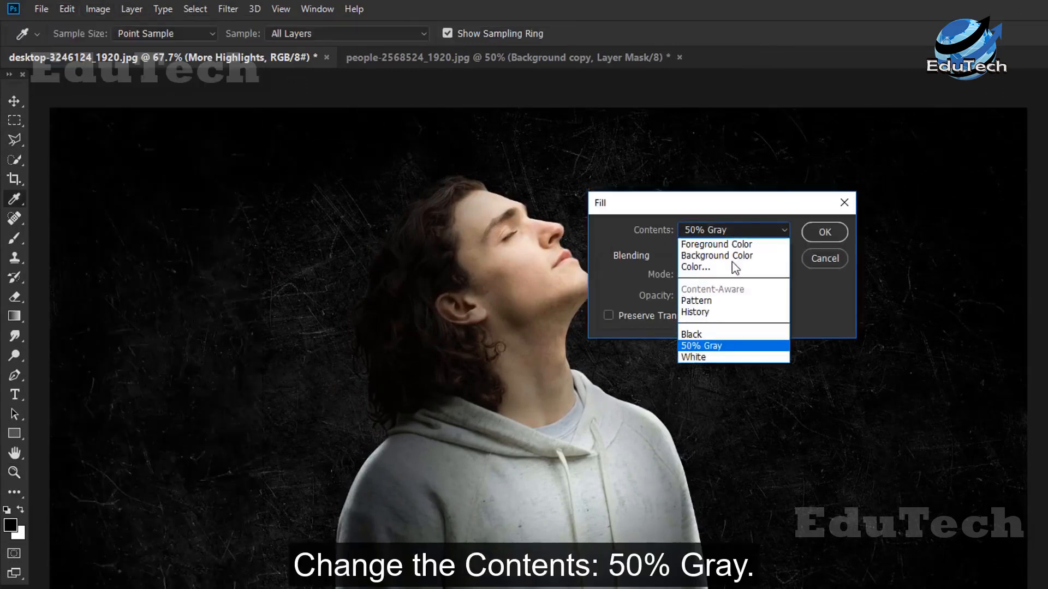
{"action": "left_click", "coordinate": [758, 349]}
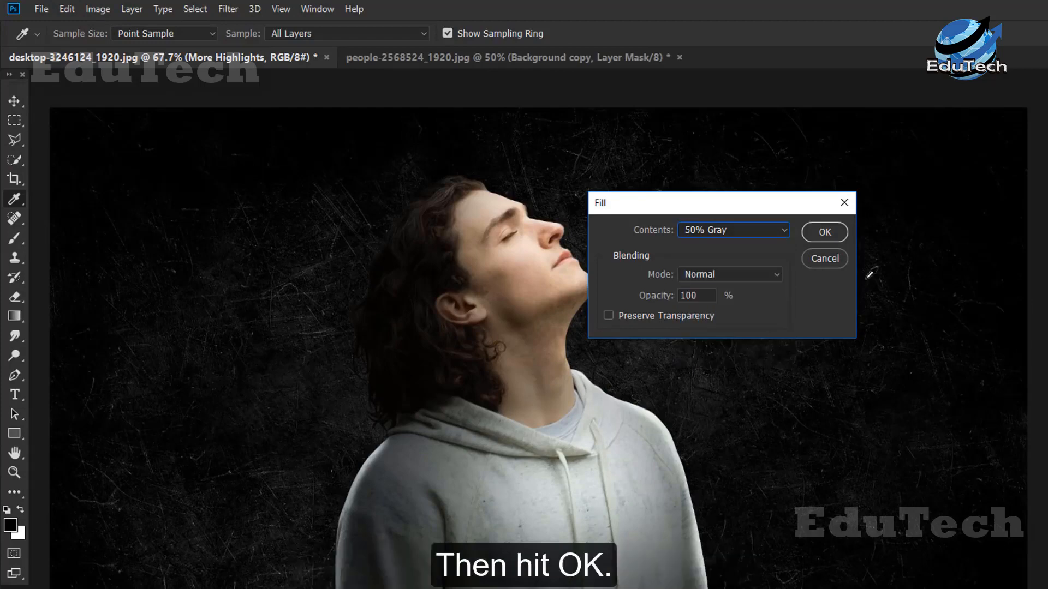
{"action": "left_click", "coordinate": [824, 232]}
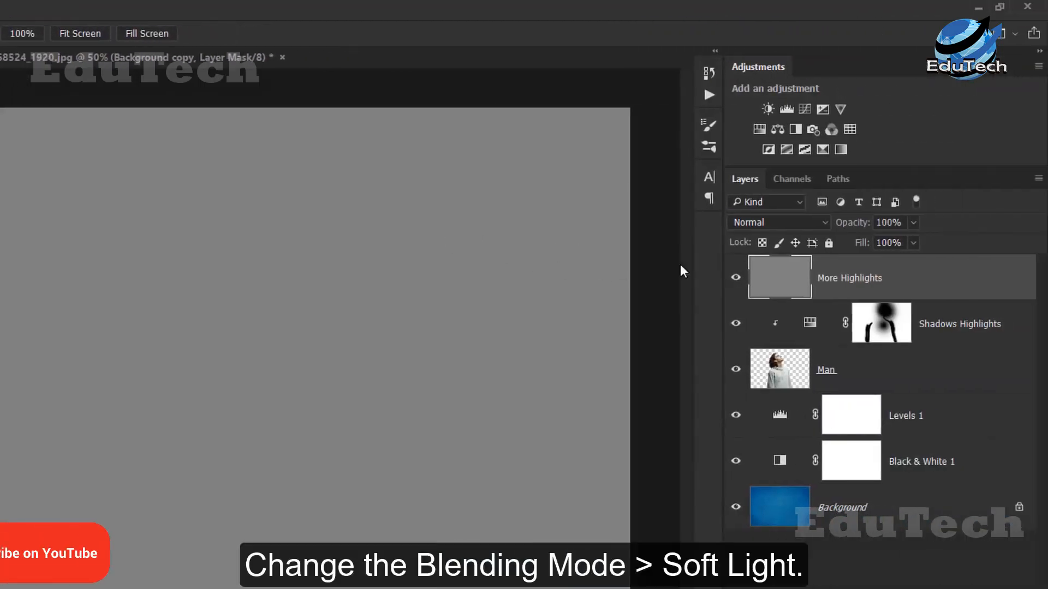
{"action": "left_click", "coordinate": [919, 222]}
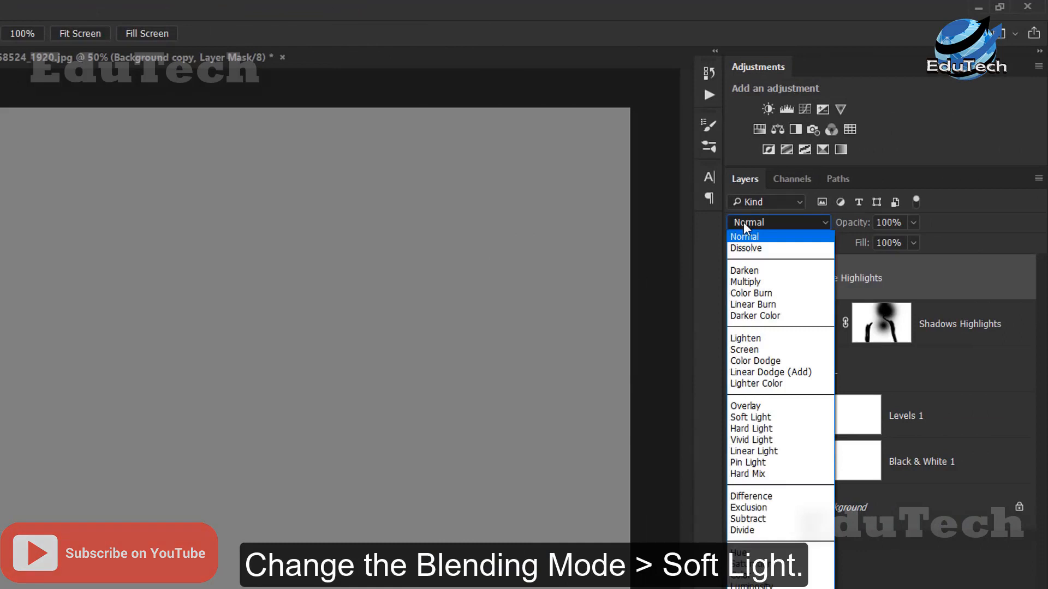
{"action": "left_click", "coordinate": [775, 421]}
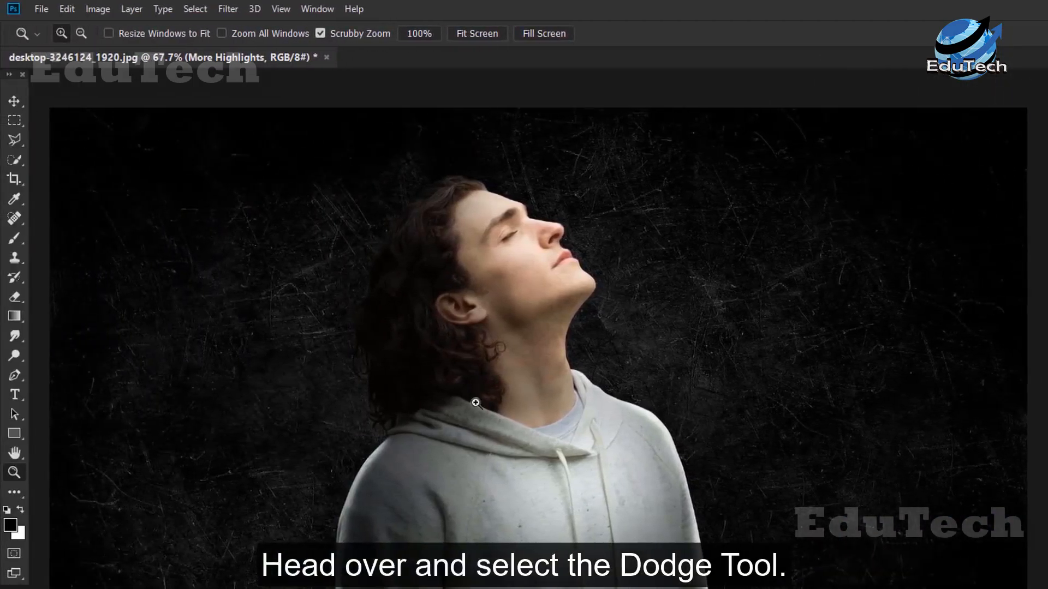
Step: Set up the Dodge tool with the Highlights range and 10% exposure
{"action": "left_click", "coordinate": [15, 356]}
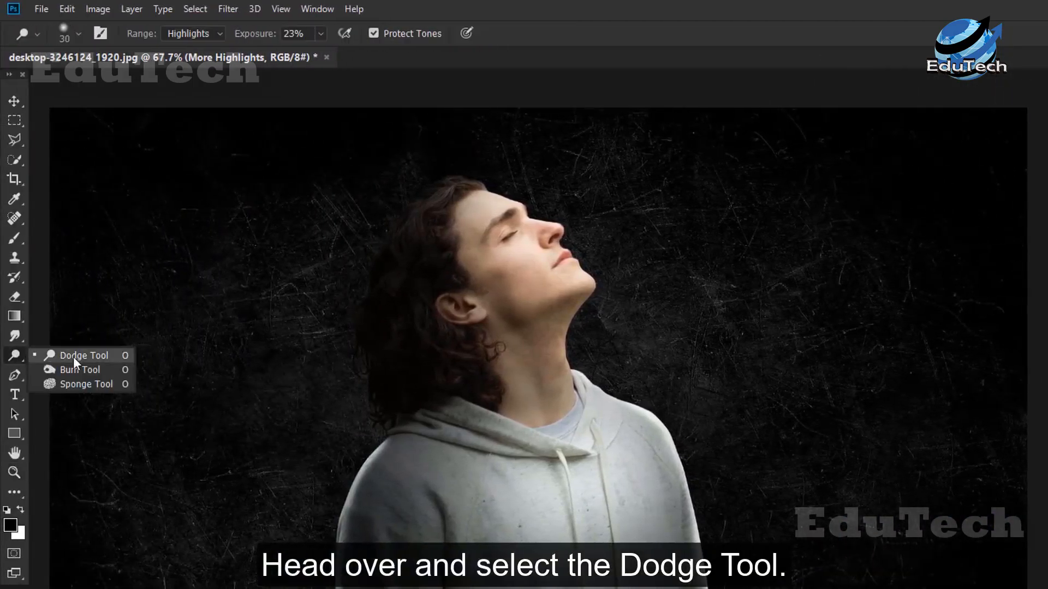
{"action": "left_click", "coordinate": [117, 356]}
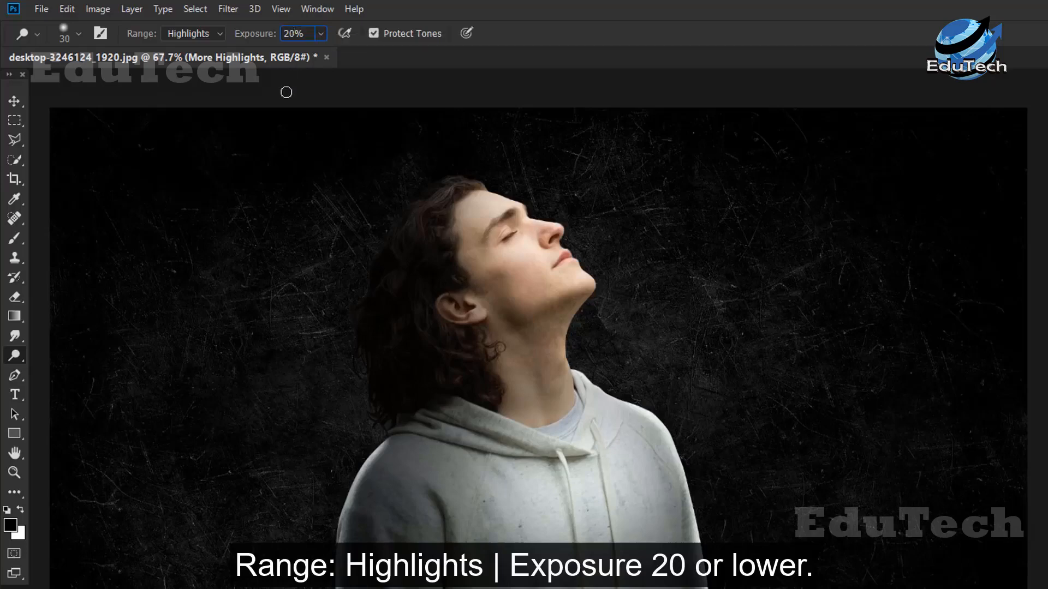
{"action": "type", "text": "0"}
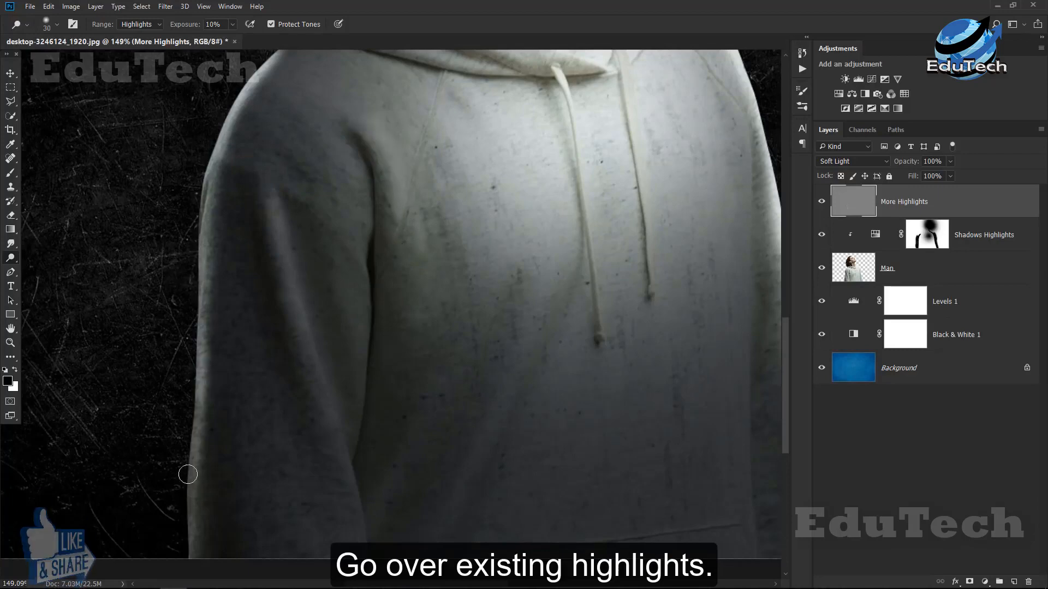
Step: Dodge the existing highlights along the hoodie's sleeve edges, hood folds and shoulders on the More Highlights layer
{"action": "left_click_drag", "start_coordinate": [186, 566], "coordinate": [184, 412]}
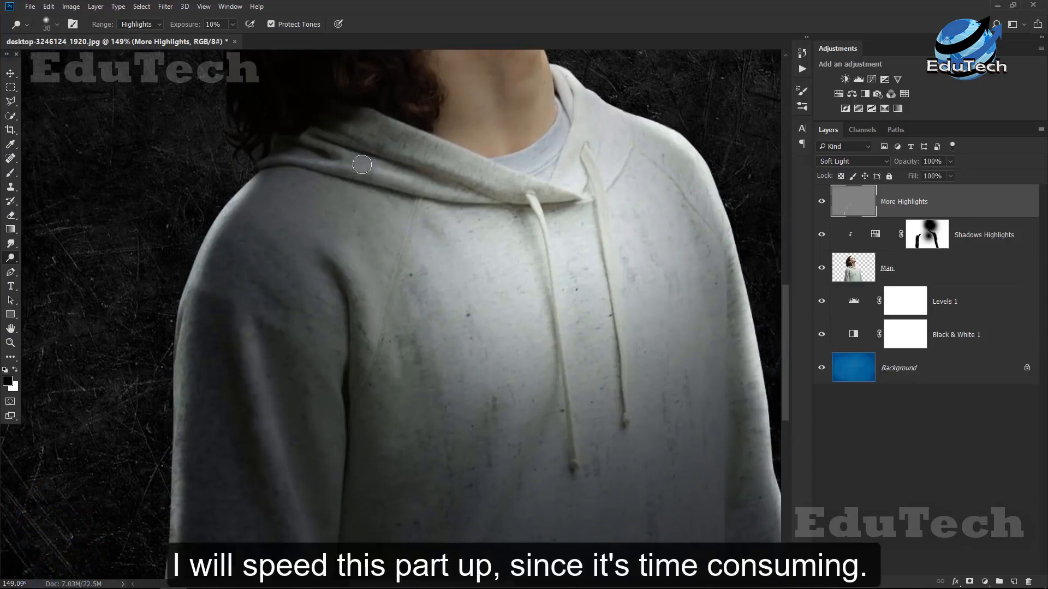
{"action": "left_click_drag", "start_coordinate": [362, 164], "coordinate": [436, 182]}
{"action": "key", "text": "["}
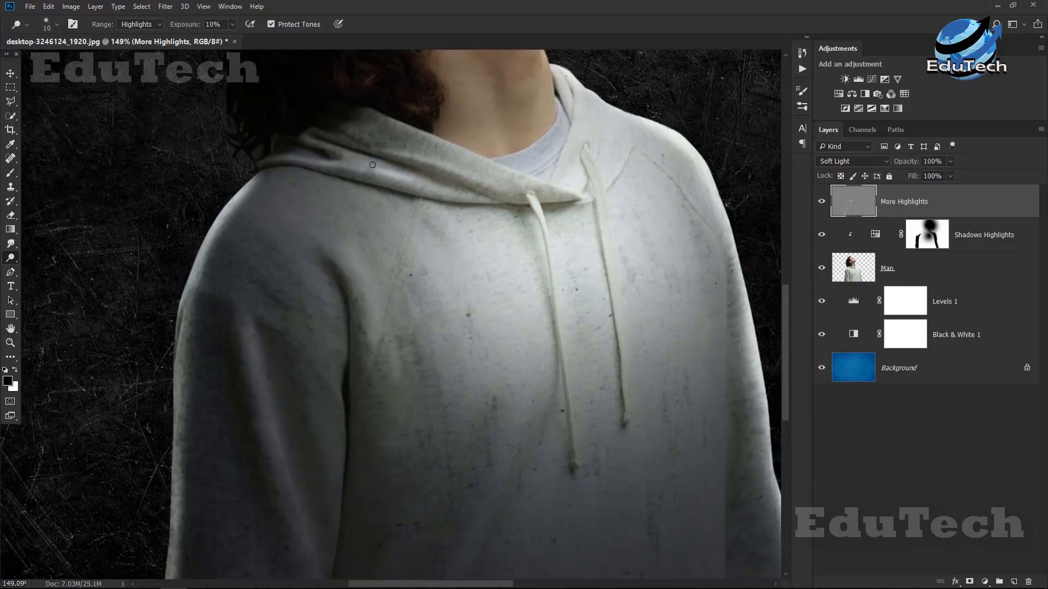
{"action": "scroll", "coordinate": [467, 202], "scroll_direction": "down", "scroll_amount": 5}
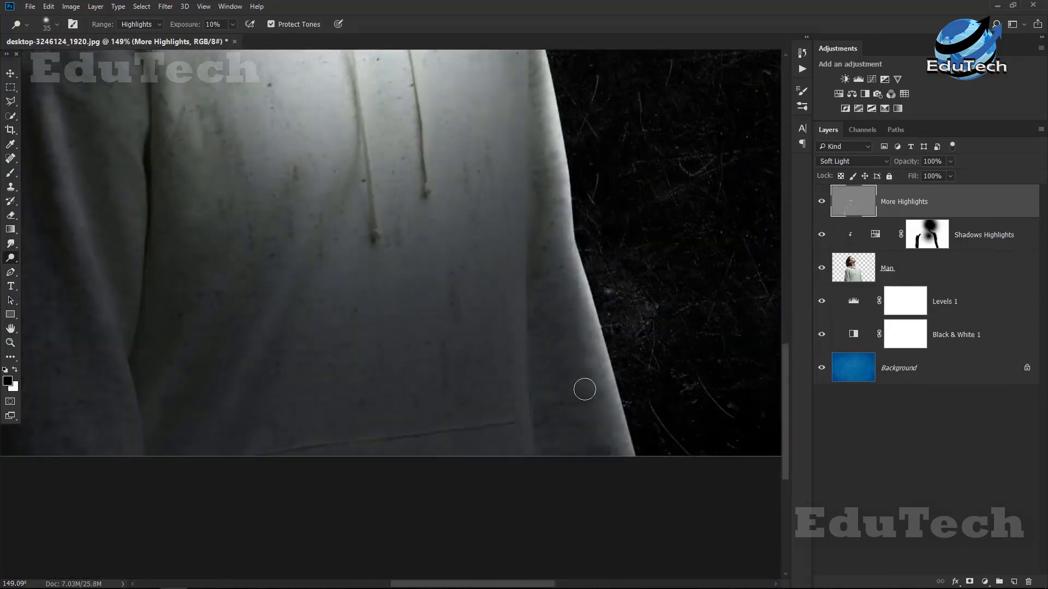
{"action": "left_click_drag", "start_coordinate": [584, 391], "coordinate": [614, 569]}
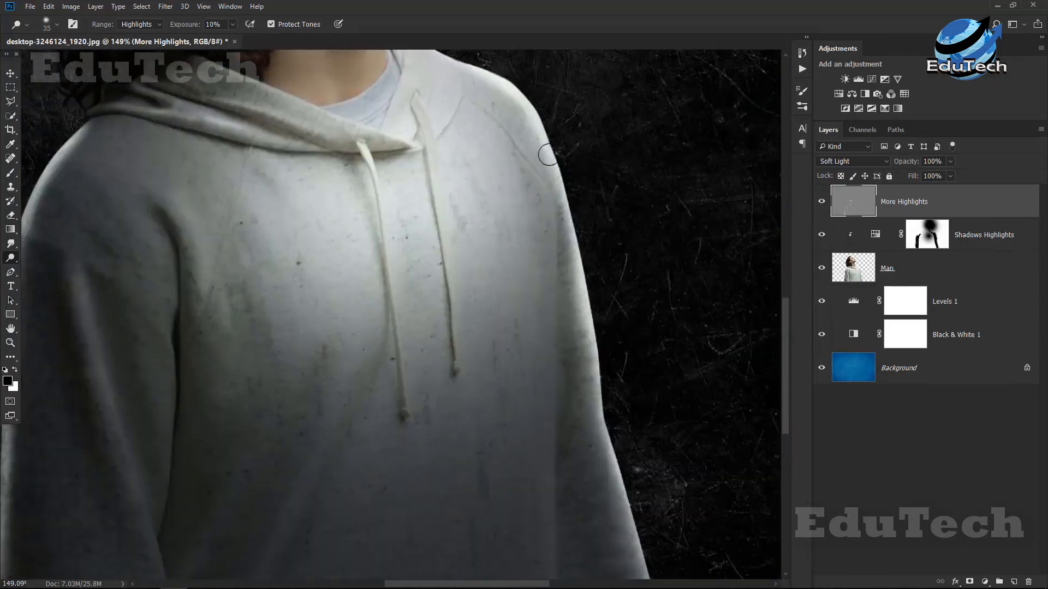
{"action": "left_click_drag", "start_coordinate": [592, 184], "coordinate": [621, 349]}
Step: Dodge the finer highlights on the man's face, neck and hair with a smaller brush
{"action": "scroll", "coordinate": [431, 186], "scroll_direction": "up", "scroll_amount": 3}
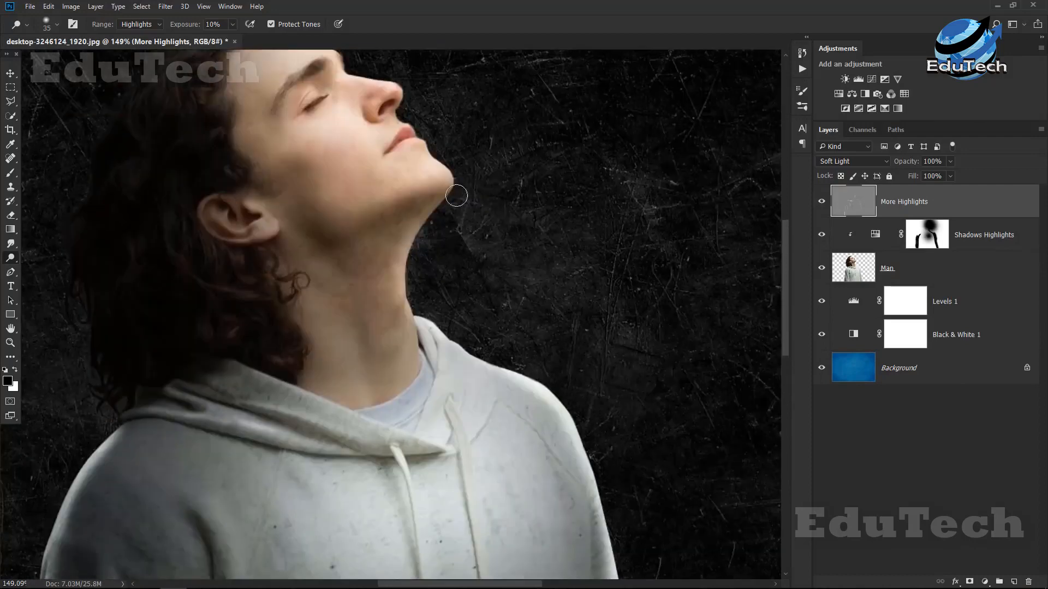
{"action": "left_click_drag", "start_coordinate": [359, 351], "coordinate": [404, 409]}
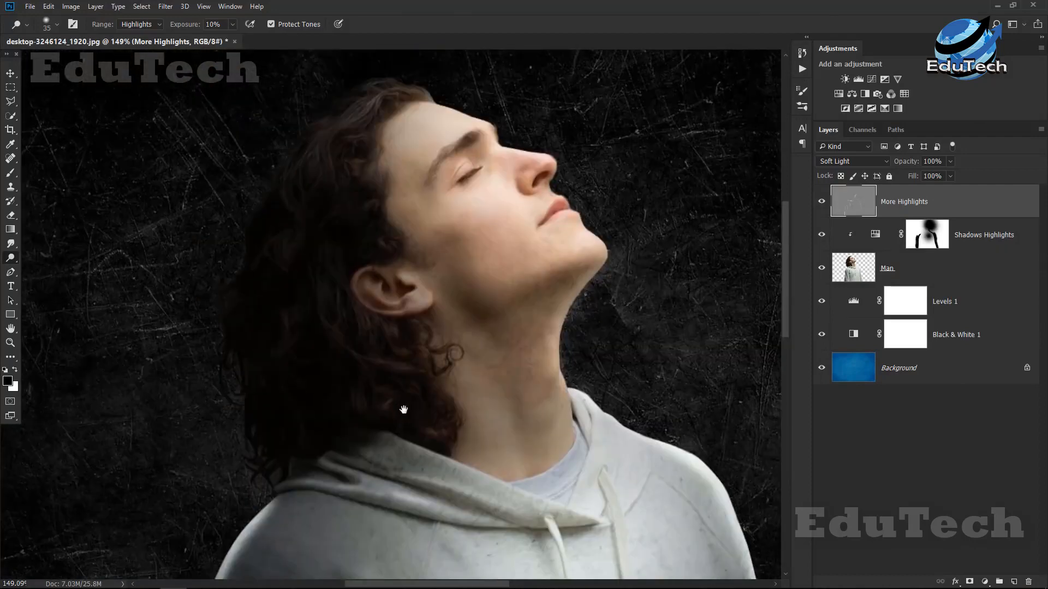
{"action": "key", "text": "bracketleft"}
{"action": "key", "text": "bracketleft"}
{"action": "key", "text": "bracketleft"}
{"action": "key", "text": "bracketleft"}
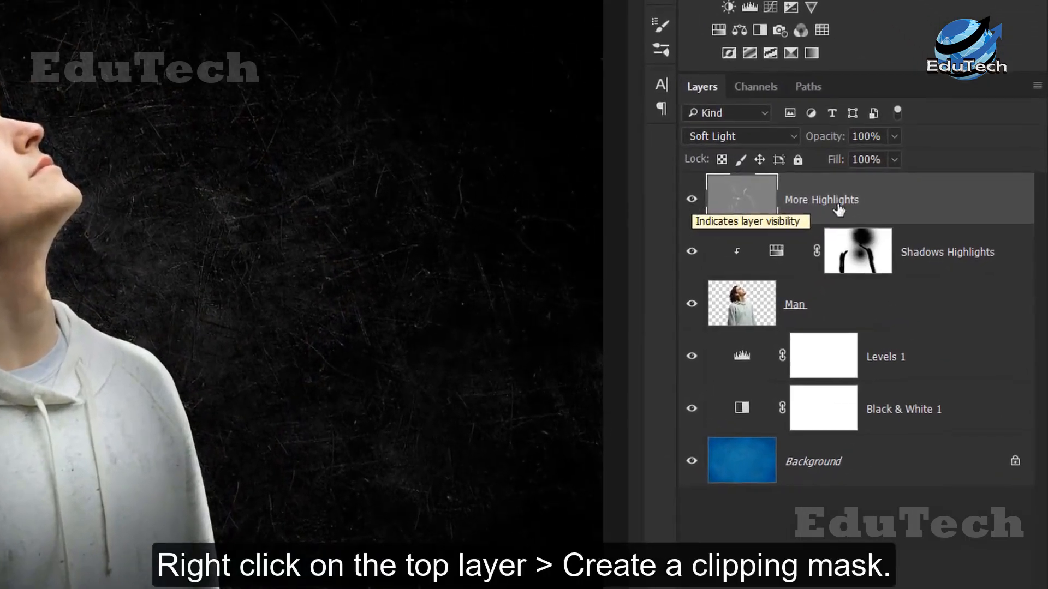
Step: Clip the More Highlights layer to the Man layer and add a new layer named Dark Shadows above it
{"action": "right_click", "coordinate": [895, 201]}
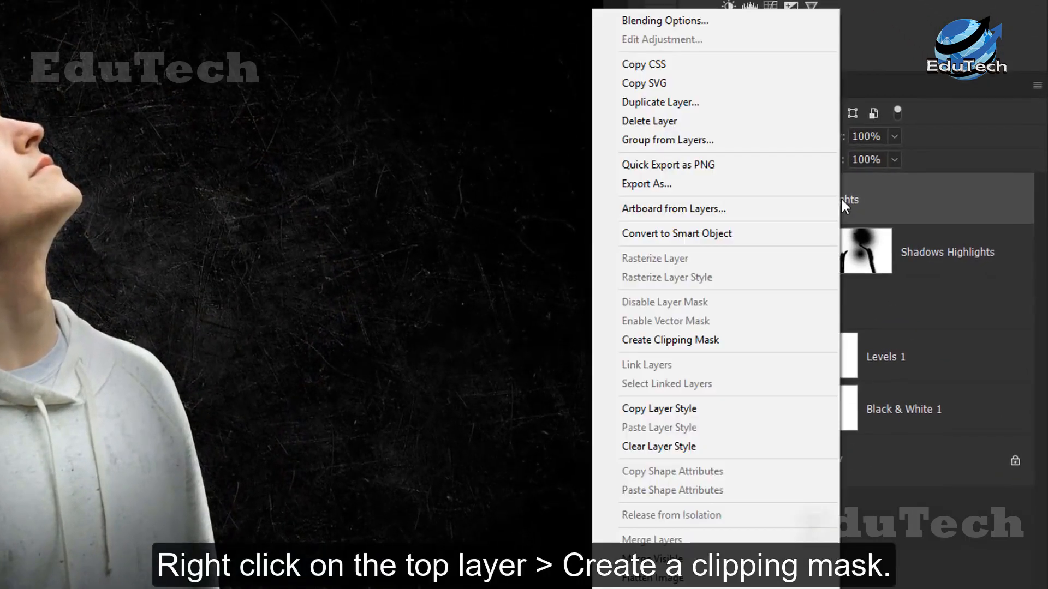
{"action": "left_click", "coordinate": [764, 340]}
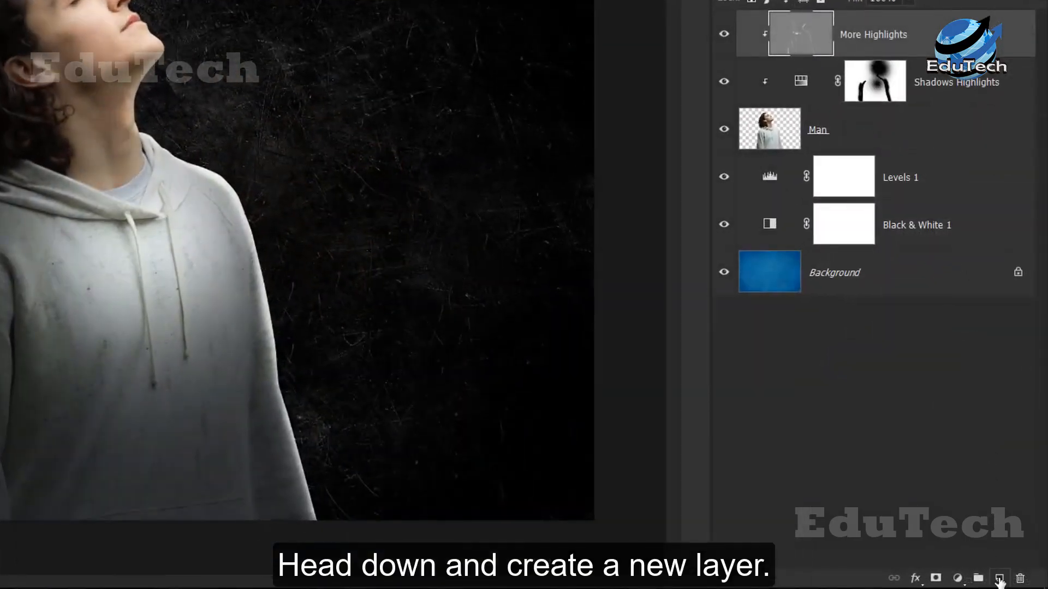
{"action": "left_click", "coordinate": [999, 579]}
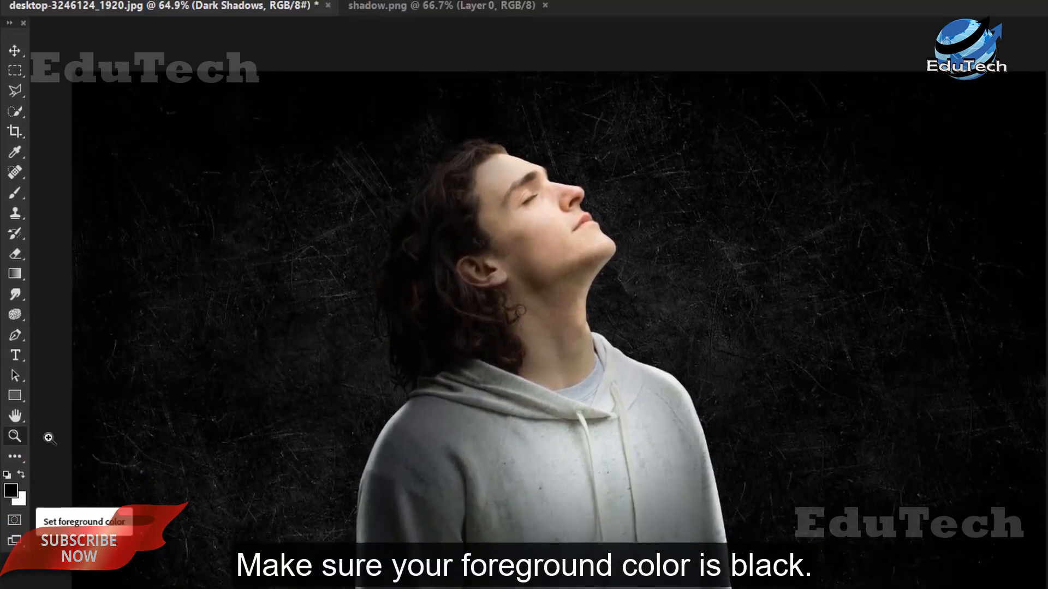
Step: Paint black shadows around the canvas edges and the man's lower body on Dark Shadows, using a 600 px Soft Round brush at 0% hardness
{"action": "left_click", "coordinate": [23, 196]}
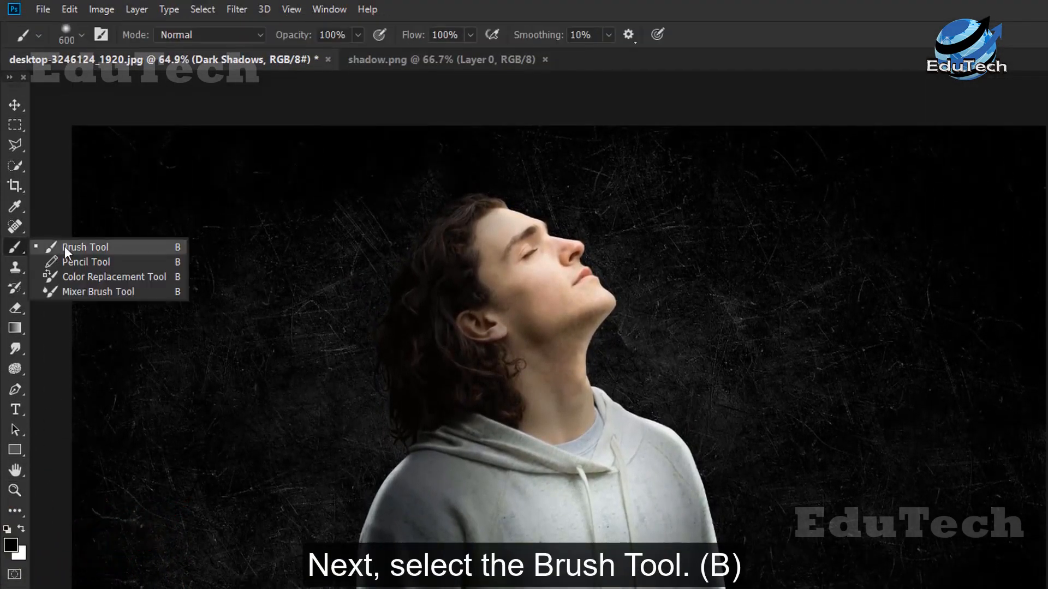
{"action": "left_click", "coordinate": [64, 247]}
{"action": "left_click", "coordinate": [70, 33]}
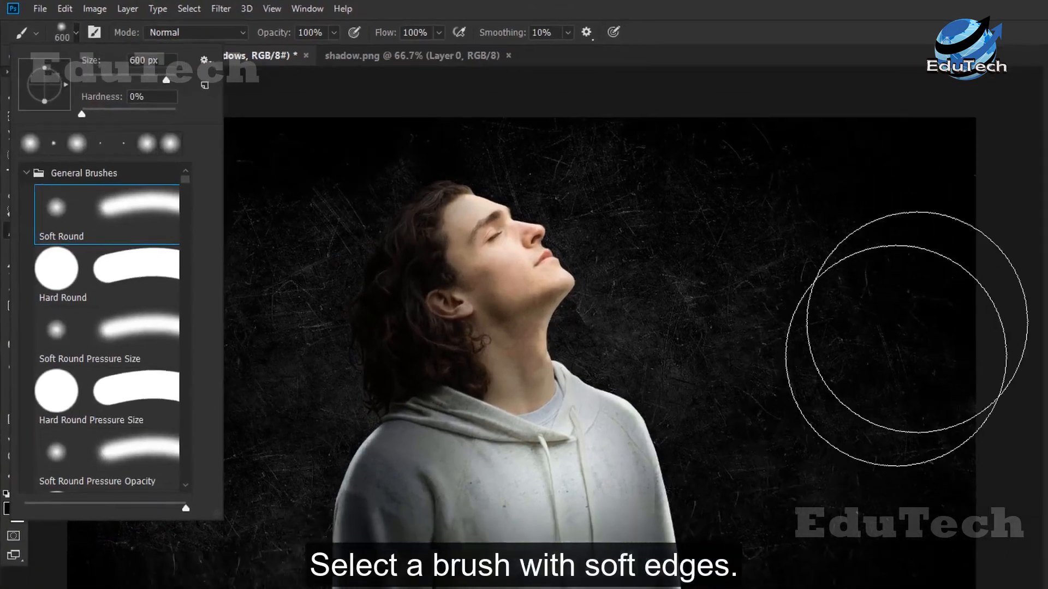
{"action": "left_click_drag", "start_coordinate": [1015, 182], "coordinate": [1014, 474]}
{"action": "mouse_move", "coordinate": [706, 331]}
{"action": "left_mouse_down"}
{"action": "mouse_move", "coordinate": [665, 482]}
{"action": "mouse_move", "coordinate": [672, 337]}
{"action": "mouse_move", "coordinate": [630, 155]}
{"action": "mouse_move", "coordinate": [627, 300]}
{"action": "mouse_move", "coordinate": [610, 149]}
{"action": "mouse_move", "coordinate": [620, 437]}
{"action": "mouse_move", "coordinate": [633, 499]}
{"action": "mouse_move", "coordinate": [595, 553]}
{"action": "mouse_move", "coordinate": [468, 588]}
{"action": "mouse_move", "coordinate": [350, 587]}
{"action": "mouse_move", "coordinate": [171, 557]}
{"action": "mouse_move", "coordinate": [360, 588]}
{"action": "mouse_move", "coordinate": [592, 537]}
{"action": "mouse_move", "coordinate": [649, 499]}
{"action": "mouse_move", "coordinate": [384, 588]}
{"action": "mouse_move", "coordinate": [180, 582]}
{"action": "mouse_move", "coordinate": [85, 448]}
{"action": "mouse_move", "coordinate": [118, 249]}
{"action": "mouse_move", "coordinate": [97, 238]}
{"action": "mouse_move", "coordinate": [176, 121]}
{"action": "mouse_move", "coordinate": [135, 347]}
{"action": "mouse_move", "coordinate": [135, 471]}
{"action": "mouse_move", "coordinate": [133, 417]}
{"action": "mouse_move", "coordinate": [123, 438]}
{"action": "mouse_move", "coordinate": [140, 129]}
{"action": "left_mouse_up"}
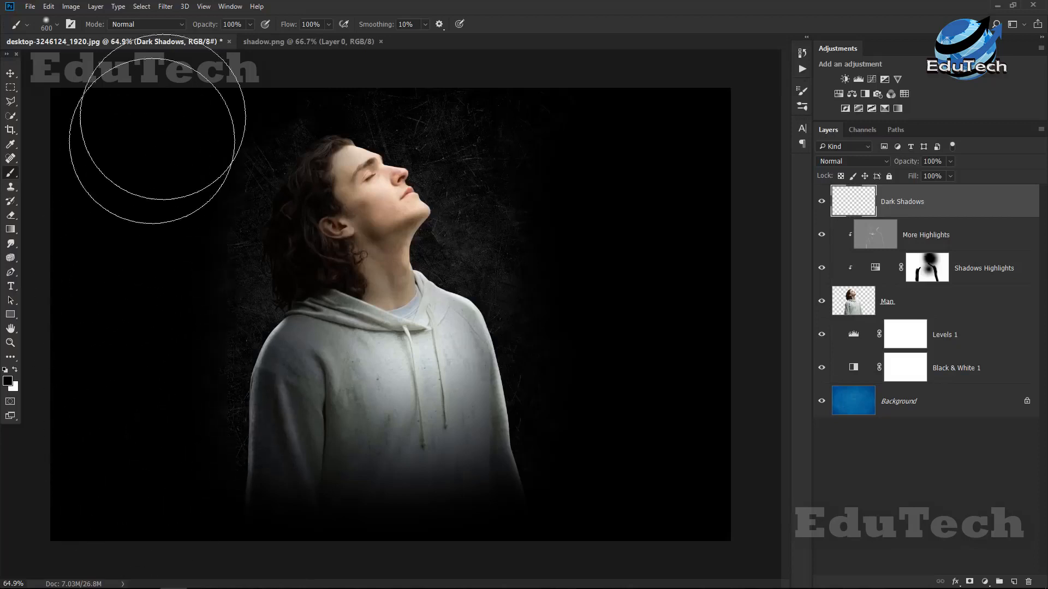
{"action": "key", "text": "bracketleft"}
{"action": "key", "text": "bracketleft"}
{"action": "key", "text": "bracketleft"}
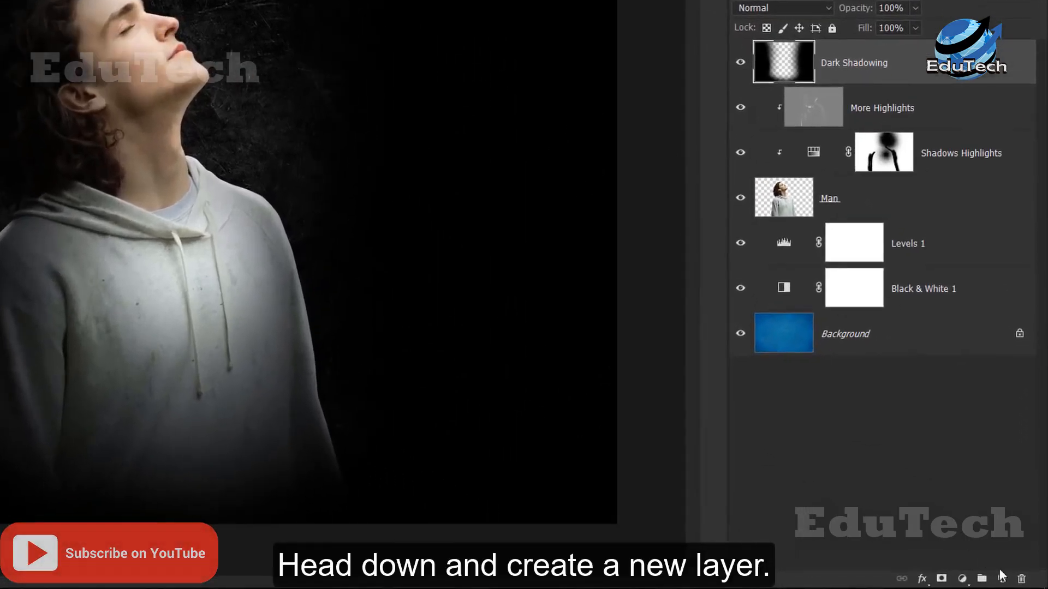
Step: Add a new layer directly below Dark Shadowing and name it Clouds
{"action": "left_click", "coordinate": [1011, 582]}
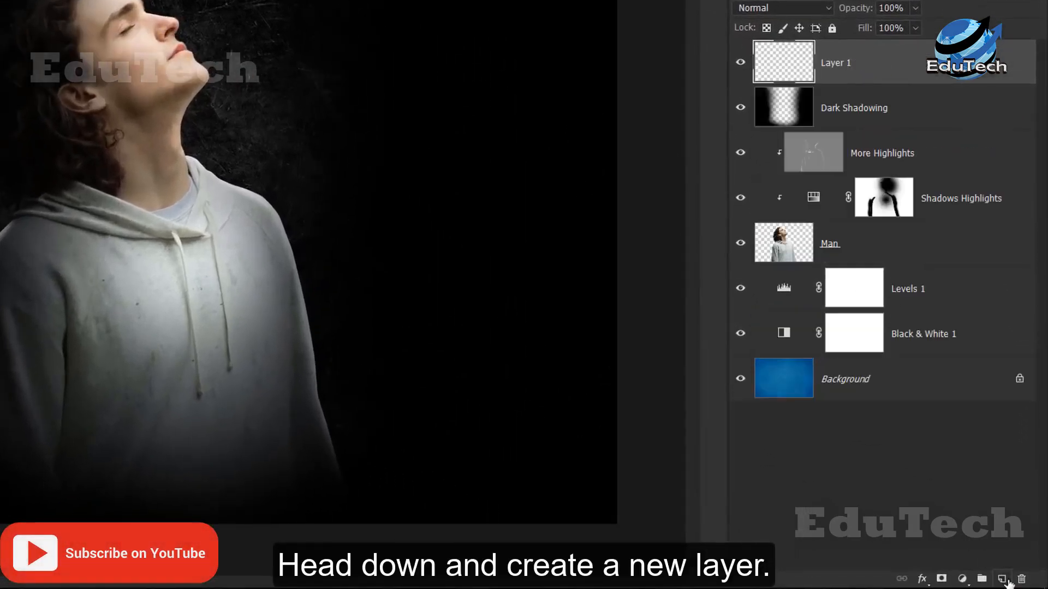
{"action": "left_click_drag", "start_coordinate": [895, 65], "coordinate": [890, 122]}
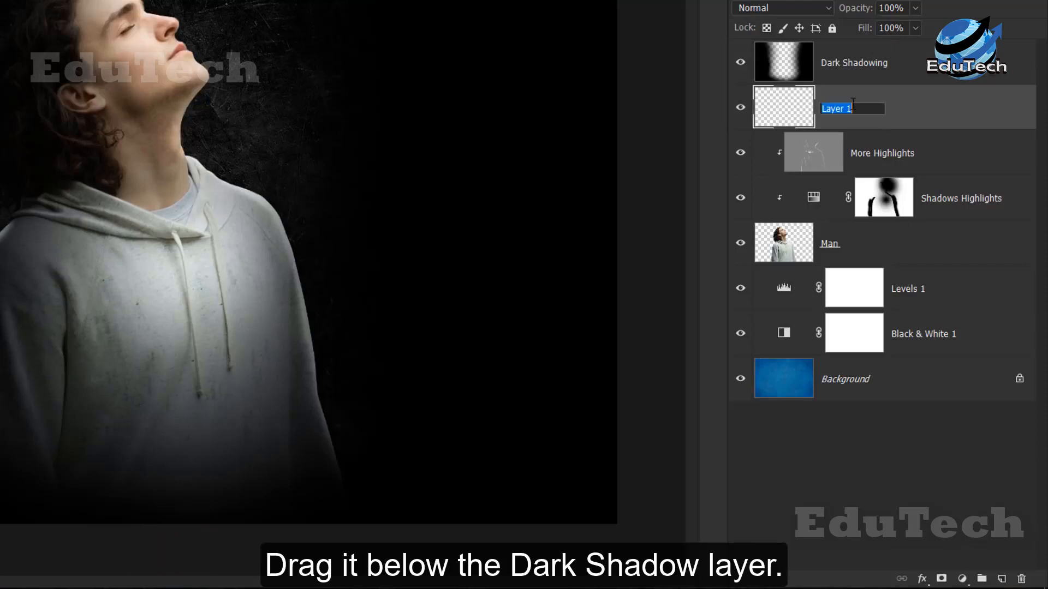
{"action": "type", "text": "C"}
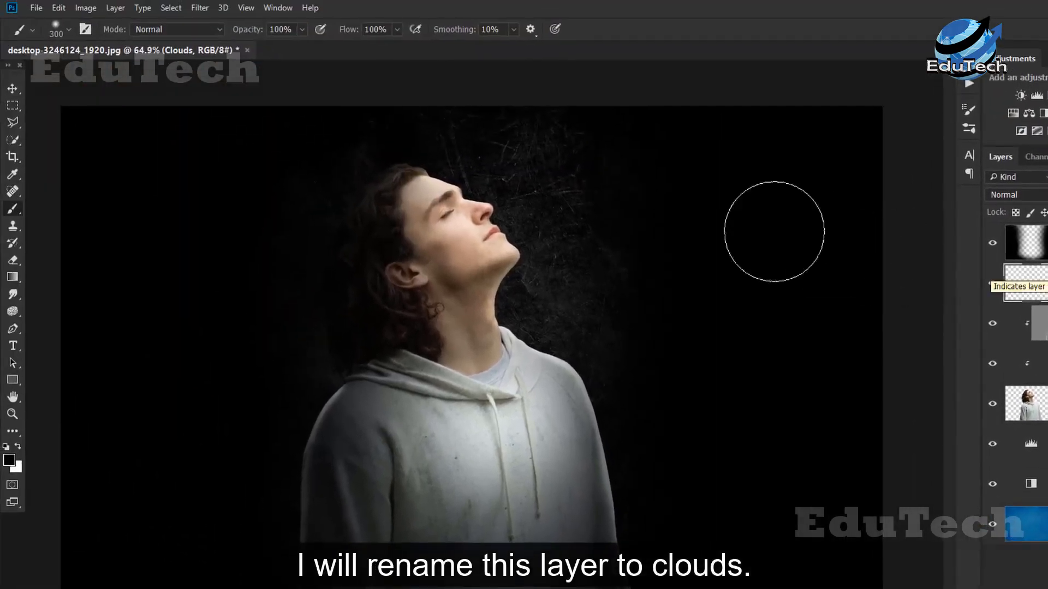
Step: Fill the Clouds layer with Black in Normal mode at 100% opacity
{"action": "left_click", "coordinate": [59, 8]}
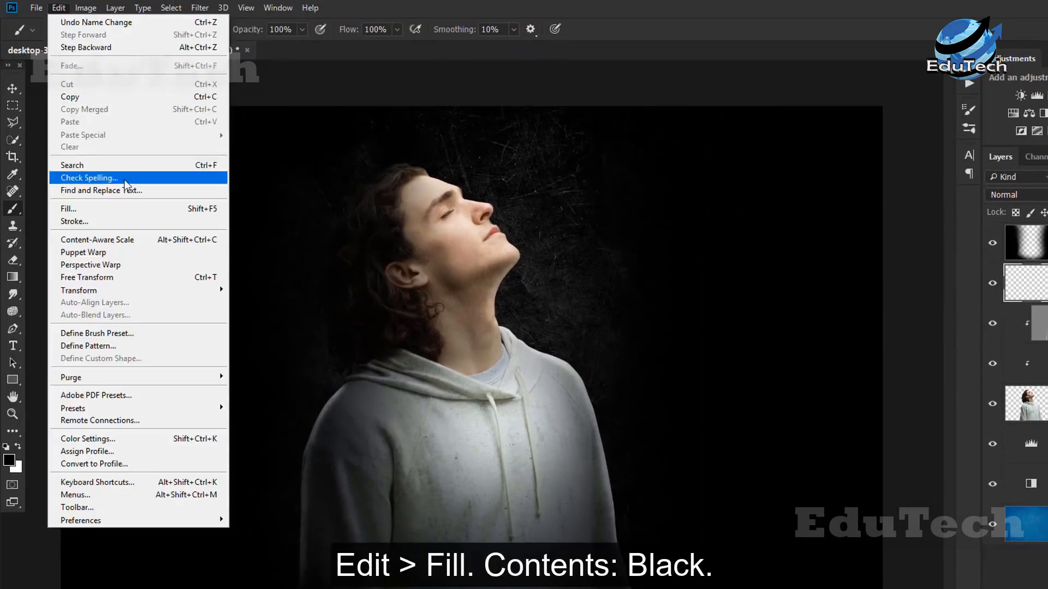
{"action": "left_click", "coordinate": [135, 212]}
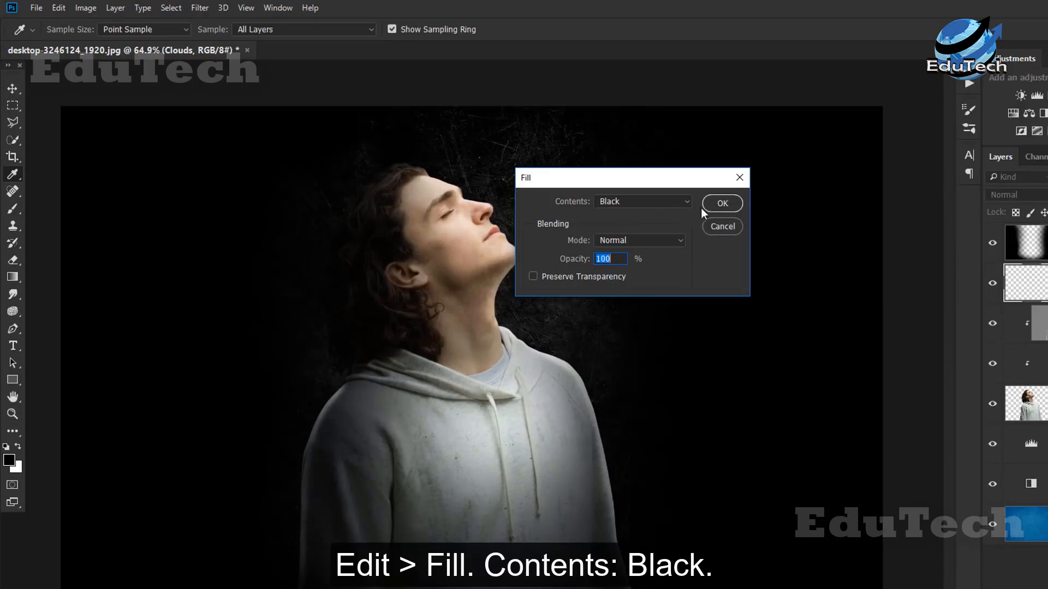
{"action": "left_click", "coordinate": [715, 205]}
{"action": "key", "text": "b"}
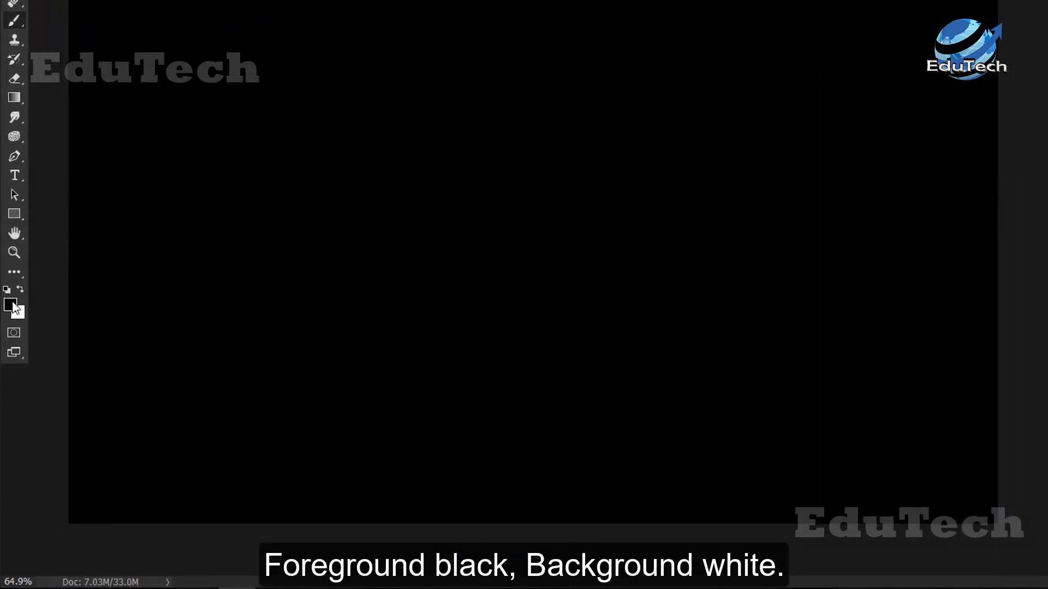
Step: Apply the Render Clouds filter to the Clouds layer and set its blending mode to Screen
{"action": "left_click", "coordinate": [226, 9]}
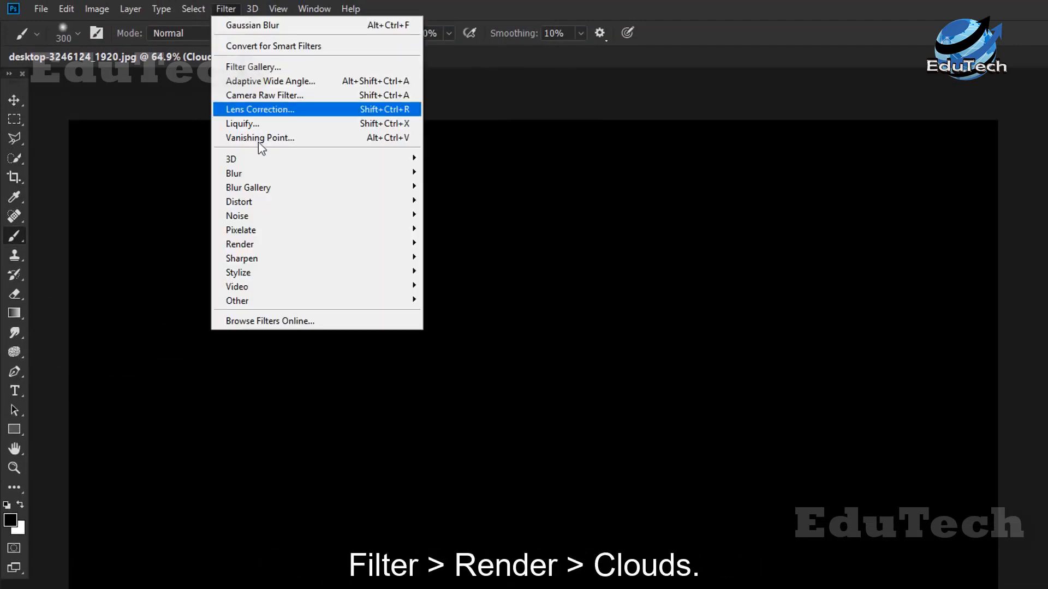
{"action": "mouse_move", "coordinate": [363, 250]}
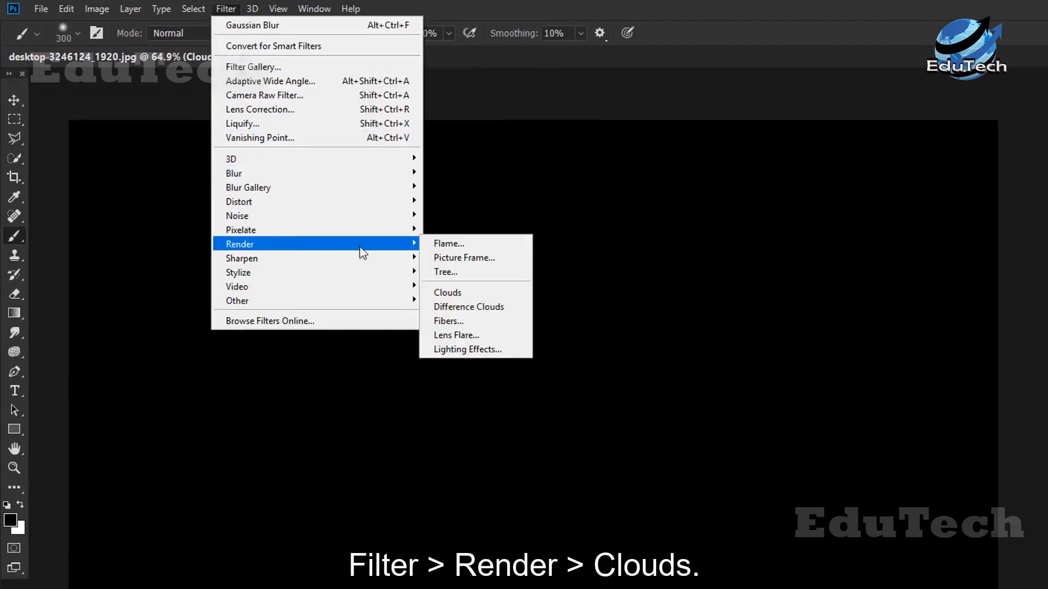
{"action": "left_click", "coordinate": [485, 295]}
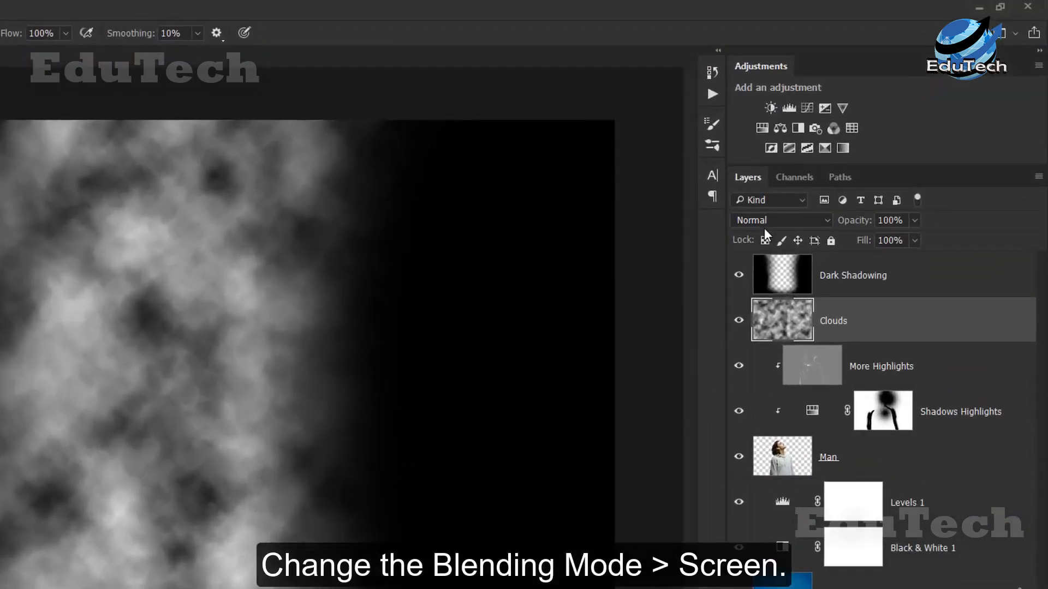
{"action": "left_click", "coordinate": [787, 213]}
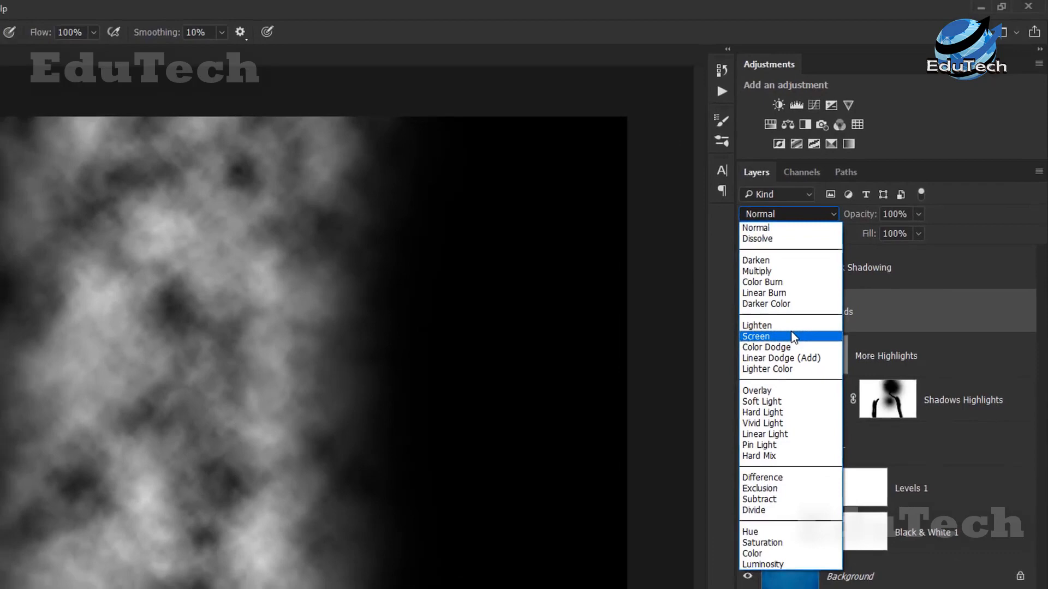
{"action": "left_click", "coordinate": [786, 347]}
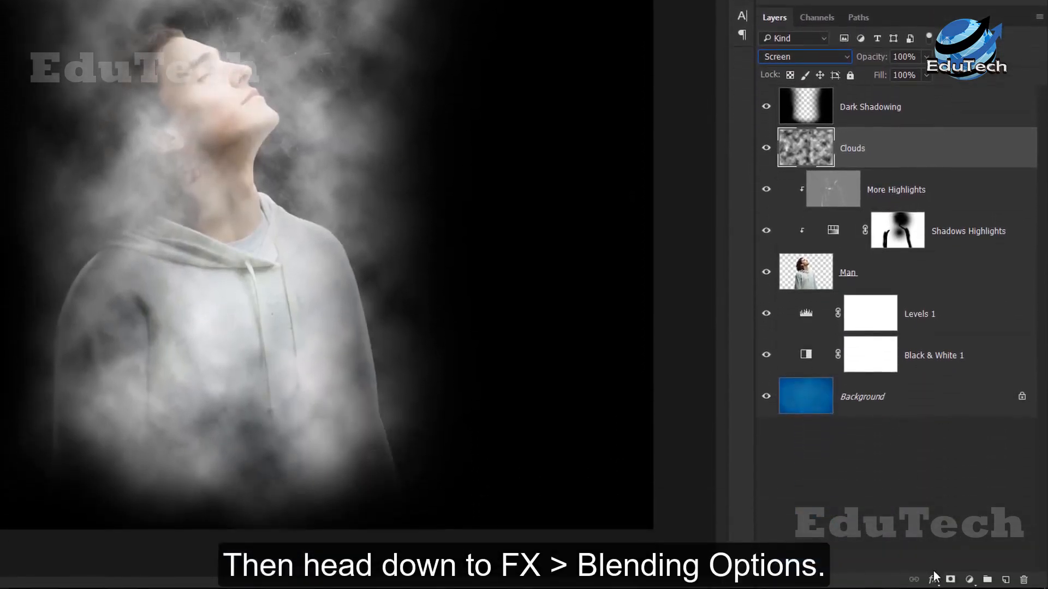
Step: Split the Clouds layer's Blend If black point for This Layer to 0 / 255 and lower the layer's opacity
{"action": "left_click", "coordinate": [933, 573]}
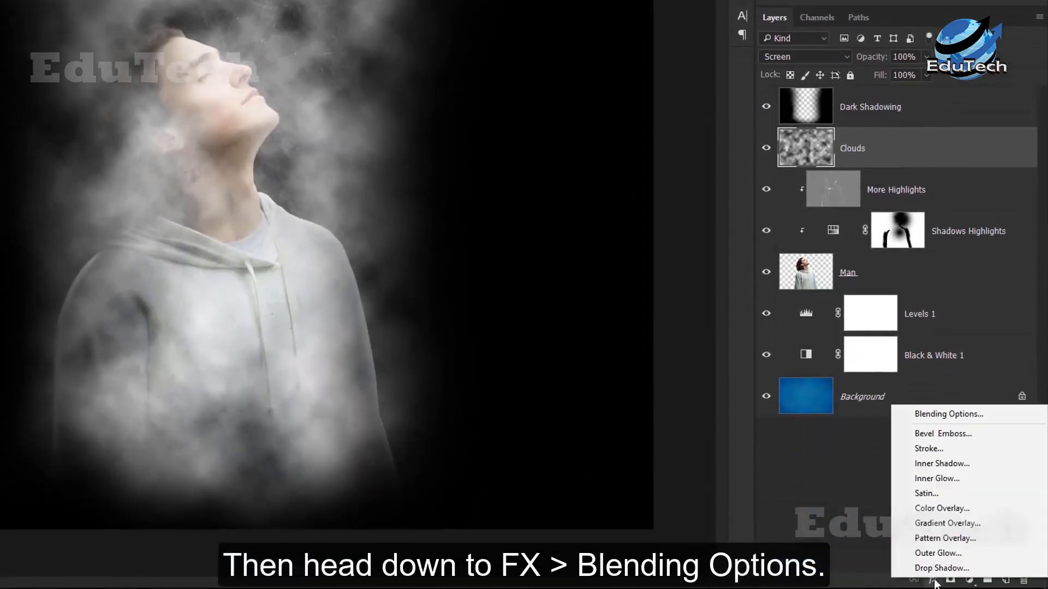
{"action": "left_click", "coordinate": [932, 414]}
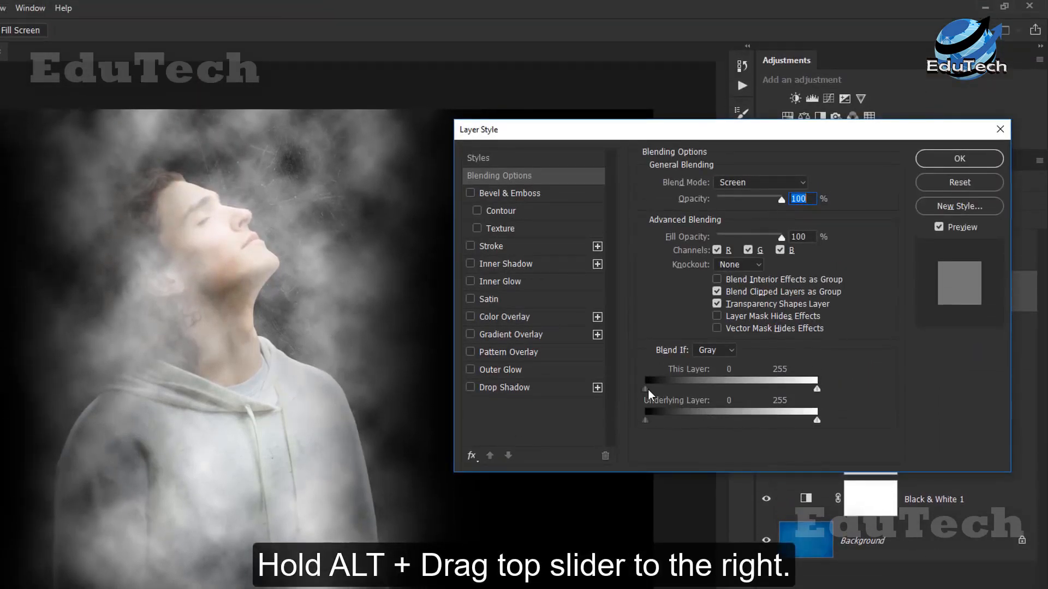
{"action": "left_click_drag", "start_coordinate": [673, 393], "coordinate": [817, 390]}
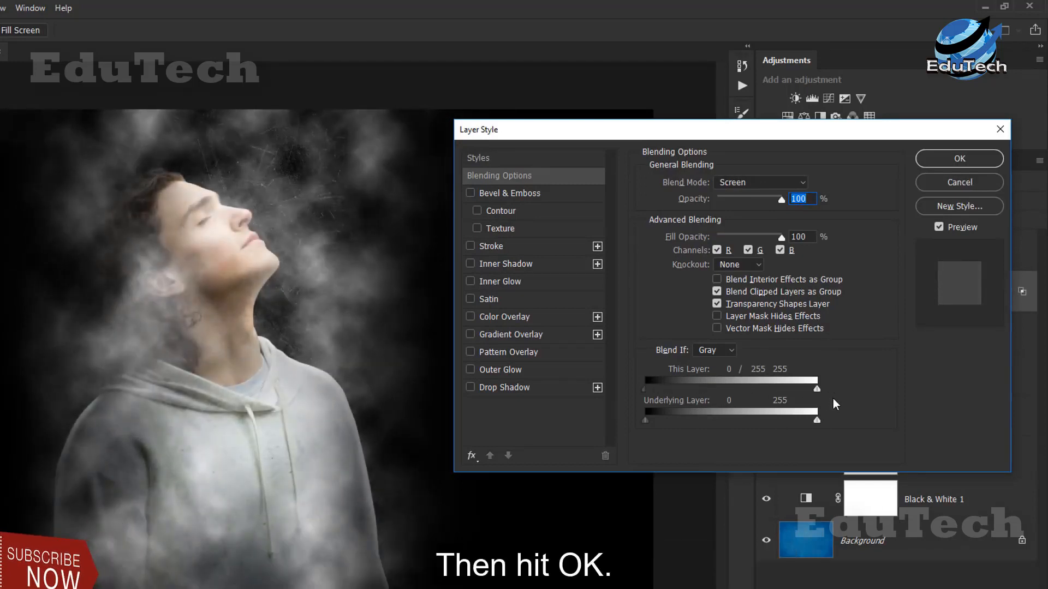
{"action": "left_click", "coordinate": [976, 165]}
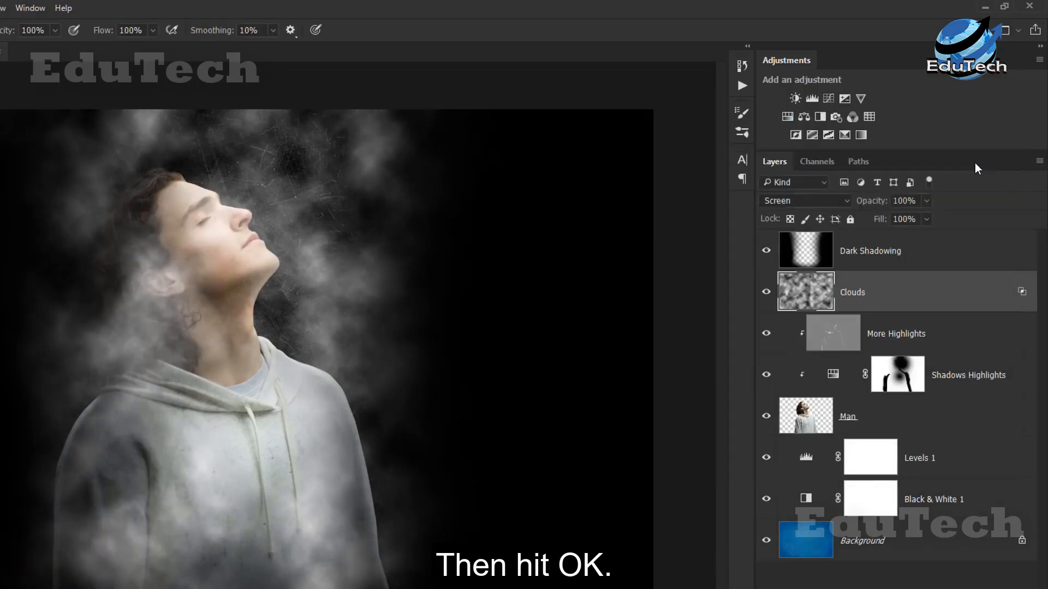
{"action": "left_click_drag", "start_coordinate": [879, 208], "coordinate": [833, 201]}
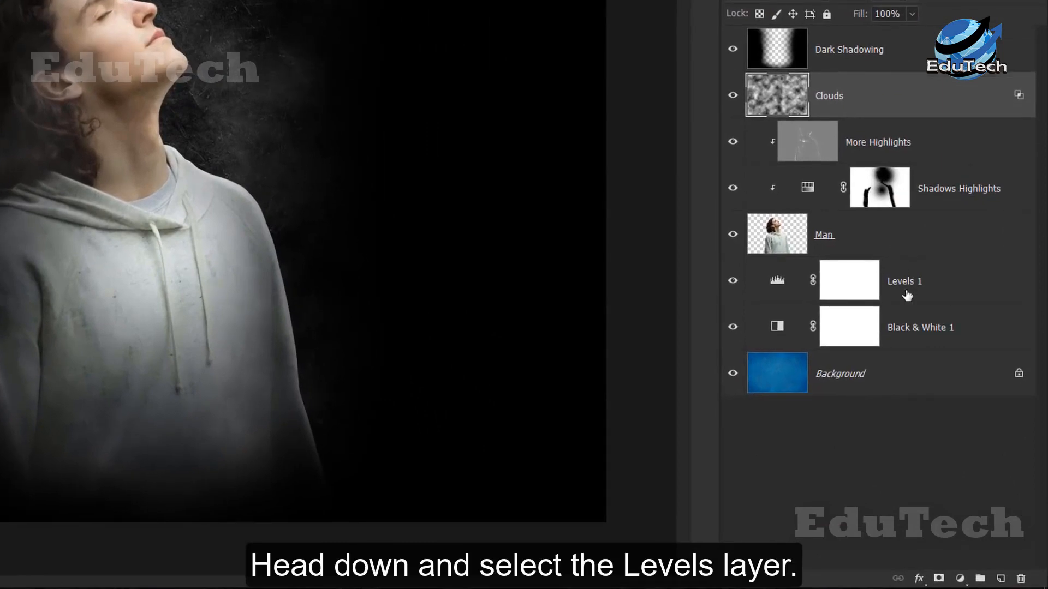
Step: Add a new layer above Levels 1 and load the Man layer's outline as a selection
{"action": "left_click", "coordinate": [907, 295]}
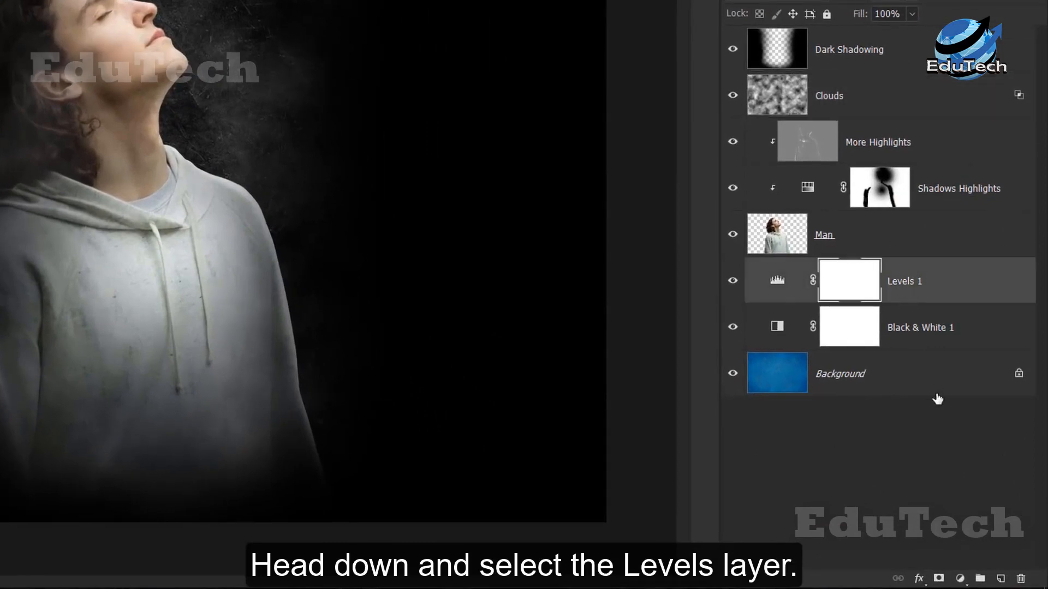
{"action": "left_click", "coordinate": [1001, 579]}
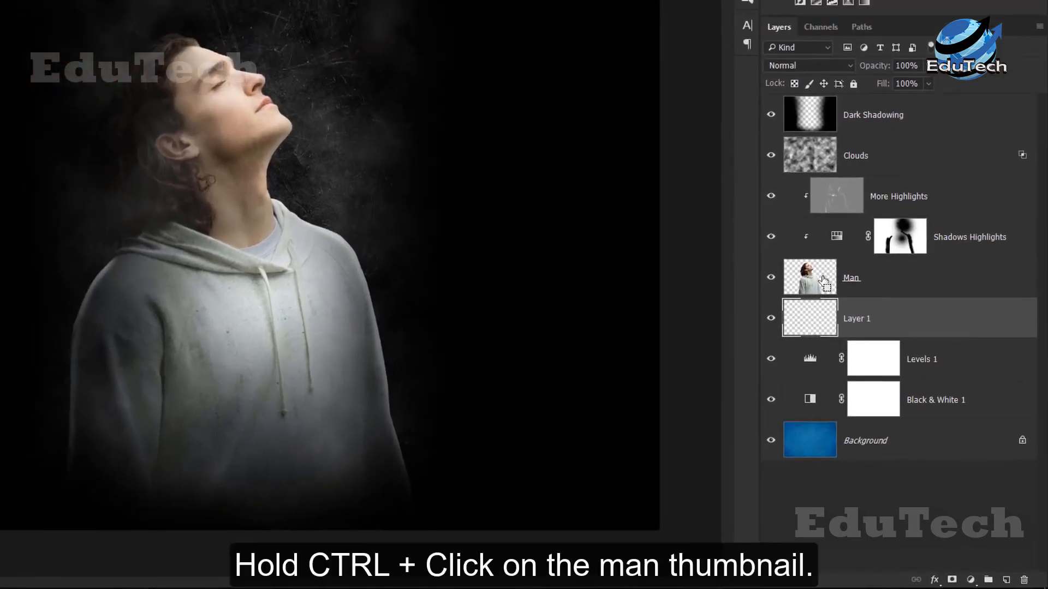
{"action": "left_click", "coordinate": [825, 281], "text": "ctrl"}
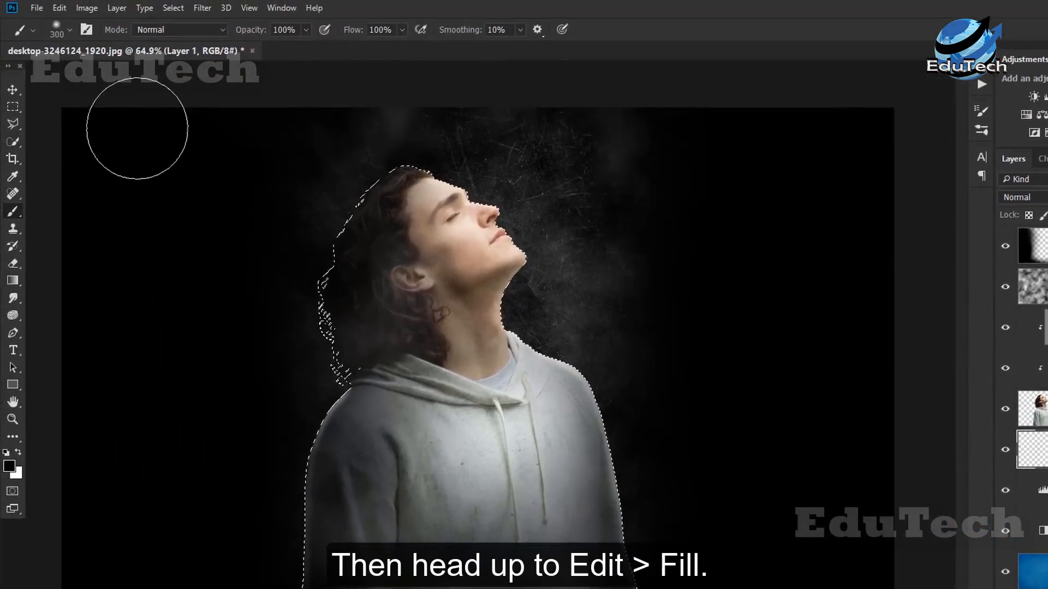
Step: Fill the man-shaped selection on the new layer with White in Normal mode at 100% opacity, and deselect
{"action": "left_click", "coordinate": [60, 8]}
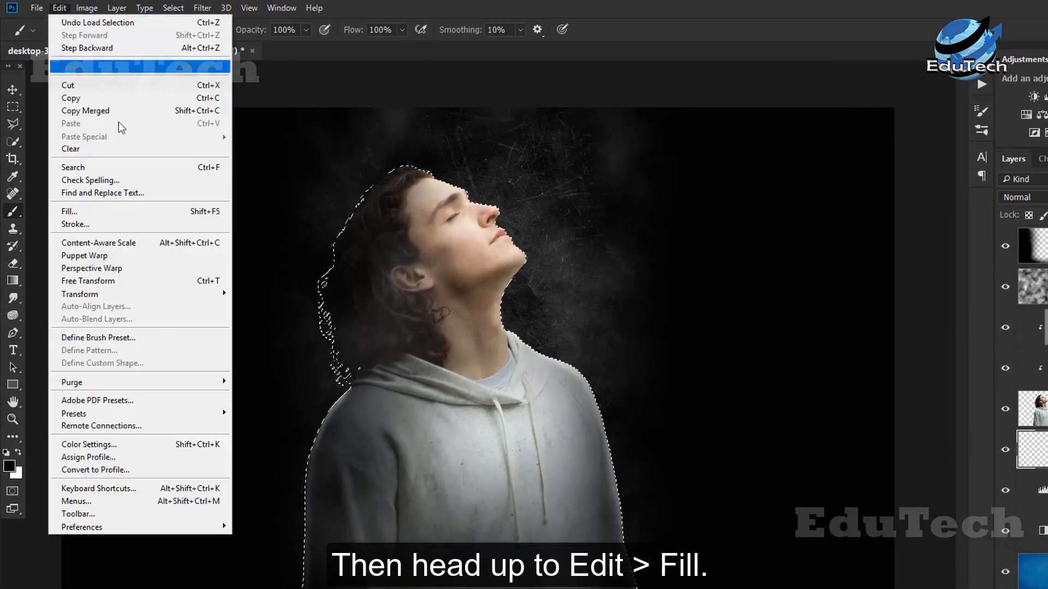
{"action": "left_click", "coordinate": [146, 216]}
{"action": "left_click", "coordinate": [627, 206]}
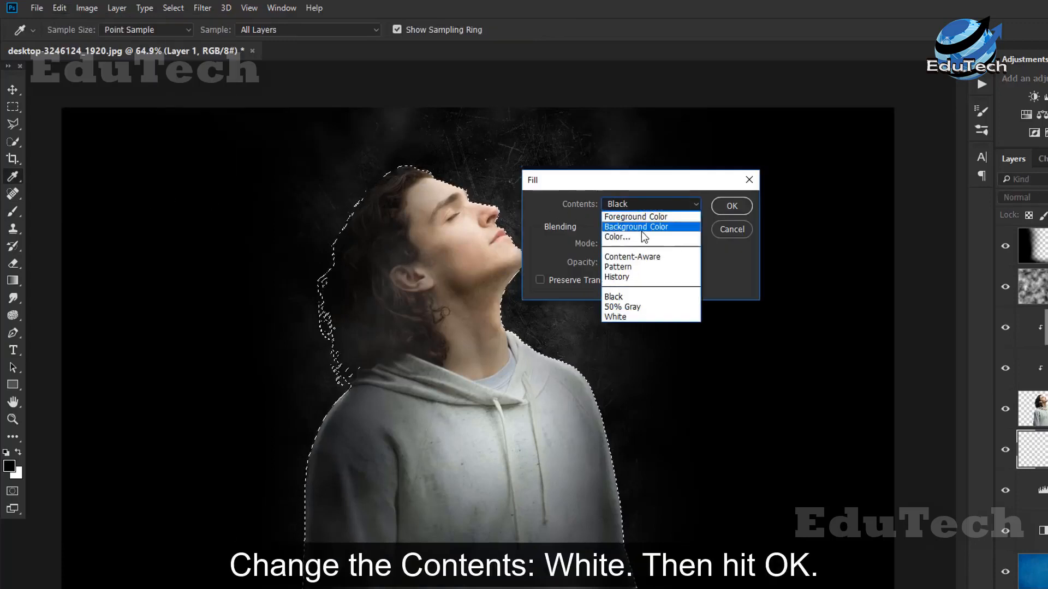
{"action": "left_click", "coordinate": [658, 315]}
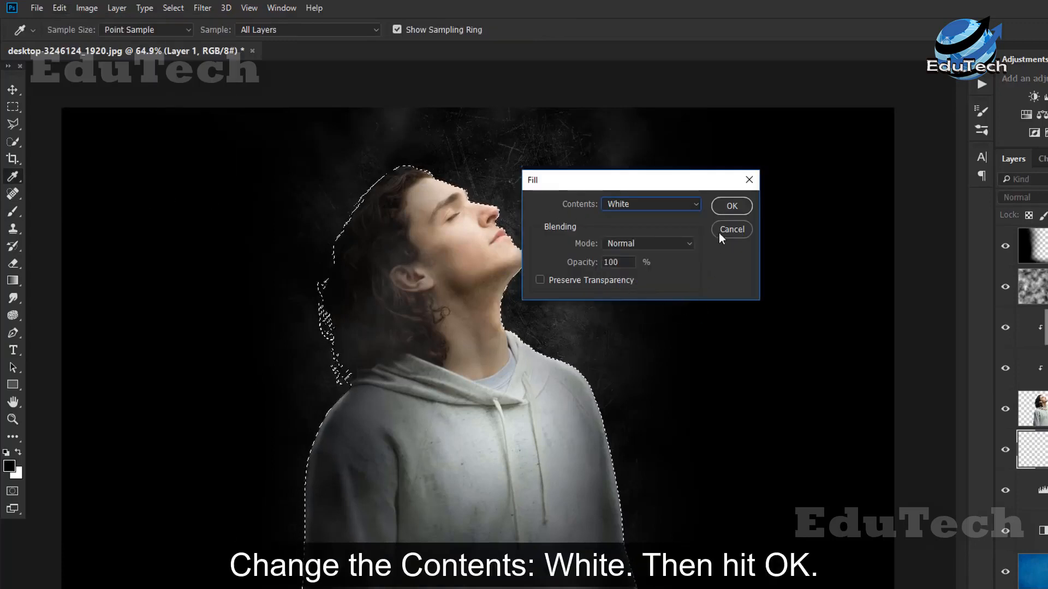
{"action": "left_click", "coordinate": [731, 206]}
{"action": "key", "text": "b"}
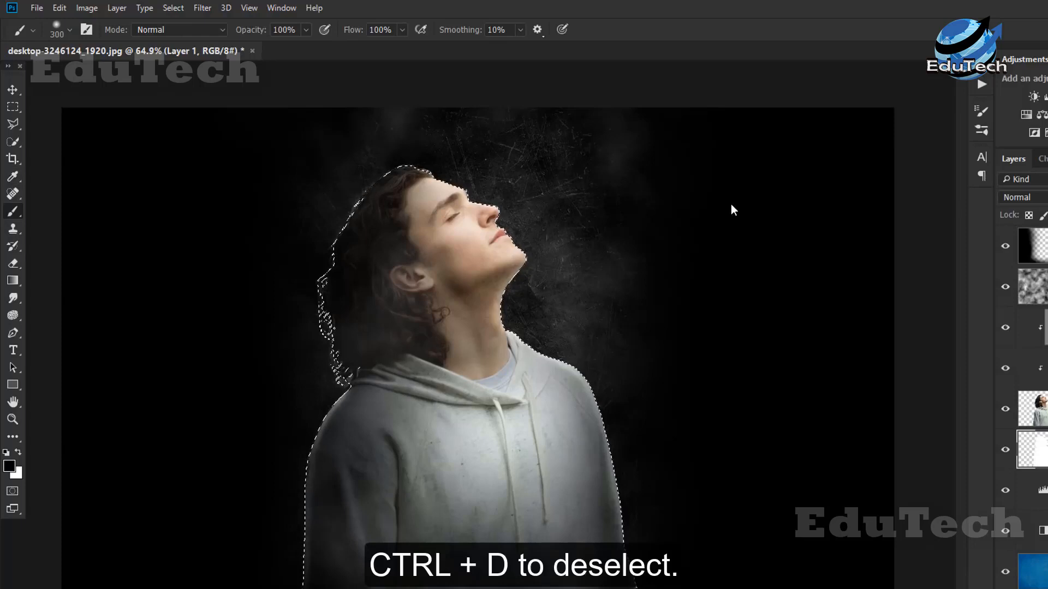
{"action": "key", "text": "ctrl+d"}
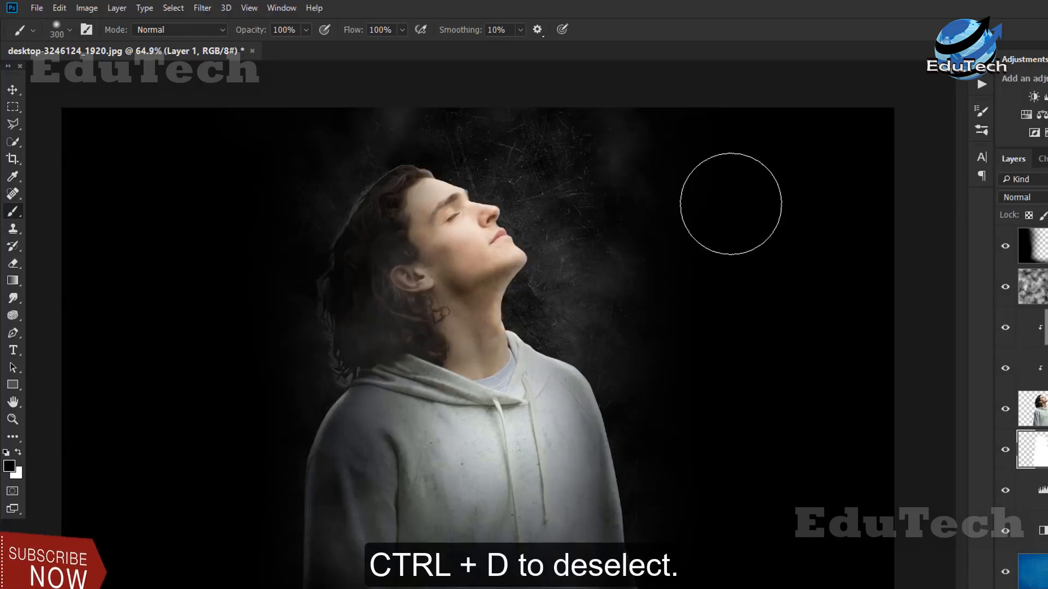
Step: Apply a Gaussian Blur with a radius of about 28 pixels to the white silhouette layer
{"action": "left_click", "coordinate": [201, 8]}
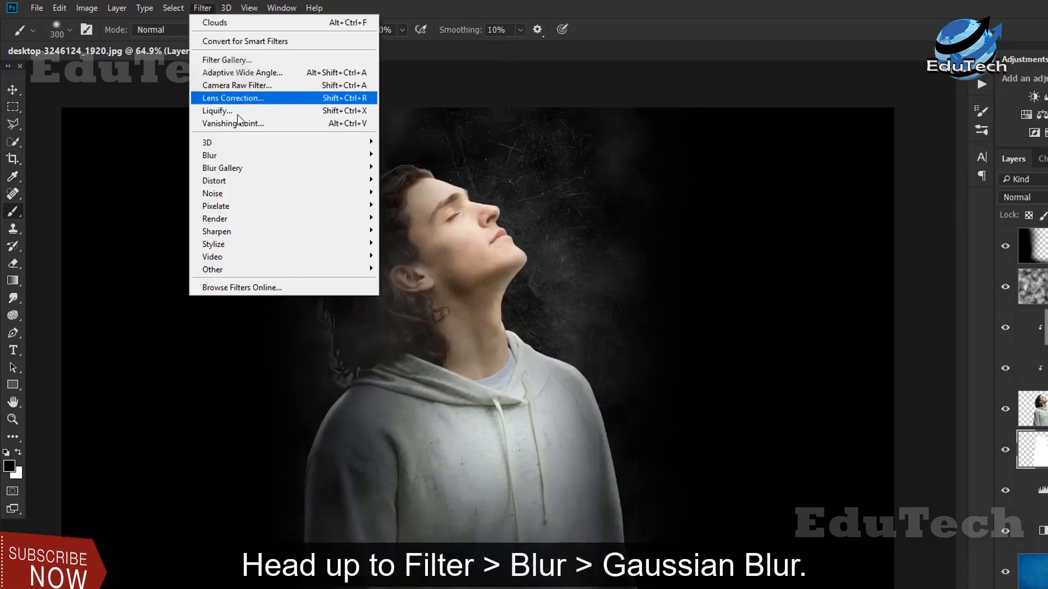
{"action": "mouse_move", "coordinate": [255, 154]}
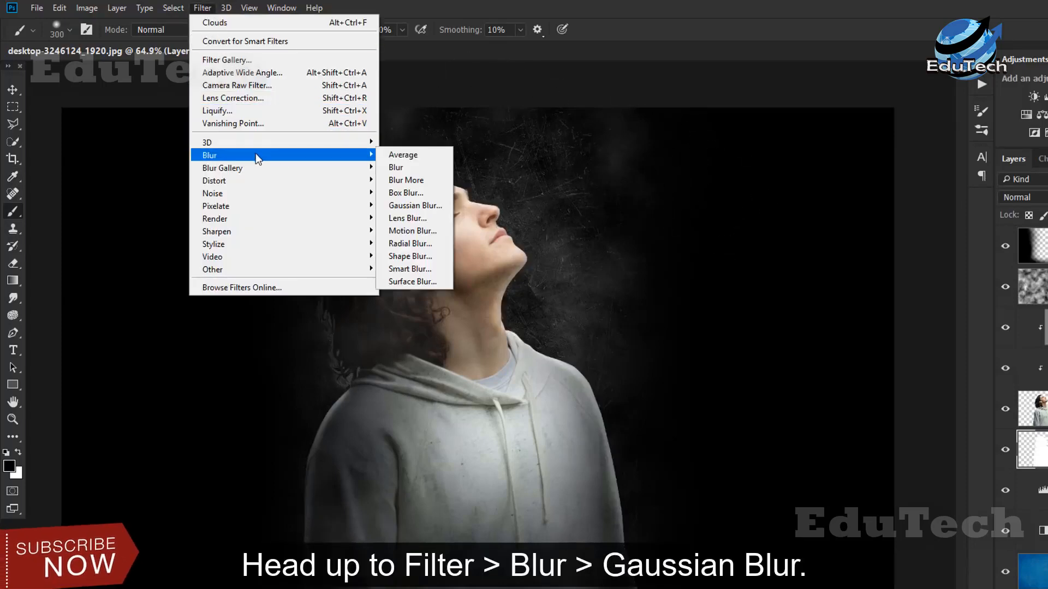
{"action": "left_click", "coordinate": [448, 208]}
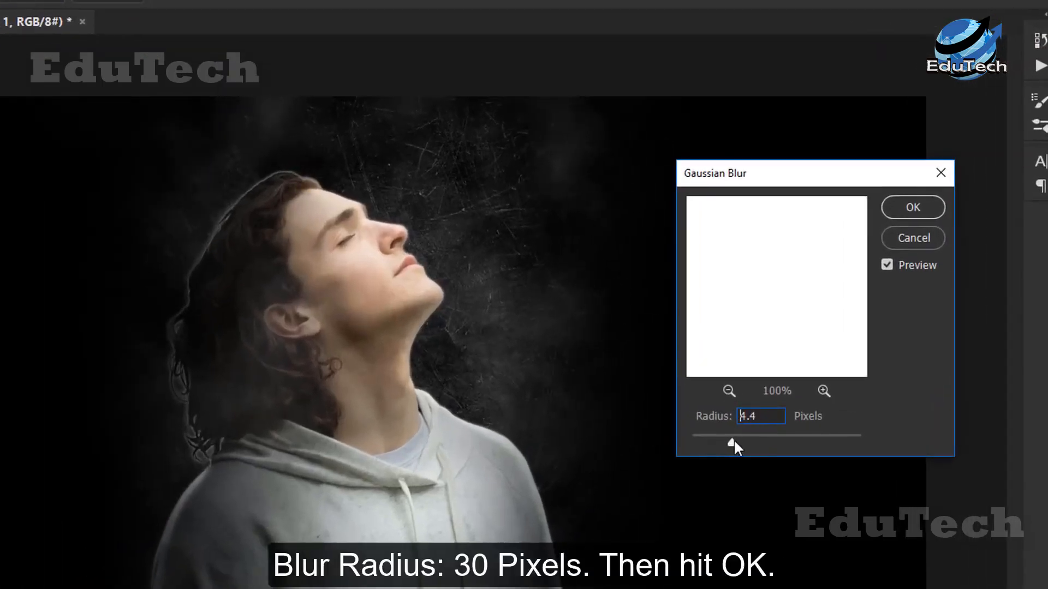
{"action": "left_click_drag", "start_coordinate": [735, 442], "coordinate": [771, 443]}
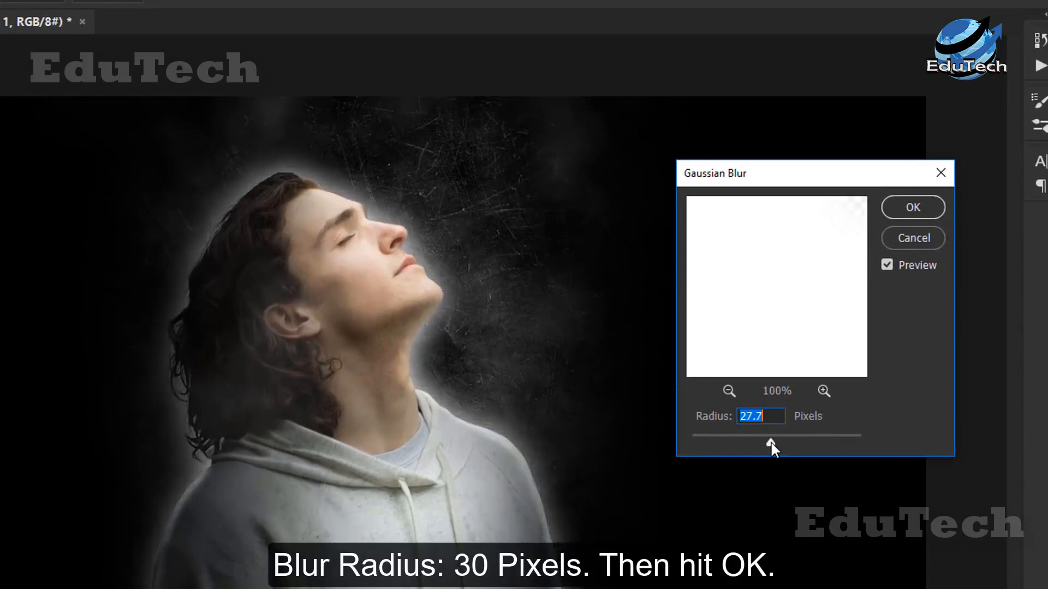
{"action": "left_click", "coordinate": [912, 207]}
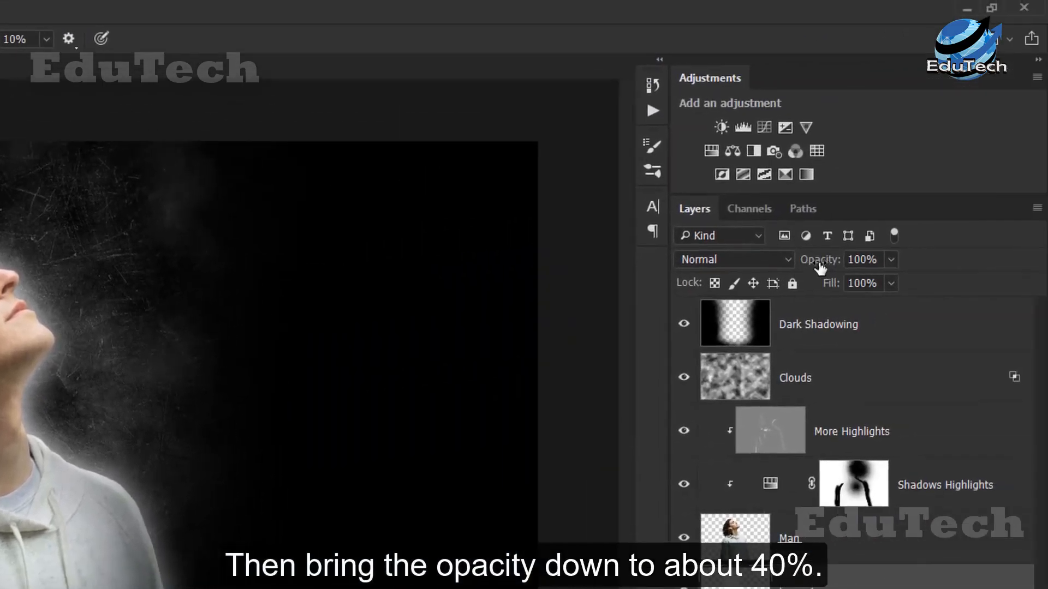
Step: Lower the blurred white layer's opacity to 40% and rename the layer Glow
{"action": "left_click_drag", "start_coordinate": [820, 264], "coordinate": [772, 260]}
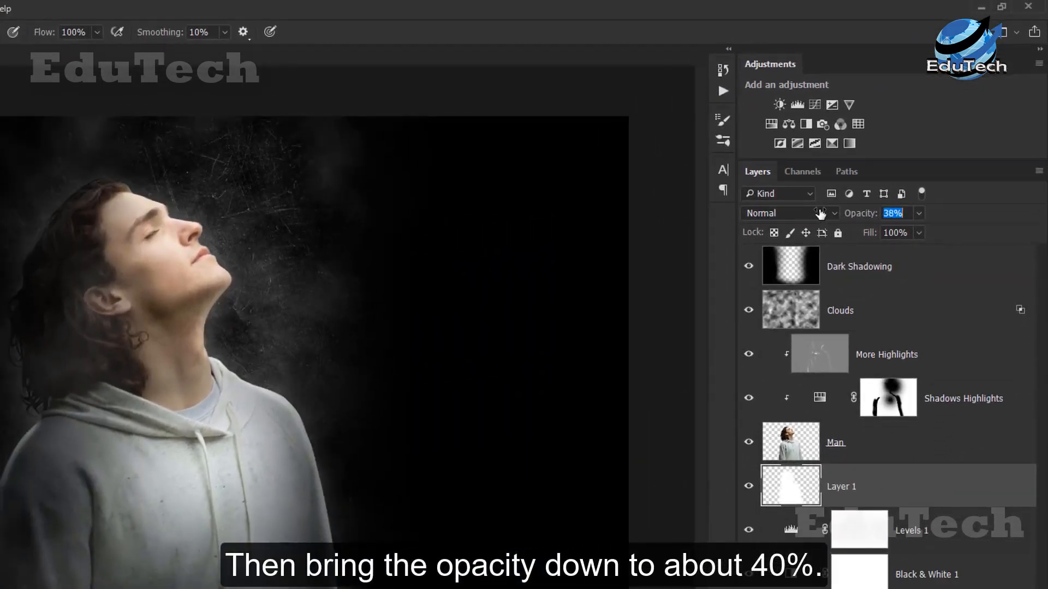
{"action": "left_click_drag", "start_coordinate": [821, 213], "coordinate": [821, 213]}
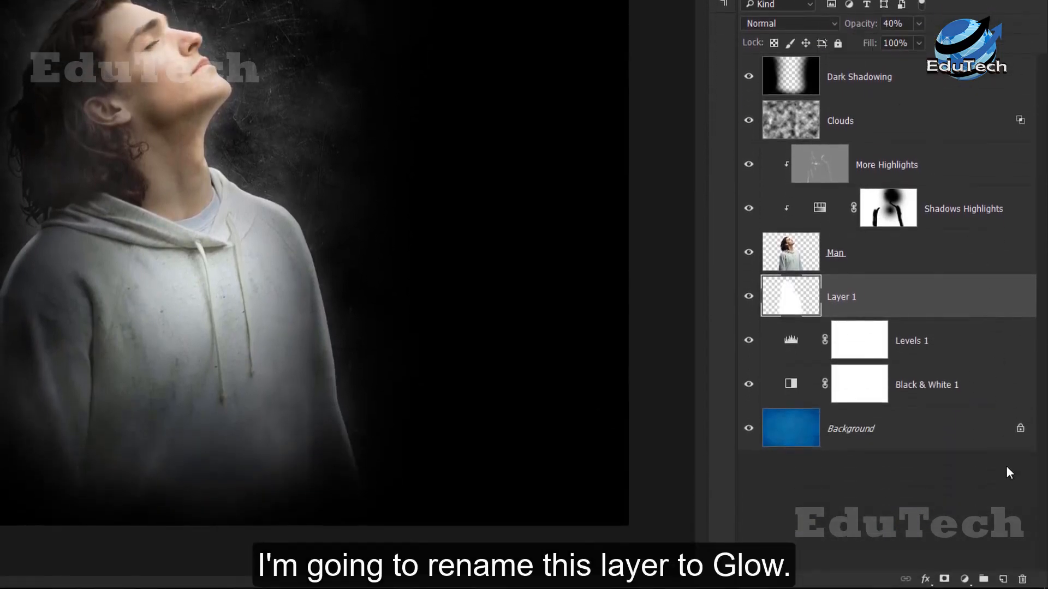
{"action": "left_click", "coordinate": [858, 299]}
{"action": "type", "text": "Glow"}
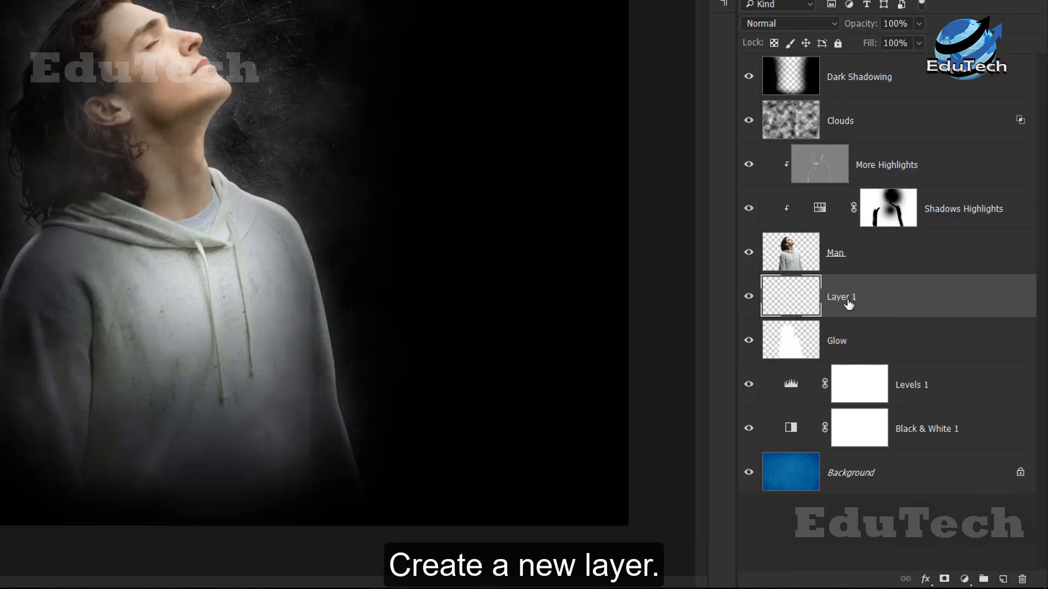
Step: Add a new layer above Glow and name it Lights
{"action": "double_click", "coordinate": [841, 297]}
{"action": "type", "text": "LIG"}
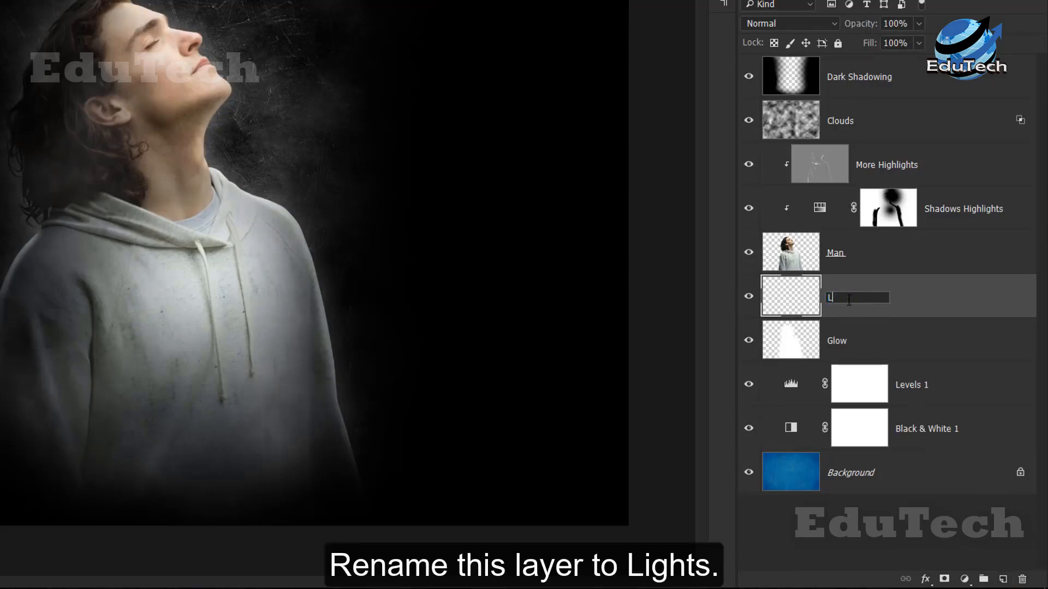
{"action": "type", "text": "hts"}
{"action": "key", "text": "Return"}
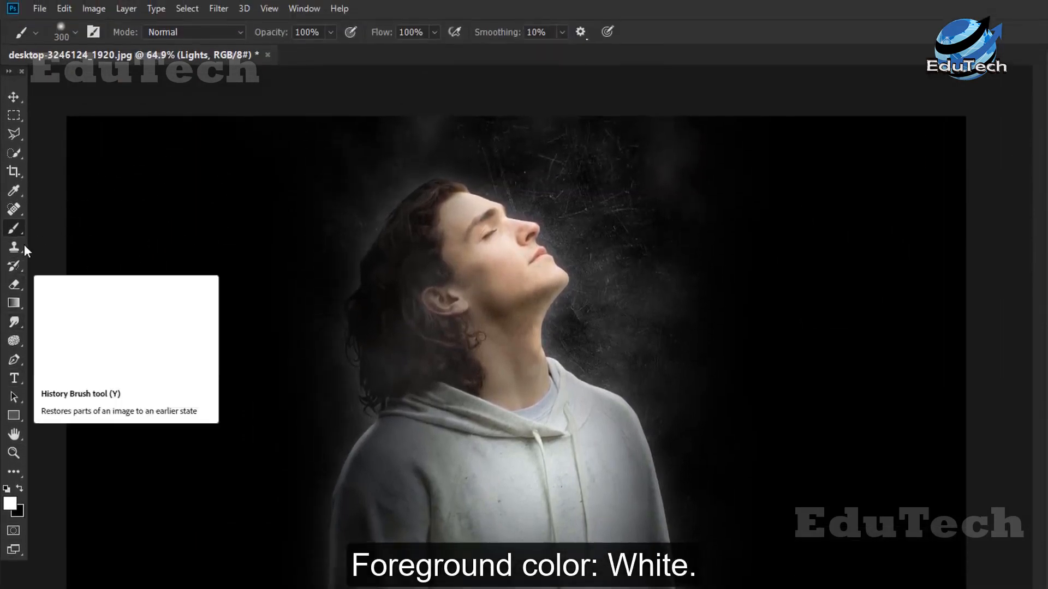
Step: Paint one large white dot with a soft 500 px brush at the canvas's upper edge, above the man's face
{"action": "right_click", "coordinate": [25, 36]}
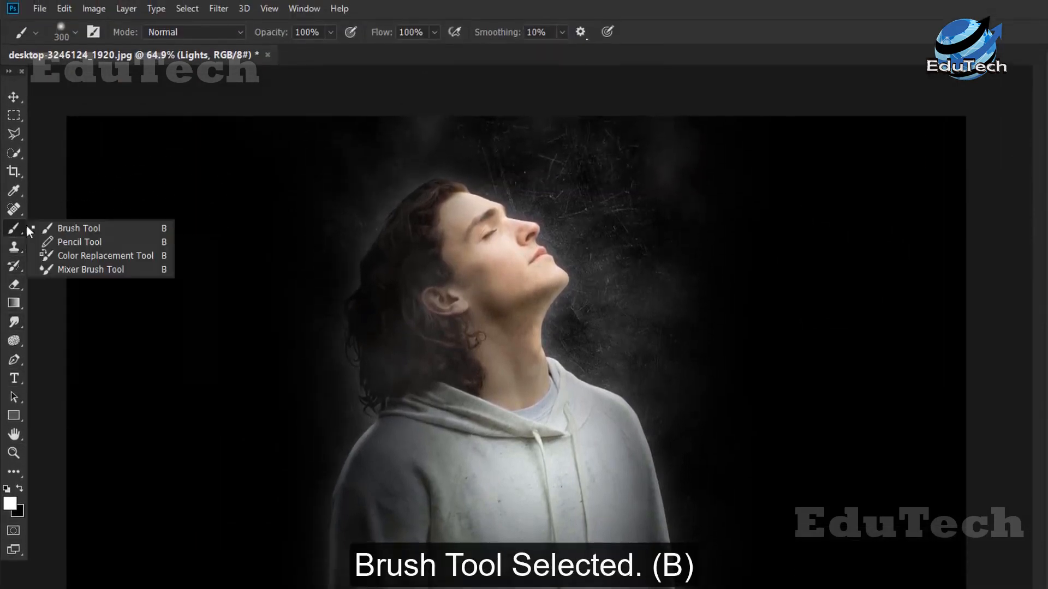
{"action": "left_click", "coordinate": [78, 228]}
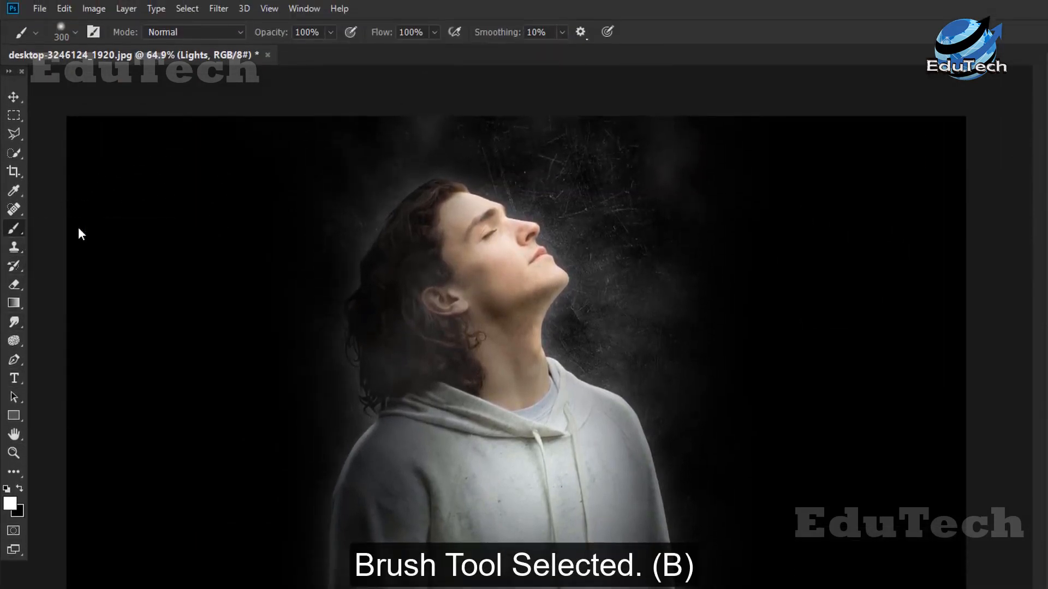
{"action": "key", "text": "bracketright"}
{"action": "key", "text": "bracketright"}
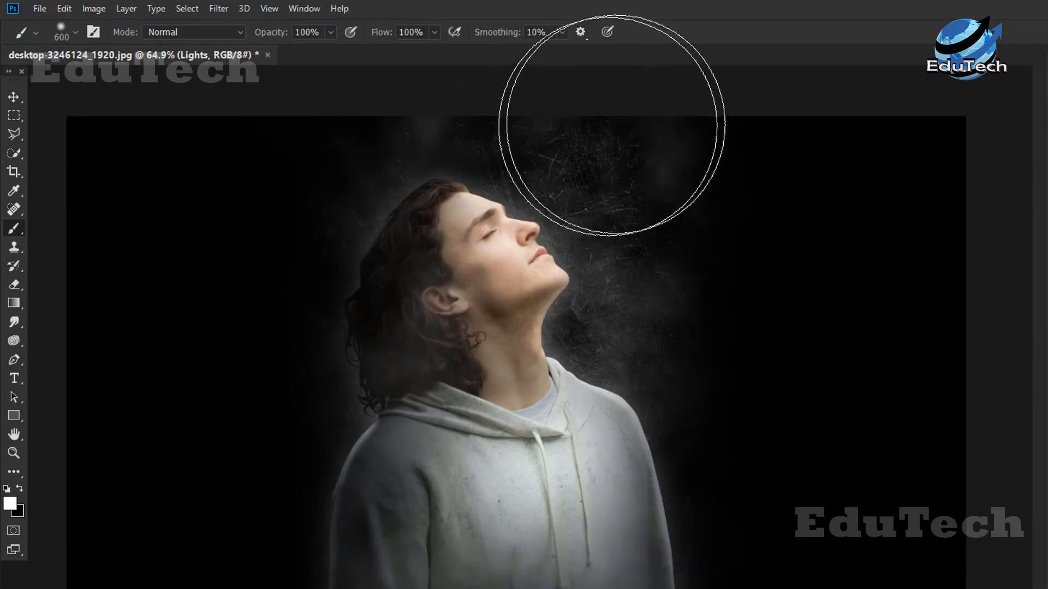
{"action": "key", "text": "bracketleft"}
{"action": "key", "text": "bracketleft"}
{"action": "key", "text": "bracketright"}
{"action": "left_click", "coordinate": [598, 112]}
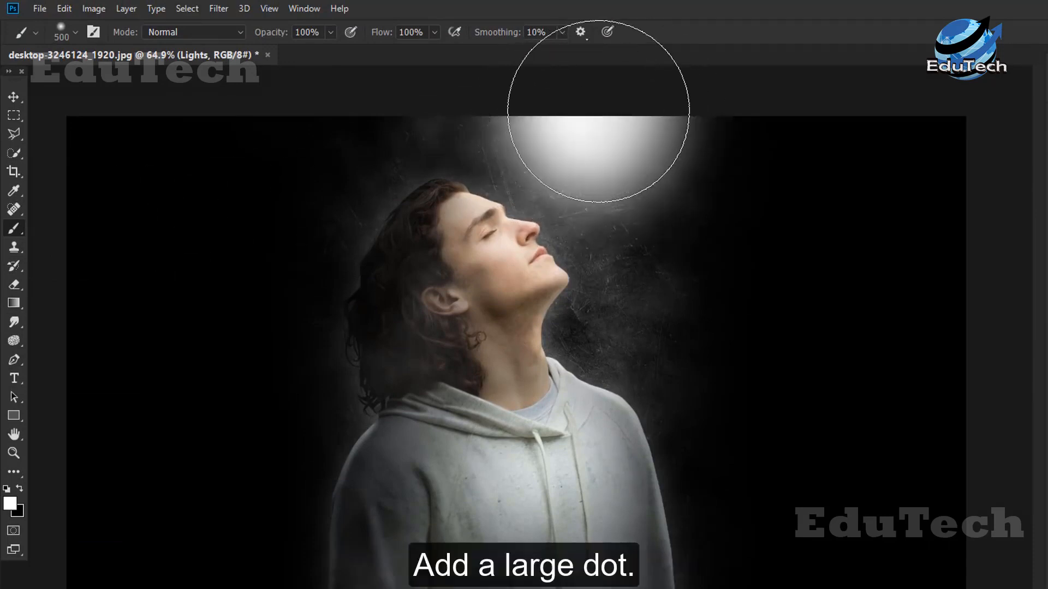
Step: Paint two small white dots to the right of the large light, starting with the brush reduced to 60 px
{"action": "key", "text": "bracketleft"}
{"action": "key", "text": "bracketleft"}
{"action": "key", "text": "bracketleft"}
{"action": "key", "text": "bracketleft"}
{"action": "key", "text": "bracketleft"}
{"action": "key", "text": "bracketleft"}
{"action": "key", "text": "bracketleft"}
{"action": "key", "text": "bracketleft"}
{"action": "key", "text": "bracketleft"}
{"action": "key", "text": "bracketleft"}
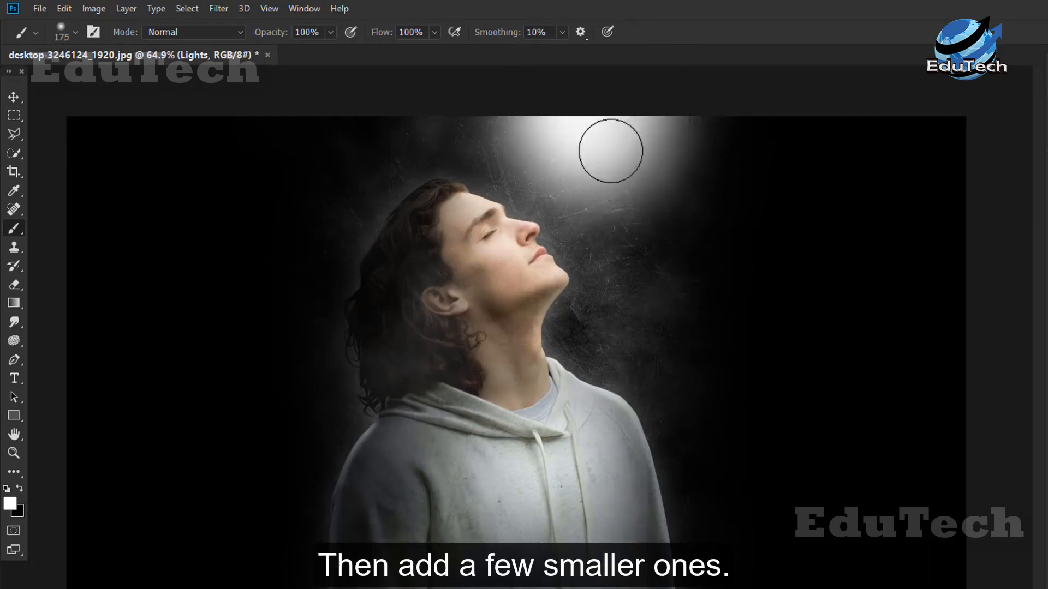
{"action": "key", "text": "bracketleft"}
{"action": "key", "text": "bracketleft"}
{"action": "key", "text": "bracketleft"}
{"action": "left_click", "coordinate": [712, 139]}
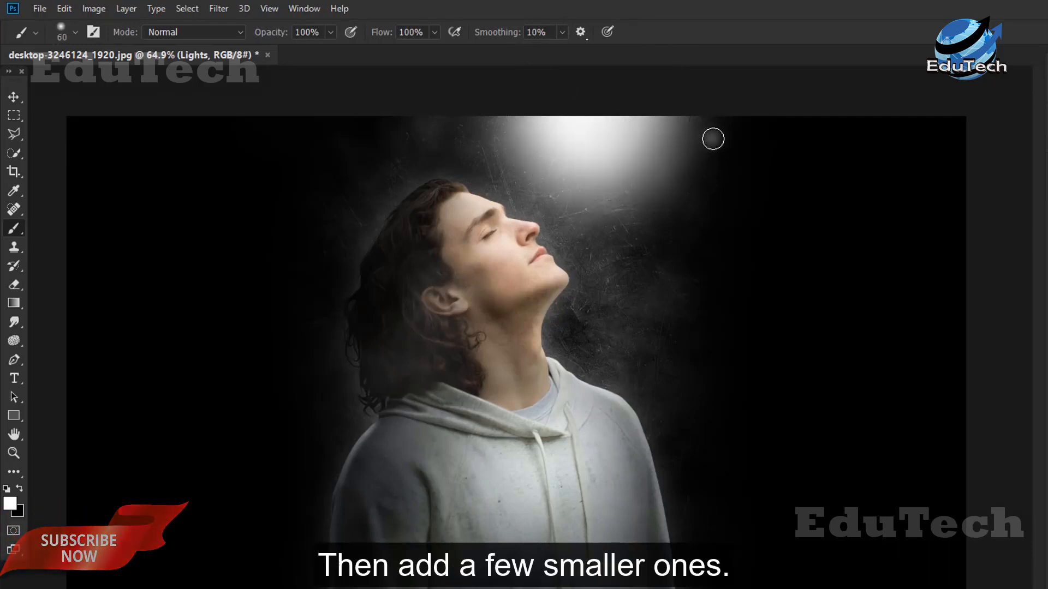
{"action": "left_click", "coordinate": [700, 188]}
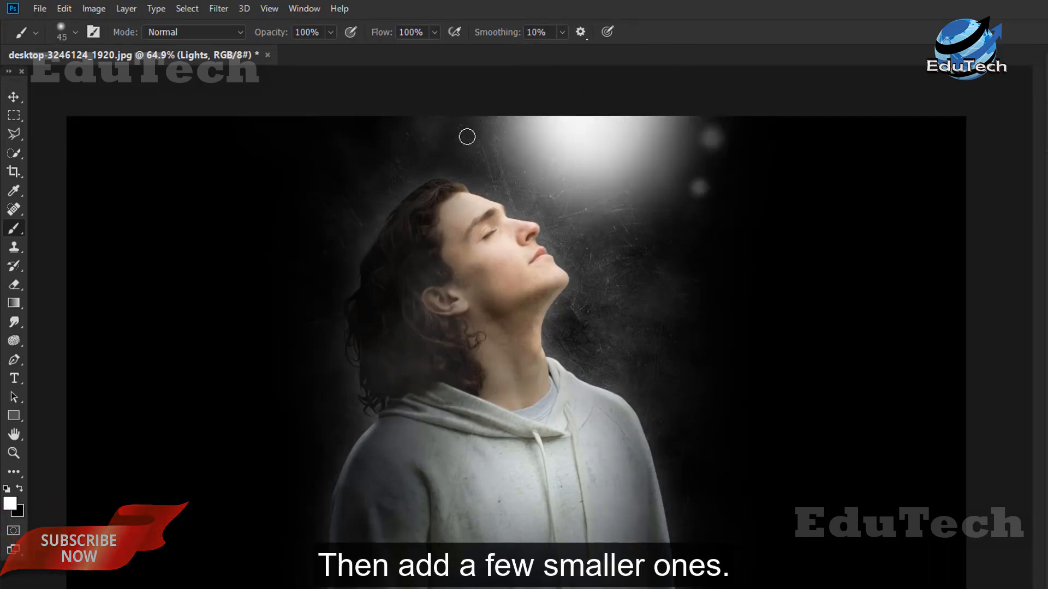
Step: Paint two small white dots to the left of the large light, using brush sizes of 45 px and 30 px
{"action": "left_click", "coordinate": [467, 135]}
{"action": "key", "text": "bracketleft"}
{"action": "key", "text": "bracketleft"}
{"action": "key", "text": "bracketleft"}
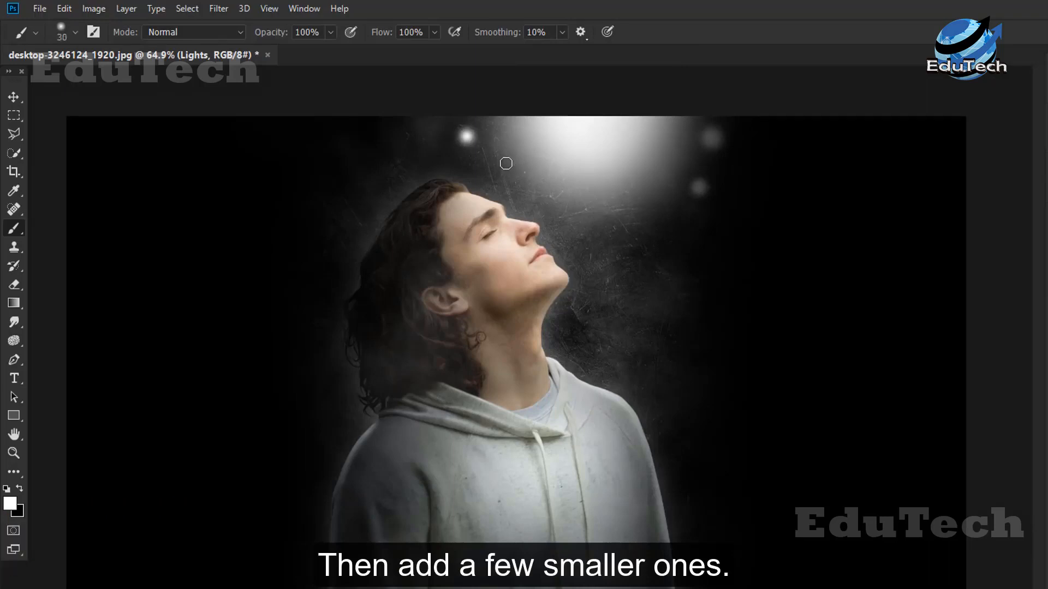
{"action": "left_click", "coordinate": [506, 163]}
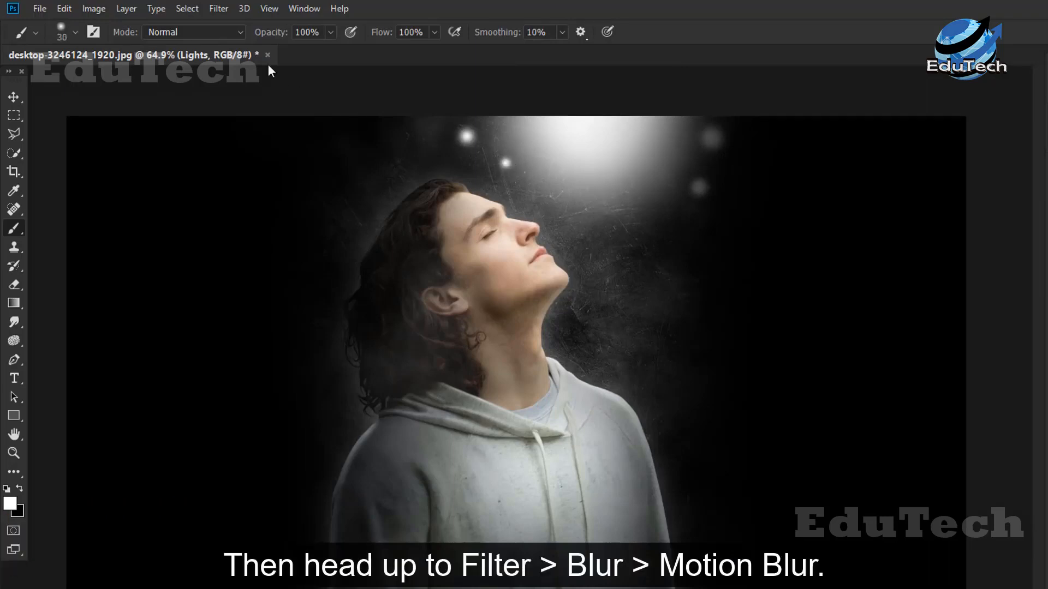
Step: Apply a Motion Blur with a 67° angle and 809 pixels distance to the Lights layer
{"action": "left_click", "coordinate": [227, 9]}
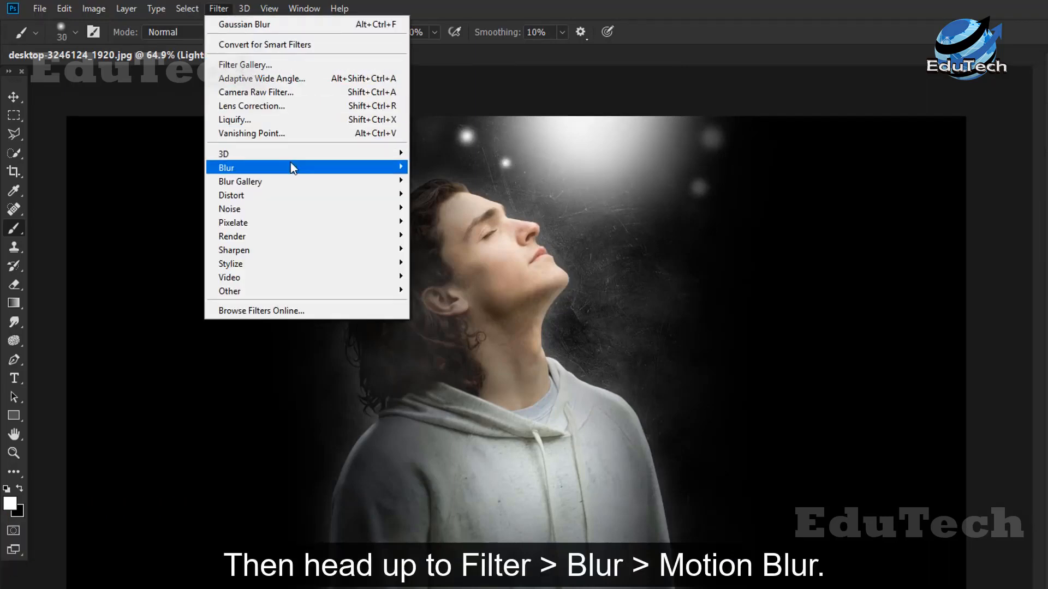
{"action": "mouse_move", "coordinate": [294, 164]}
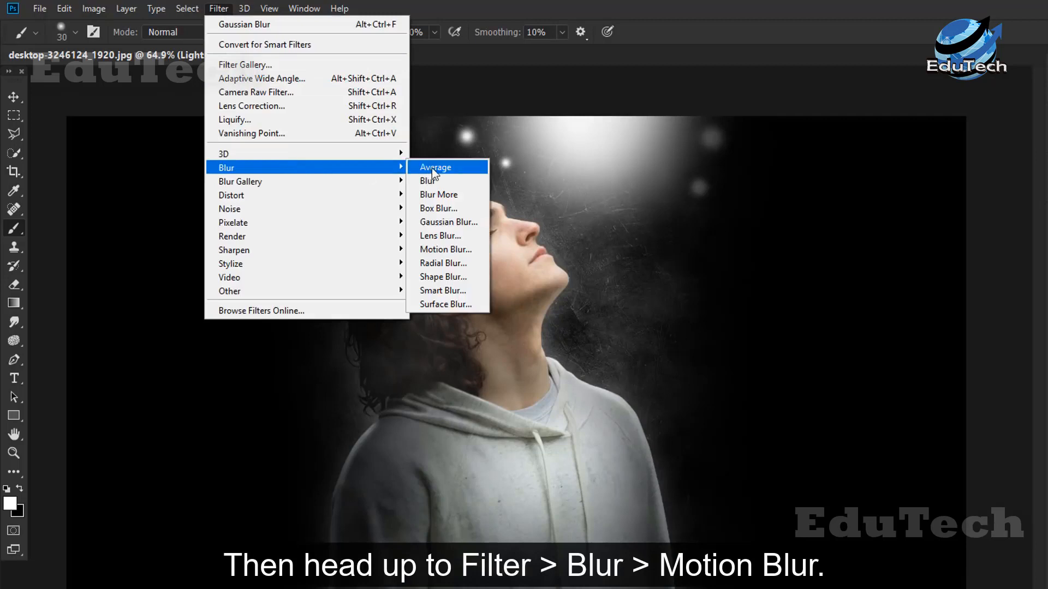
{"action": "left_click", "coordinate": [467, 249]}
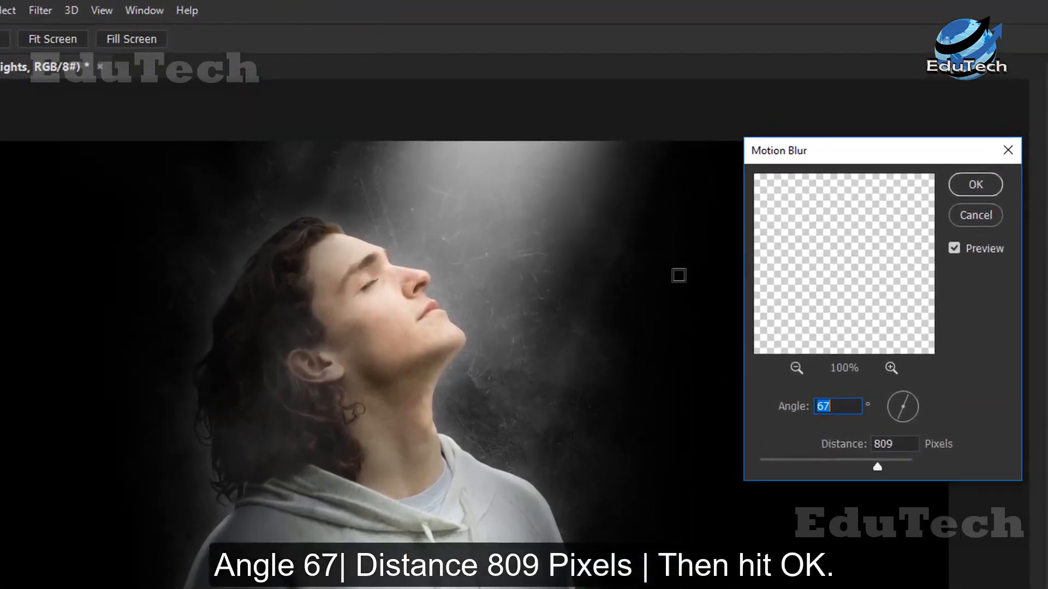
{"action": "left_click_drag", "start_coordinate": [835, 144], "coordinate": [818, 106]}
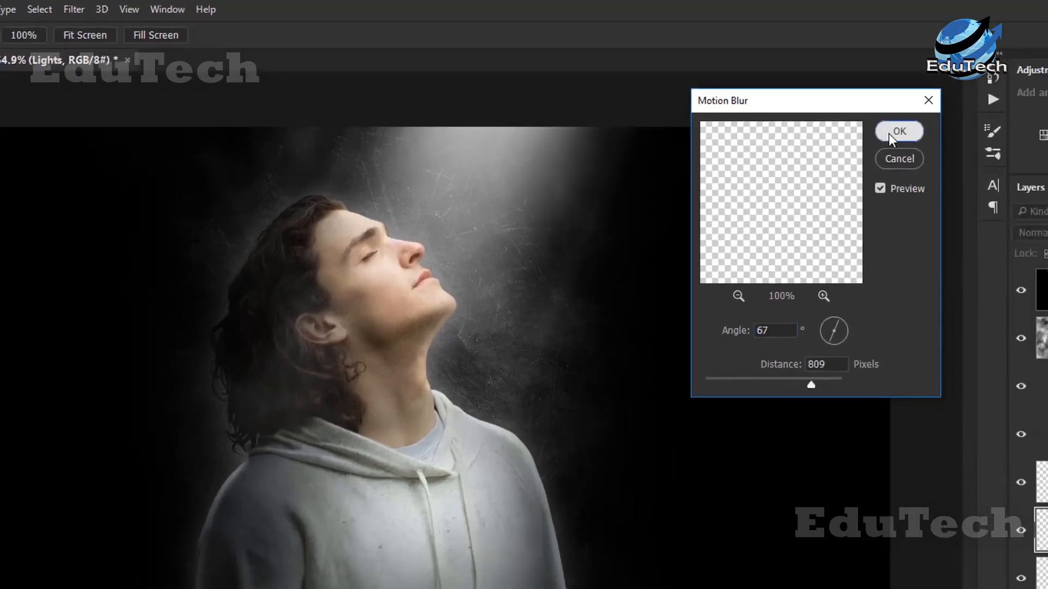
{"action": "left_click", "coordinate": [958, 146]}
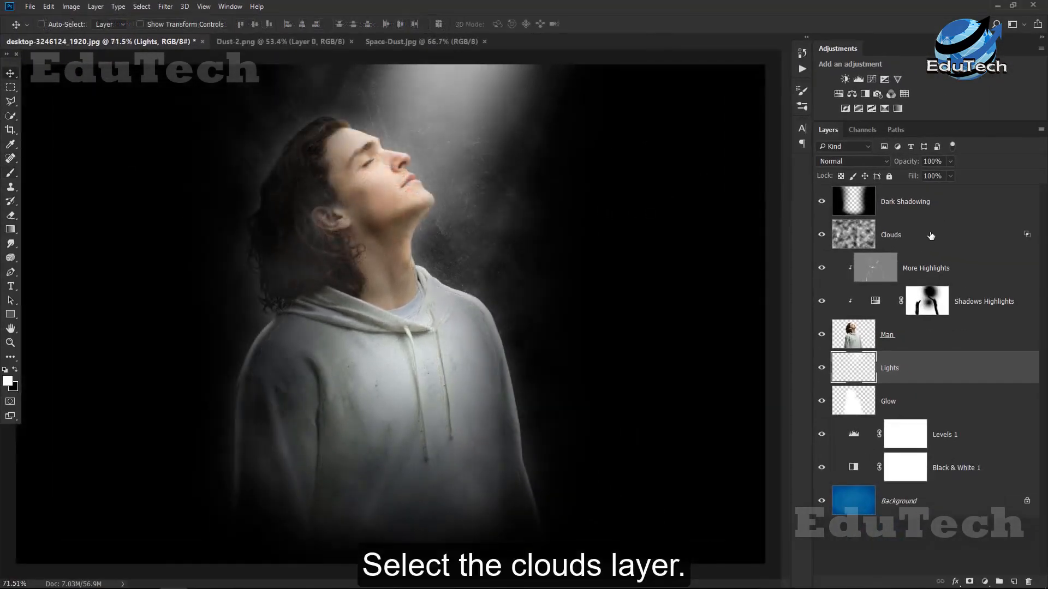
Step: Copy the dust layer from Dust-2.png into the man composite, directly above the Clouds layer
{"action": "left_click", "coordinate": [930, 235]}
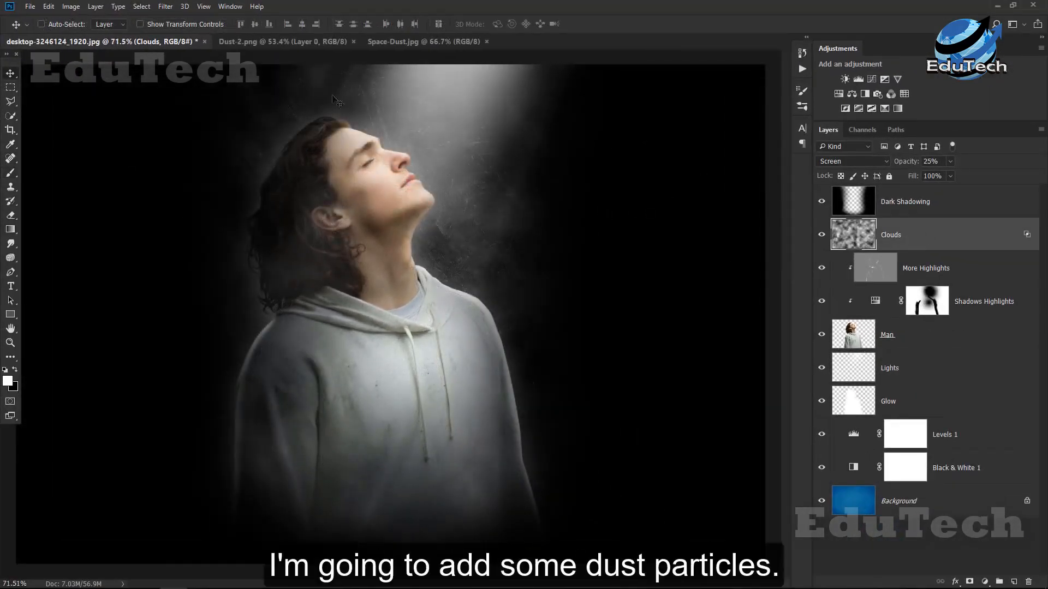
{"action": "left_click", "coordinate": [304, 41]}
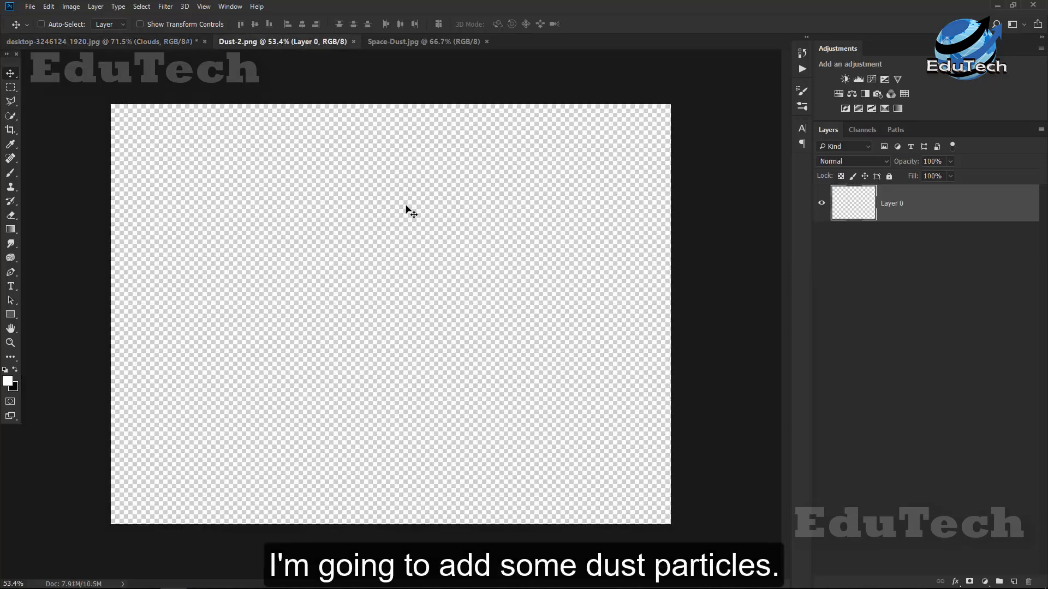
{"action": "left_click_drag", "start_coordinate": [411, 210], "coordinate": [382, 281]}
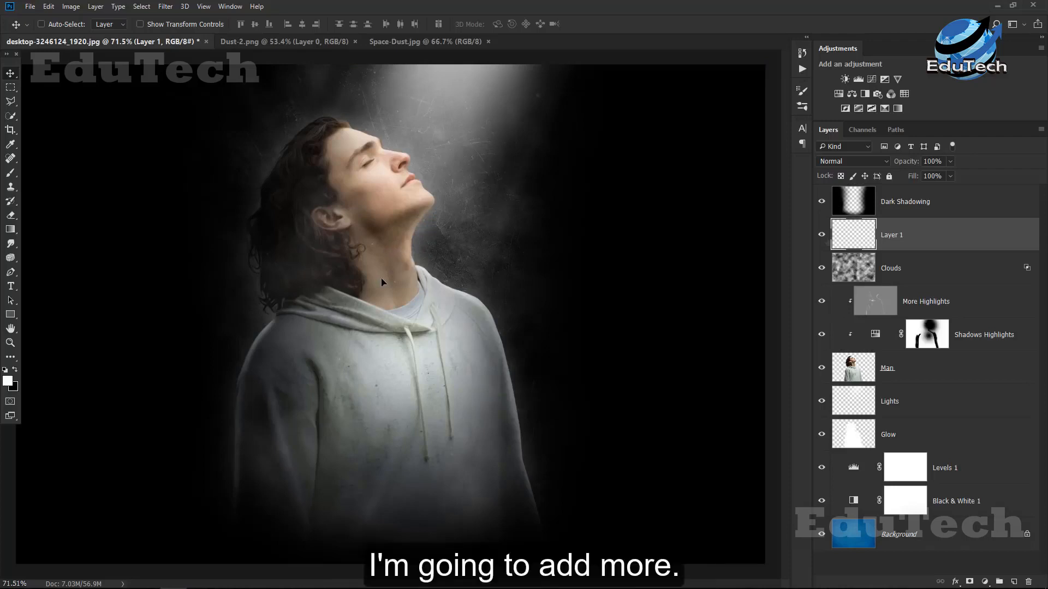
Step: Copy the Space-Dust.jpg image into the man composite and place its layer directly below the Glow layer
{"action": "left_click", "coordinate": [390, 43]}
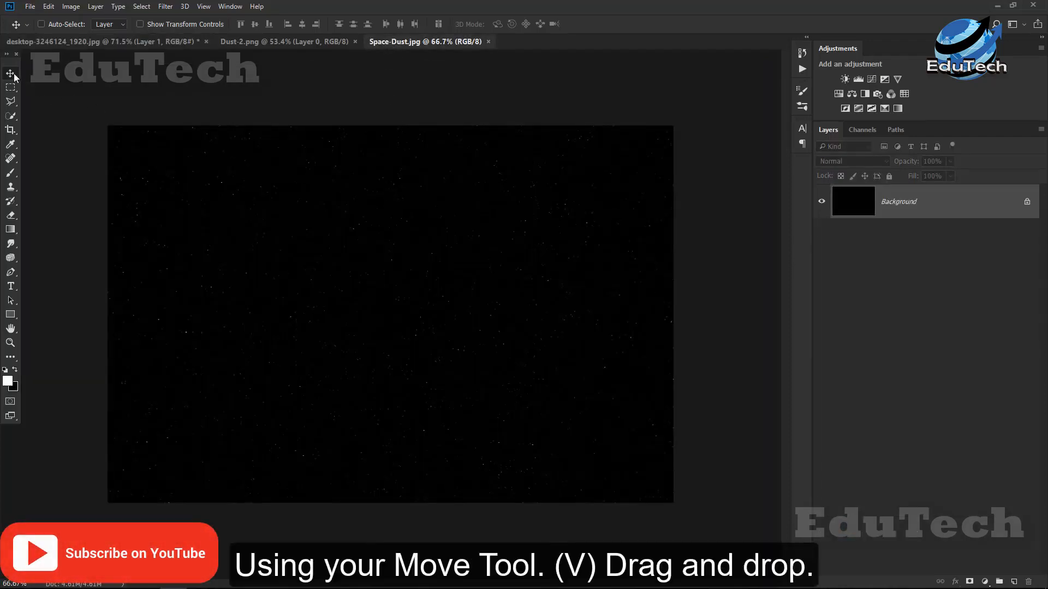
{"action": "left_click_drag", "start_coordinate": [173, 43], "coordinate": [393, 262]}
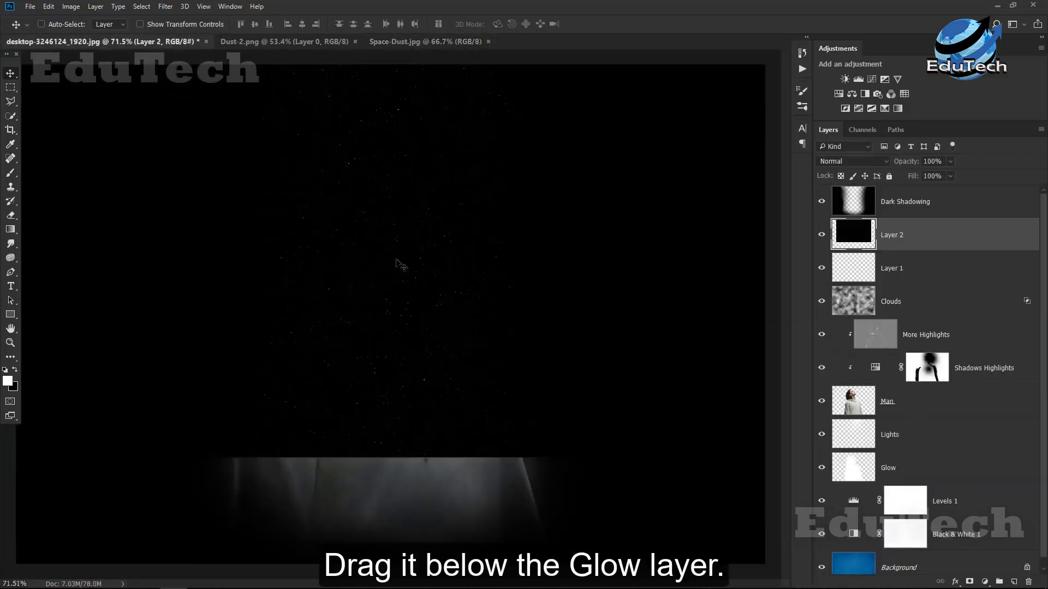
{"action": "left_click_drag", "start_coordinate": [922, 241], "coordinate": [944, 470]}
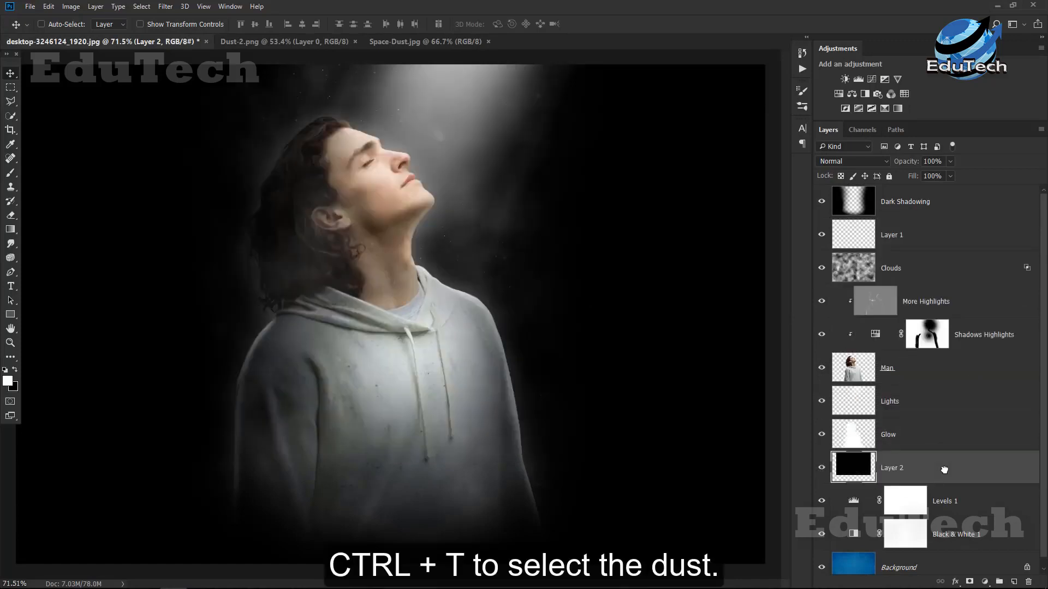
Step: Scale the space dust layer to about 127% so it covers the whole canvas, and set its blending mode to Screen
{"action": "key", "text": "ctrl+t"}
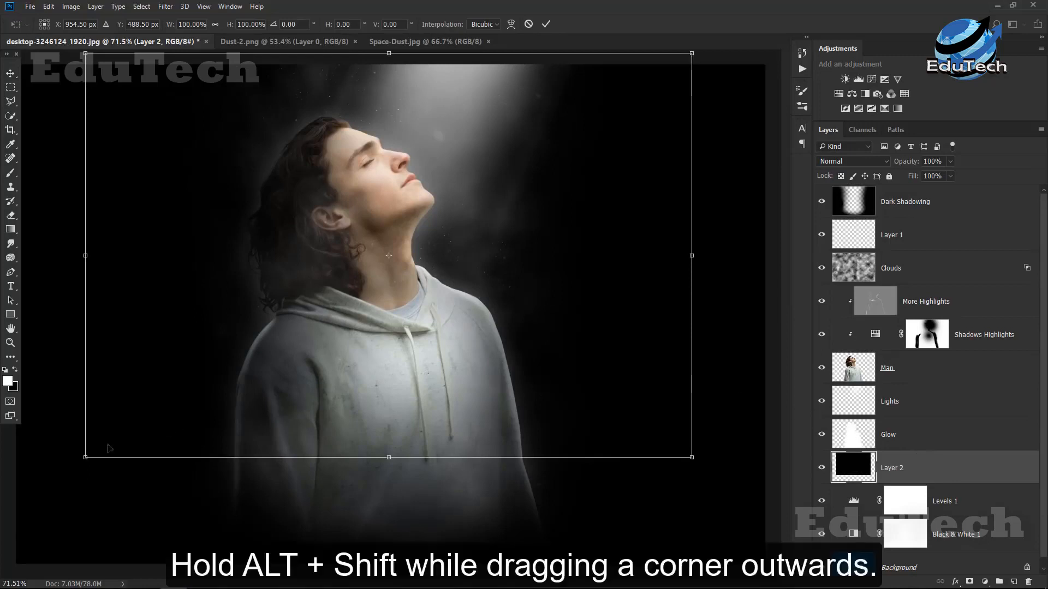
{"action": "left_click_drag", "start_coordinate": [86, 458], "coordinate": [27, 497]}
{"action": "left_click_drag", "start_coordinate": [412, 441], "coordinate": [394, 494]}
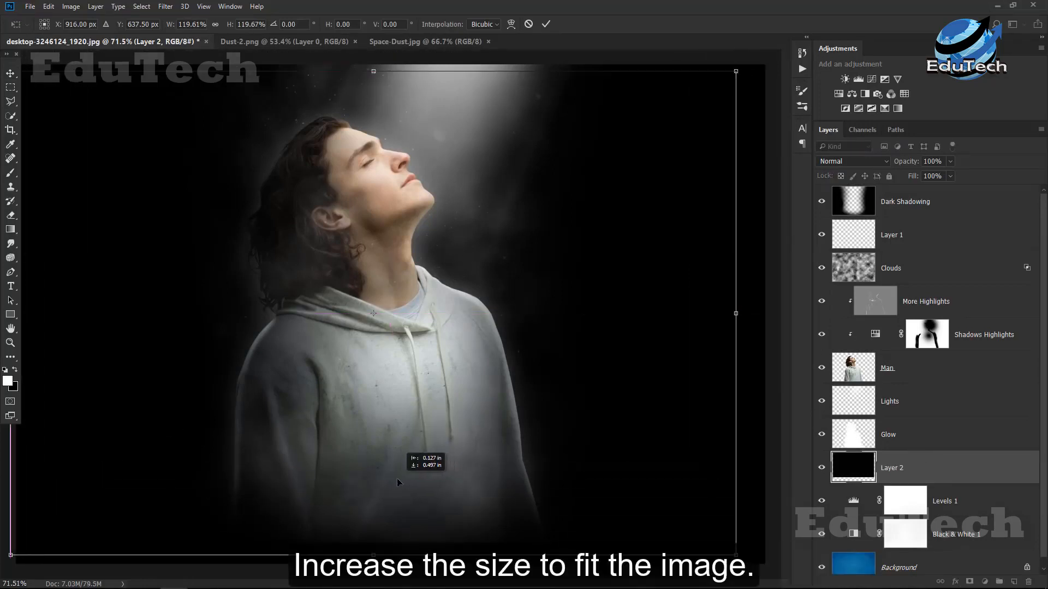
{"action": "left_click_drag", "start_coordinate": [740, 70], "coordinate": [760, 55]}
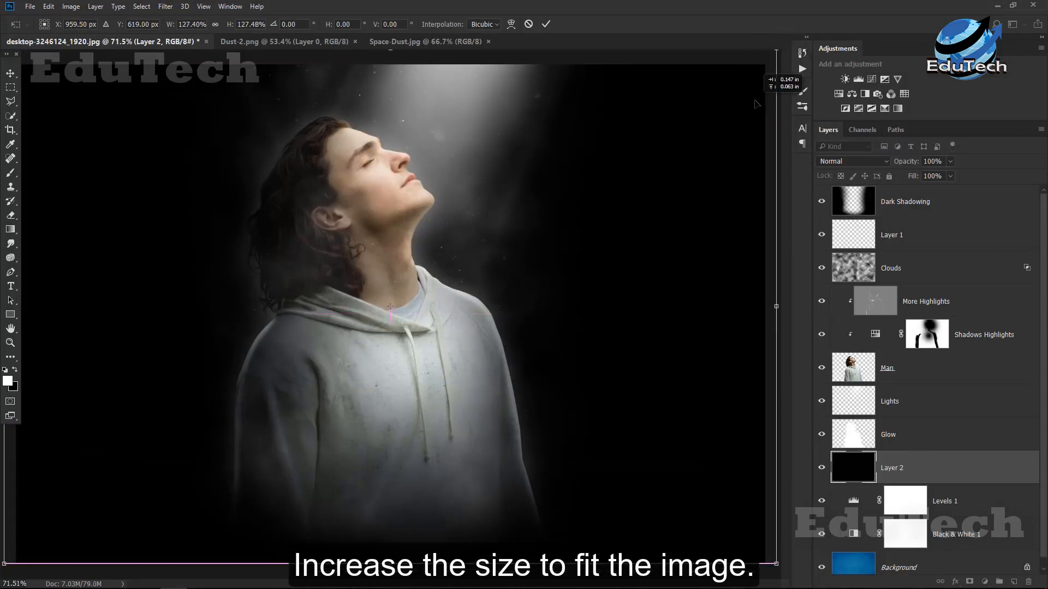
{"action": "left_click", "coordinate": [550, 23]}
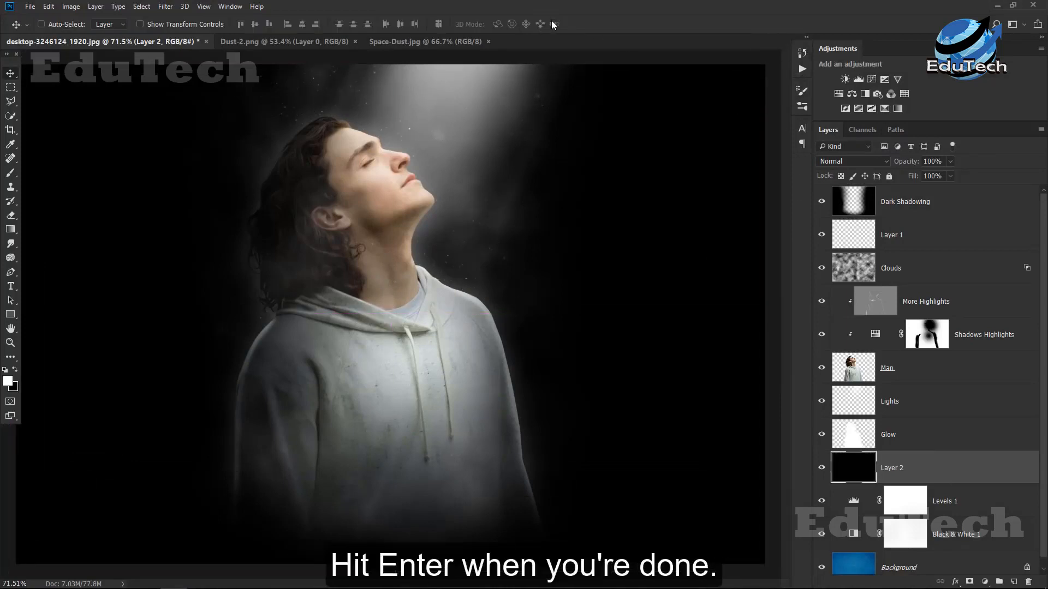
{"action": "left_click", "coordinate": [851, 161]}
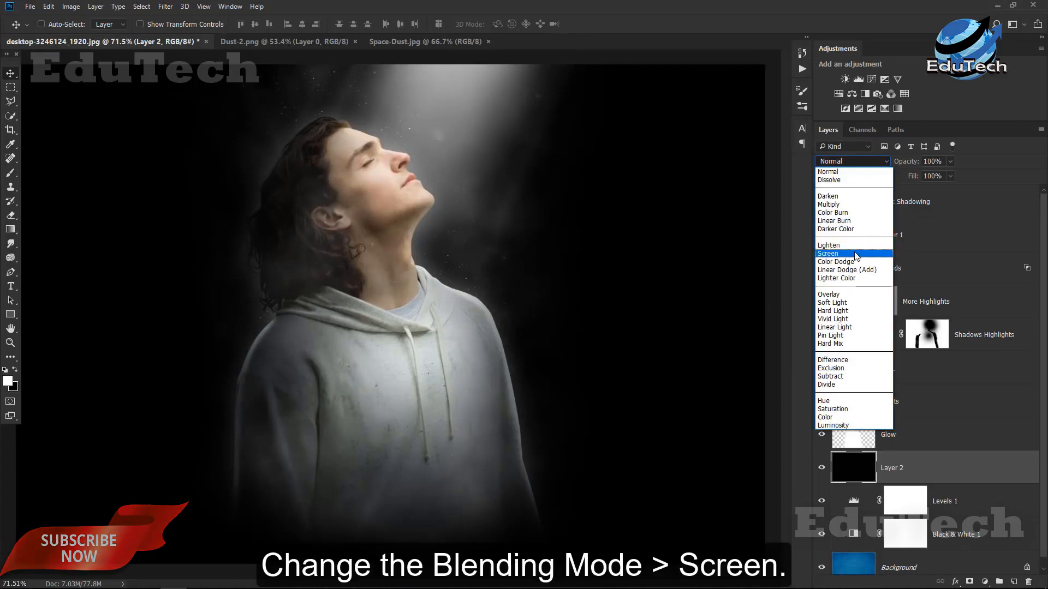
{"action": "left_click", "coordinate": [855, 253]}
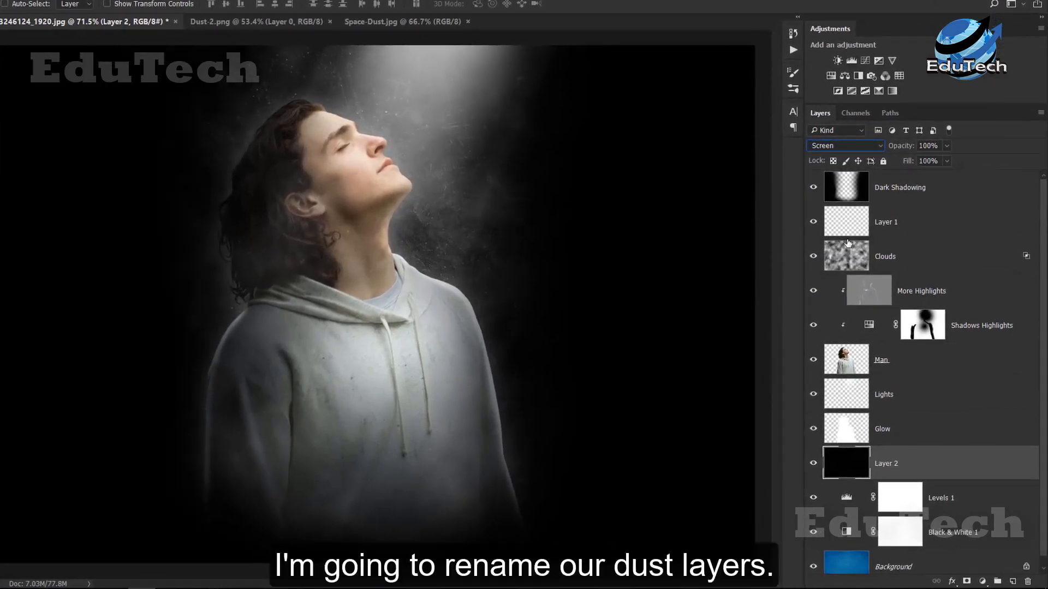
Step: Rename the space dust layer to Spacedust and the dust layer above Clouds to Dust
{"action": "double_click", "coordinate": [898, 464]}
{"action": "type", "text": "Spacedust"}
{"action": "key", "text": "Return"}
{"action": "double_click", "coordinate": [887, 222]}
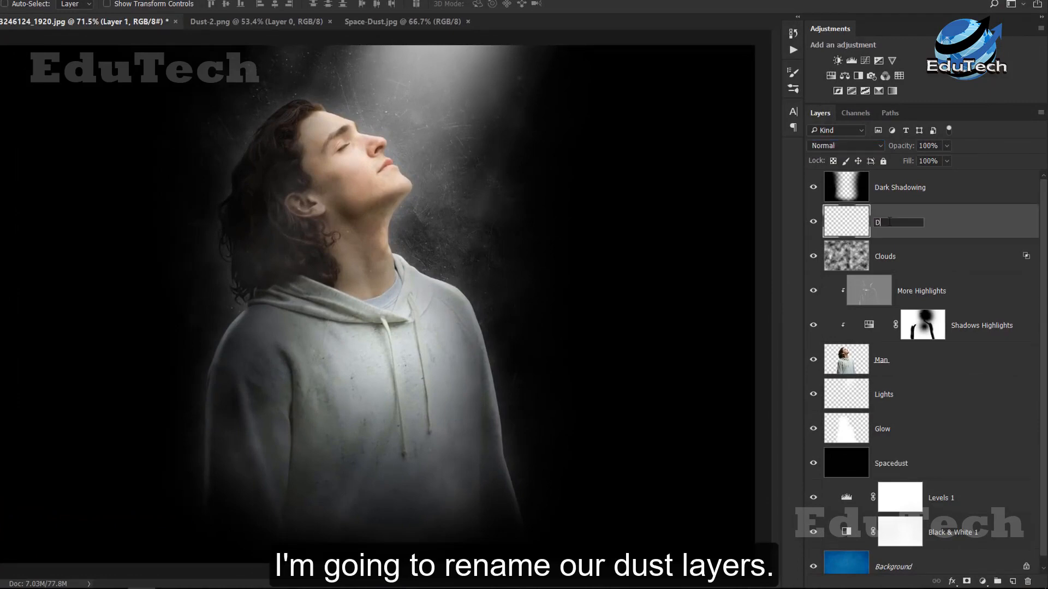
{"action": "type", "text": "Dust"}
{"action": "key", "text": "Return"}
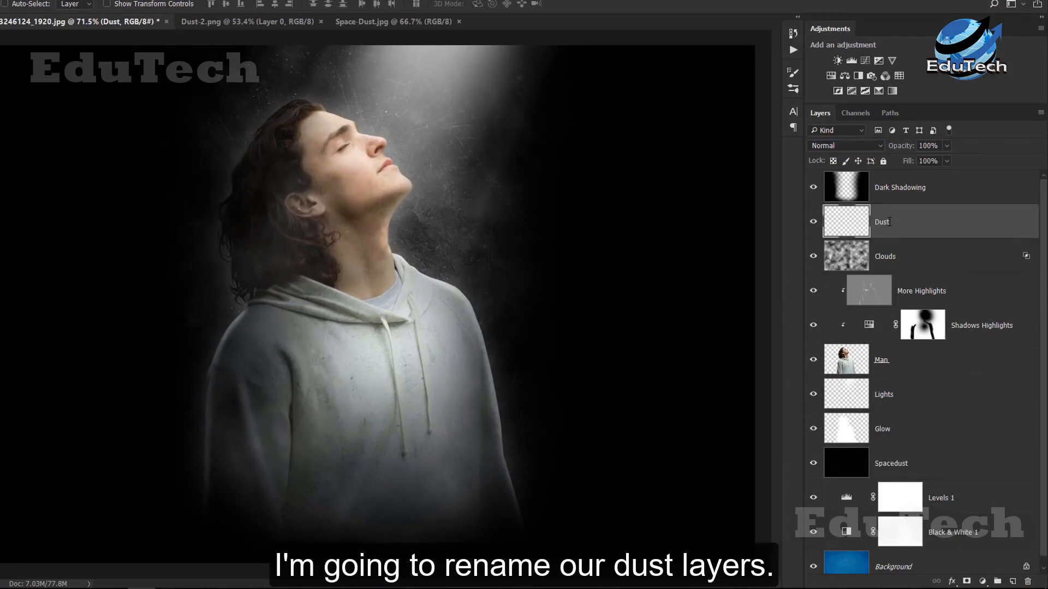
Step: Create a new layer above Dark Shadowing and name it Noise
{"action": "left_click", "coordinate": [917, 194]}
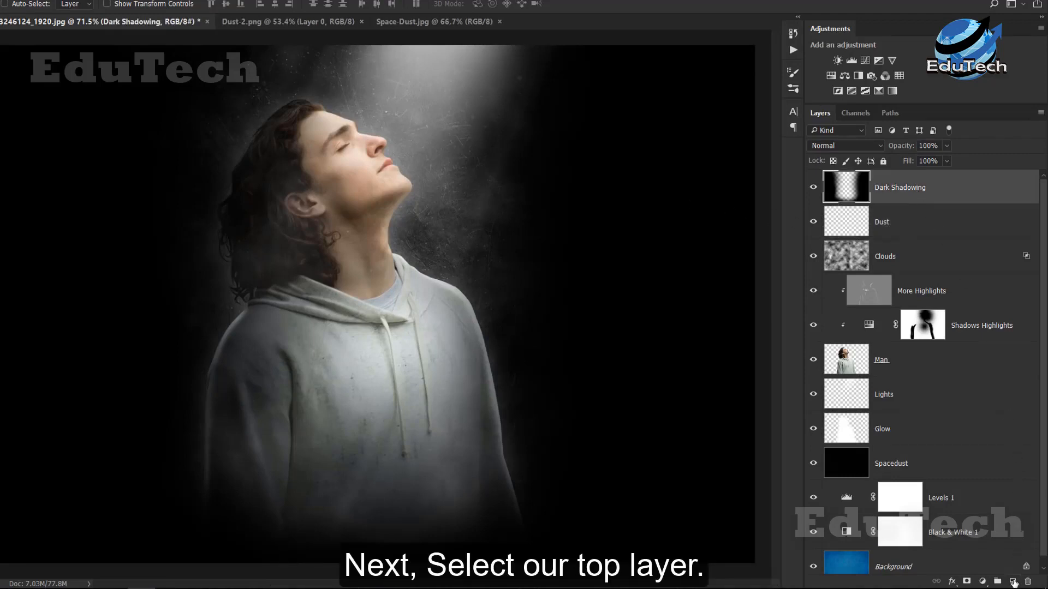
{"action": "left_click", "coordinate": [1012, 582]}
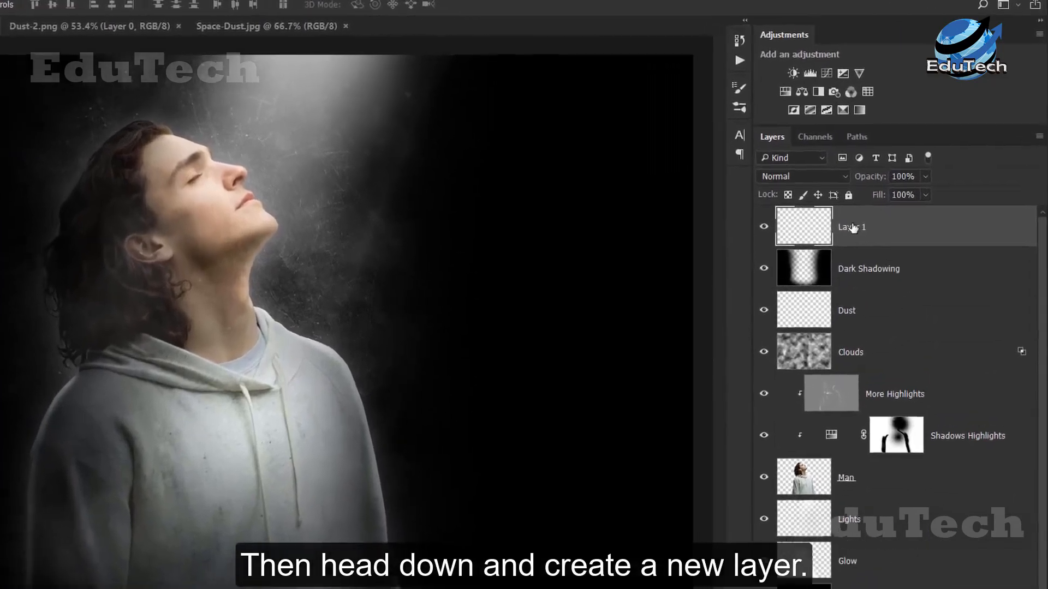
{"action": "double_click", "coordinate": [882, 185]}
{"action": "type", "text": "Nois"}
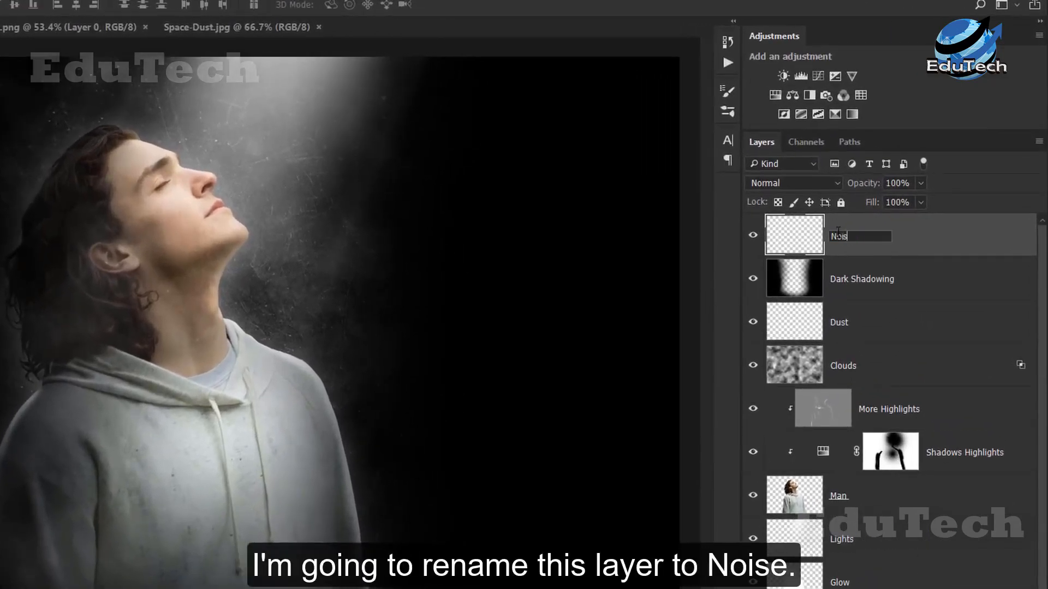
{"action": "type", "text": "e"}
{"action": "key", "text": "Return"}
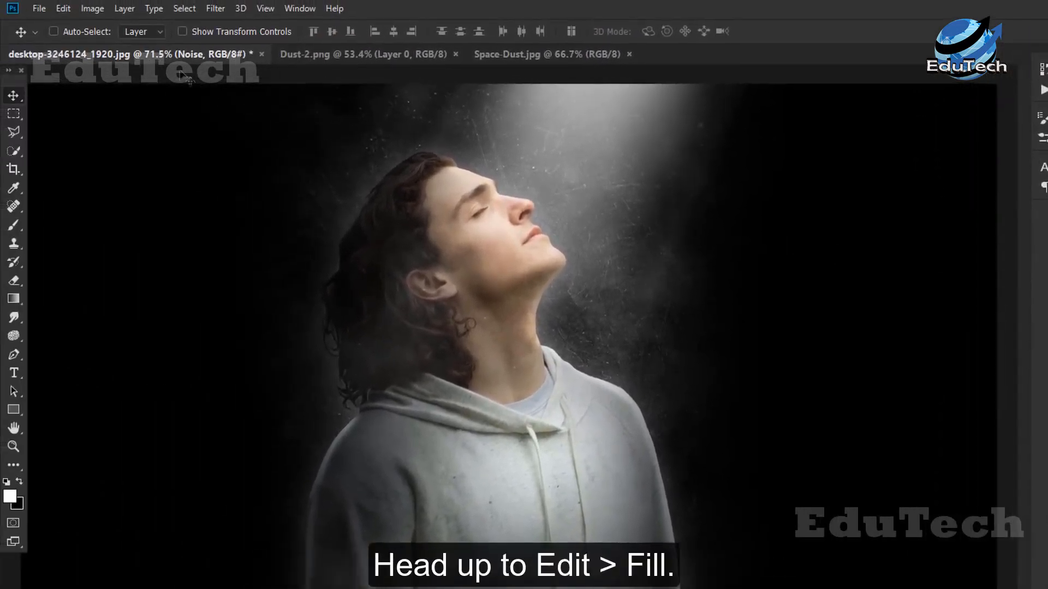
Step: Fill the Noise layer with black in Normal mode at 100% opacity
{"action": "left_click", "coordinate": [68, 12]}
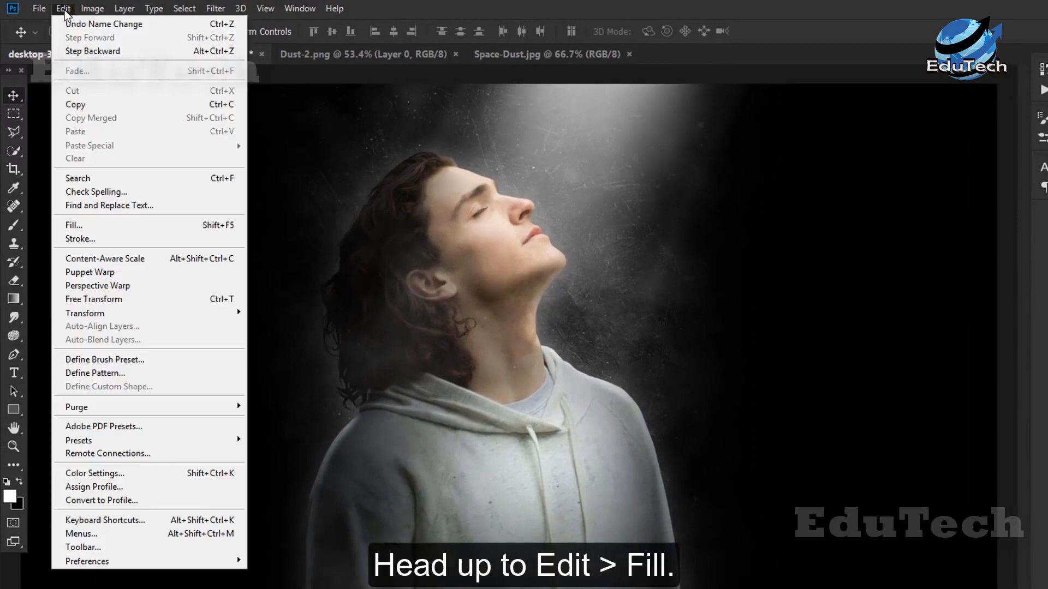
{"action": "left_click", "coordinate": [143, 225]}
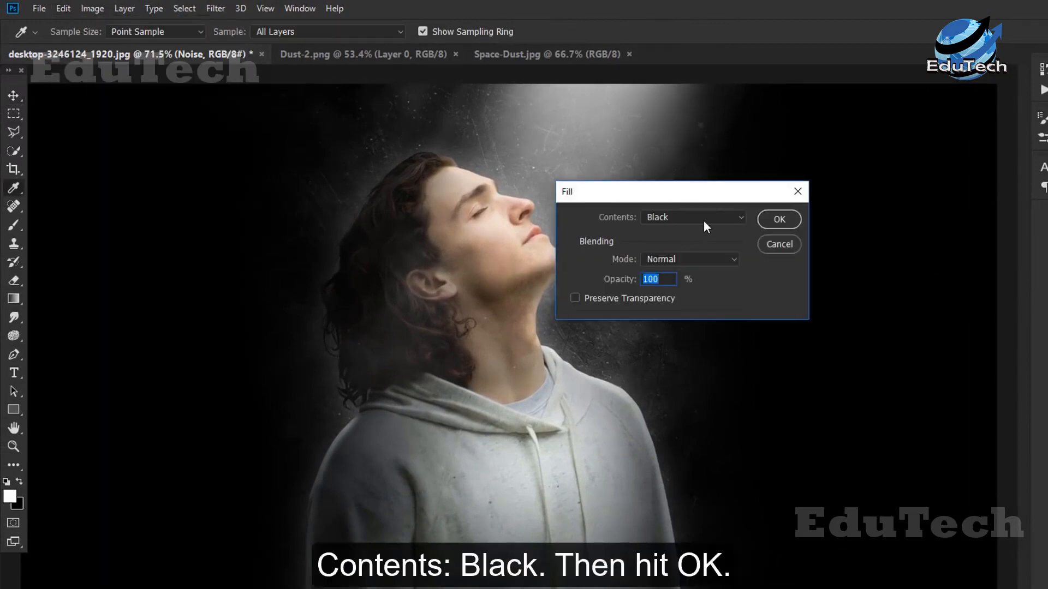
{"action": "left_click", "coordinate": [779, 219]}
{"action": "key", "text": "v"}
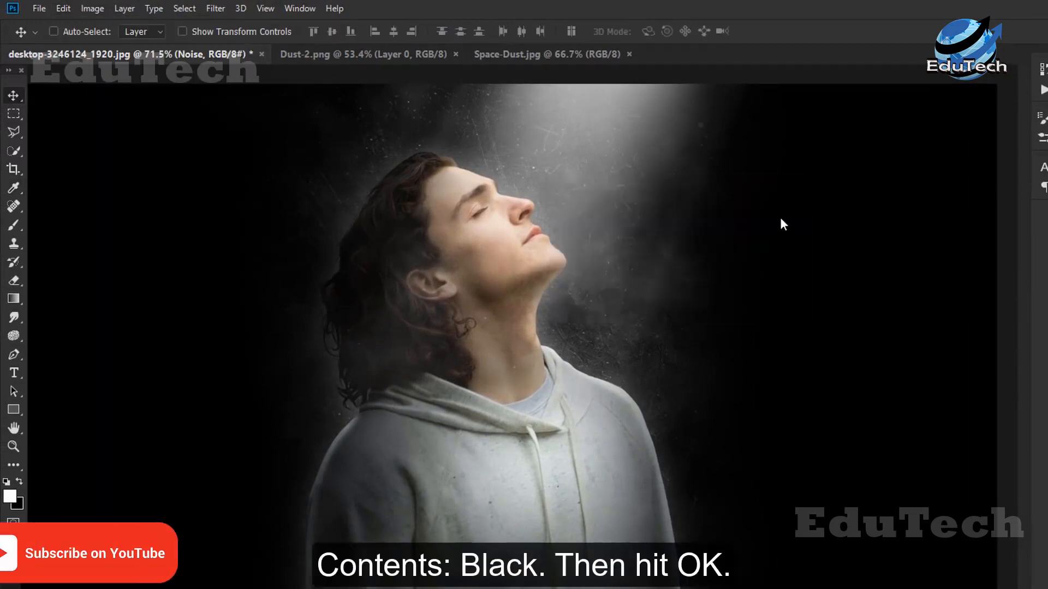
Step: Apply the Add Noise filter to the Noise layer with a 40% amount, Uniform distribution and Monochromatic enabled
{"action": "left_click", "coordinate": [215, 8]}
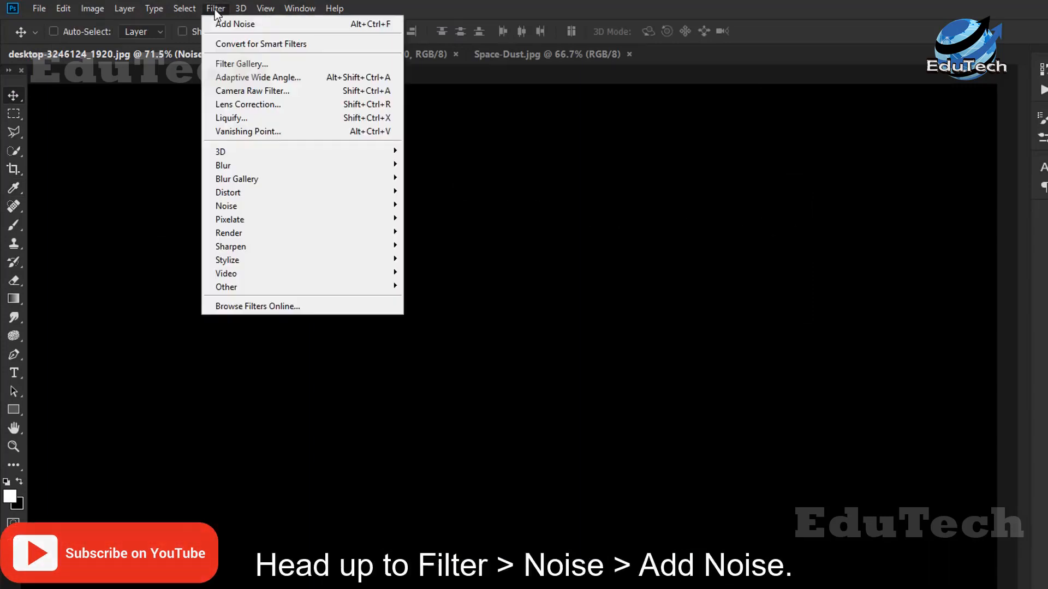
{"action": "mouse_move", "coordinate": [289, 206]}
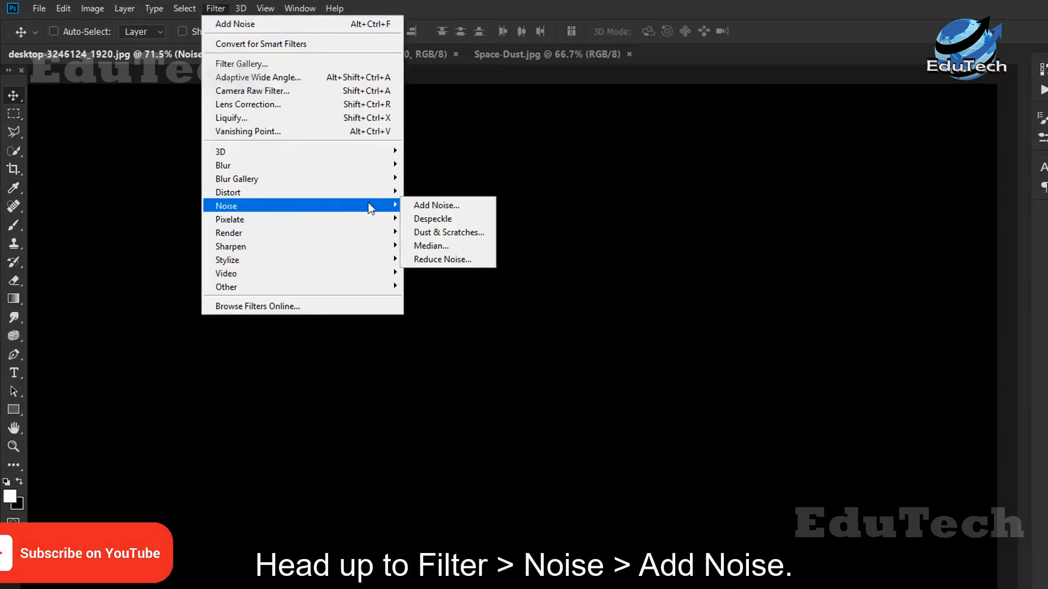
{"action": "left_click", "coordinate": [479, 209]}
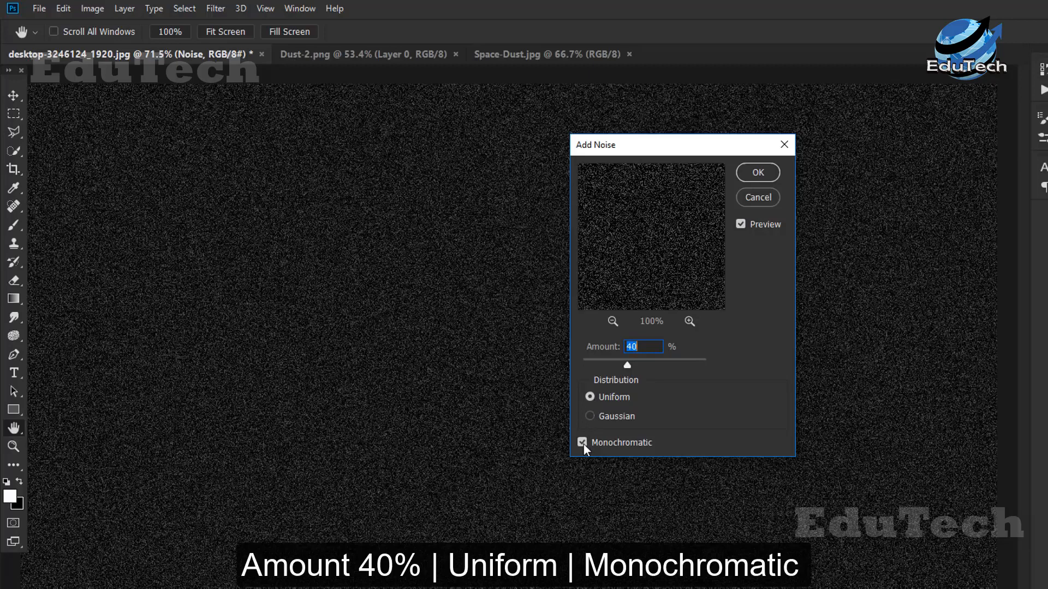
{"action": "left_click", "coordinate": [758, 172]}
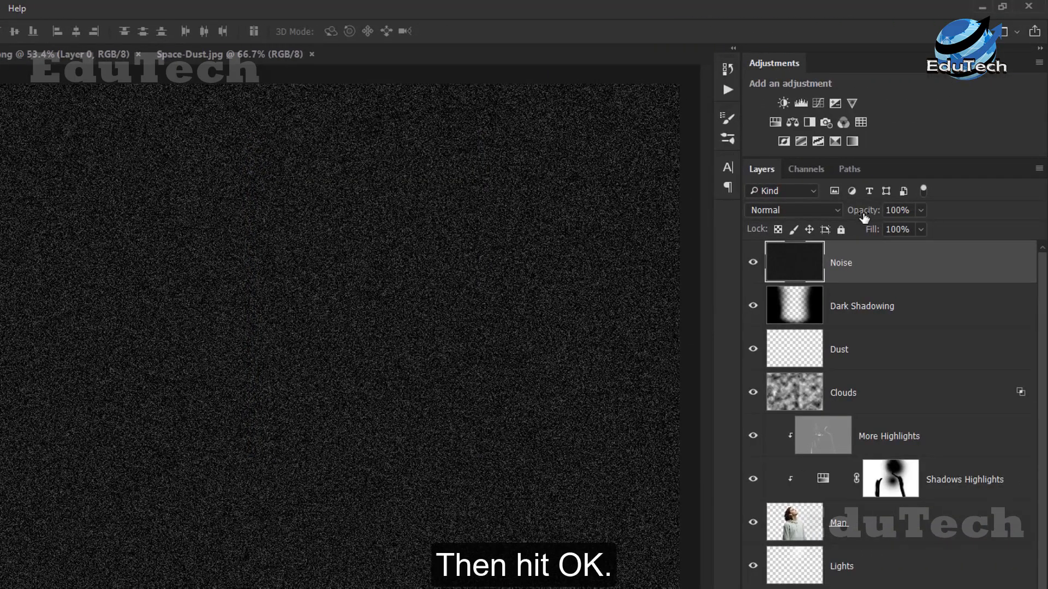
Step: Lower the Noise layer's opacity to 10%, checking the grain up close on the hoodie
{"action": "mouse_move", "coordinate": [864, 217]}
{"action": "left_mouse_down"}
{"action": "mouse_move", "coordinate": [802, 217]}
{"action": "mouse_move", "coordinate": [867, 214]}
{"action": "left_mouse_up"}
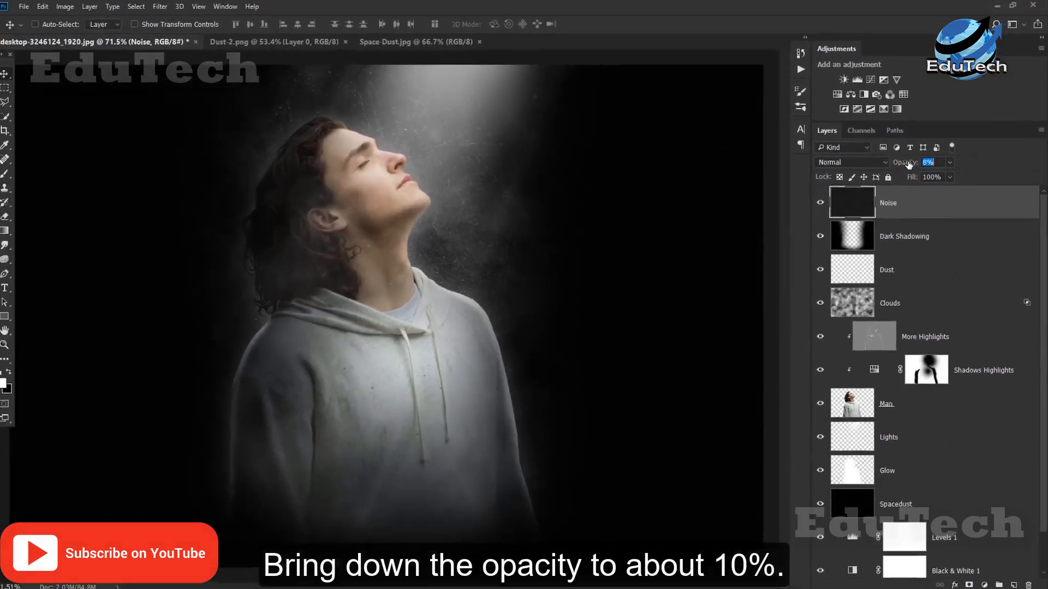
{"action": "key", "text": "z"}
{"action": "mouse_move", "coordinate": [592, 398]}
{"action": "left_mouse_down"}
{"action": "mouse_move", "coordinate": [567, 403]}
{"action": "mouse_move", "coordinate": [575, 398]}
{"action": "left_mouse_up"}
{"action": "key", "text": "v"}
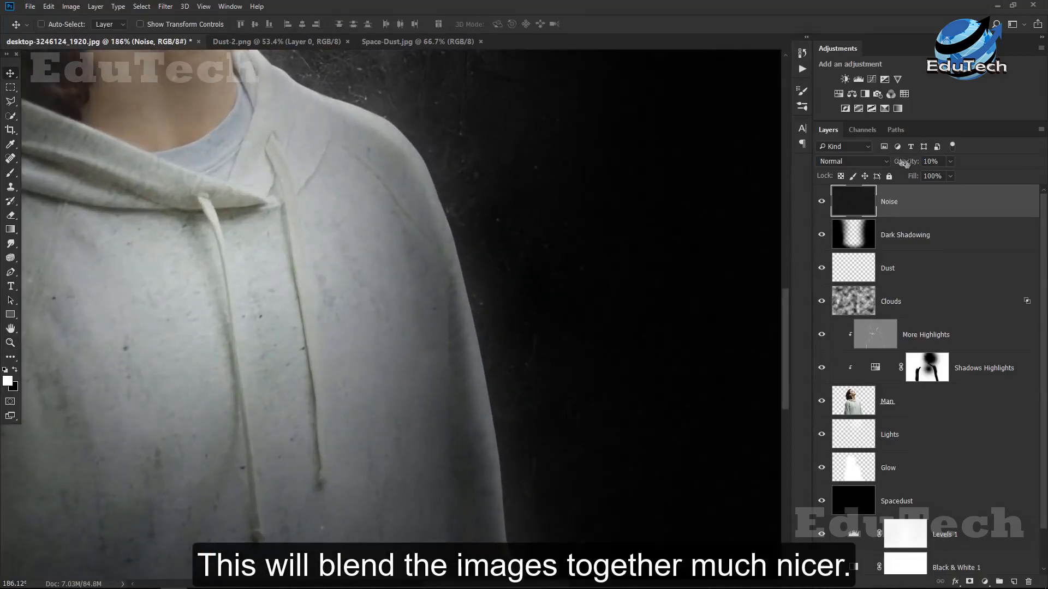
{"action": "key", "text": "ctrl+0"}
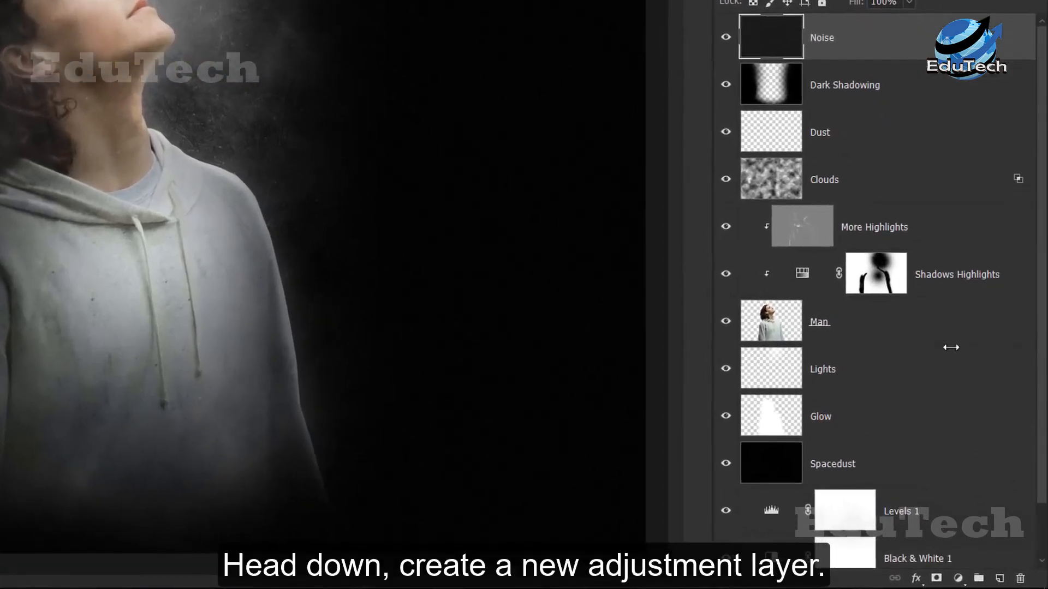
Step: Add a Color Lookup adjustment layer above Noise using the Crisp_Winter.look 3DLUT file
{"action": "left_click", "coordinate": [959, 581]}
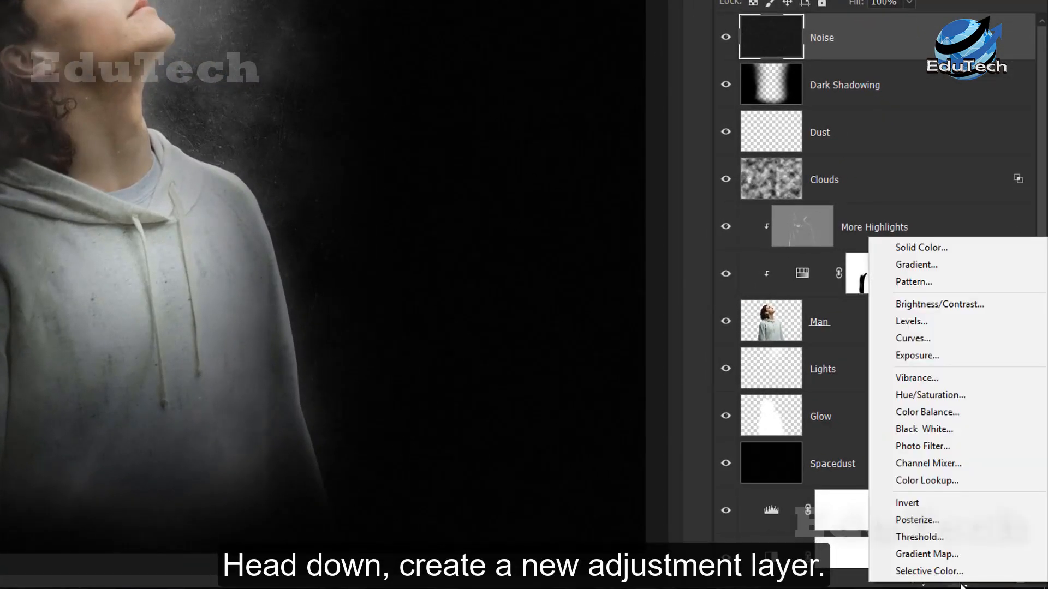
{"action": "left_click", "coordinate": [957, 484]}
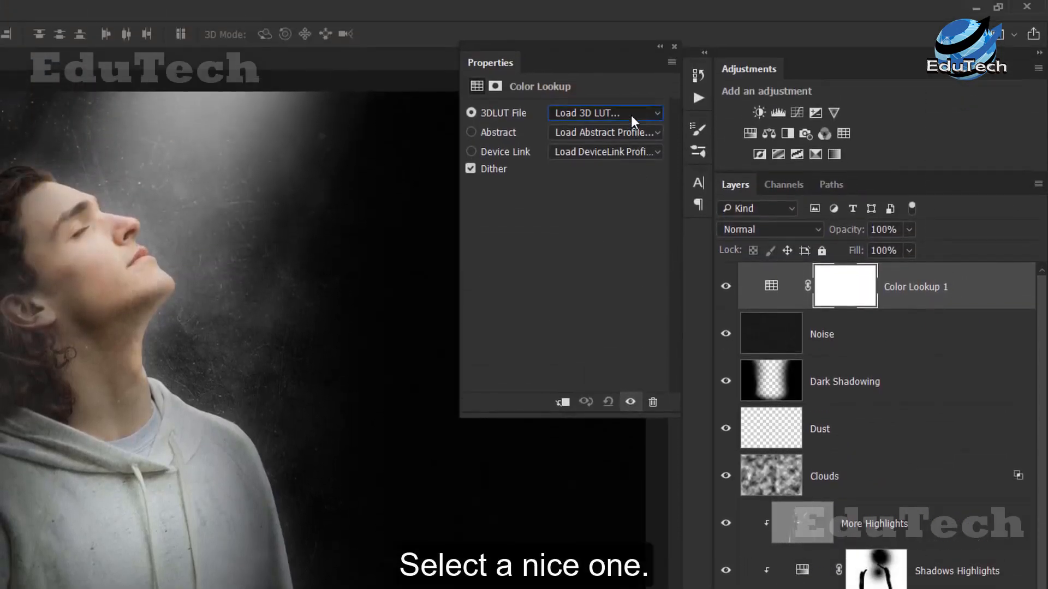
{"action": "left_click", "coordinate": [630, 116]}
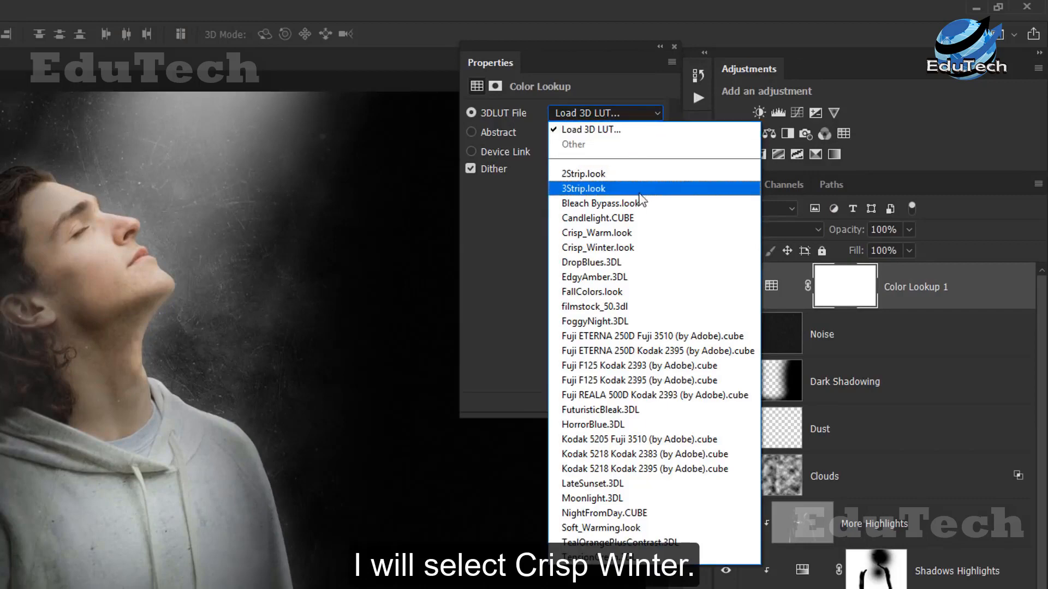
{"action": "left_click", "coordinate": [654, 250]}
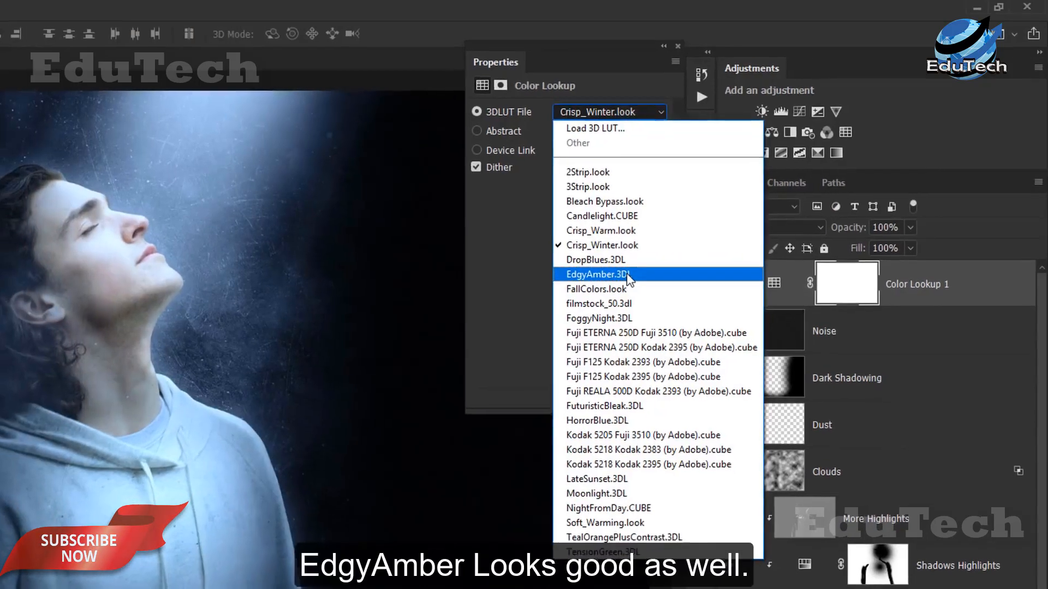
Step: Try the EdgyAmber.3DL lookup on the Color Lookup layer and switch back to Crisp_Winter.look
{"action": "left_click", "coordinate": [628, 275]}
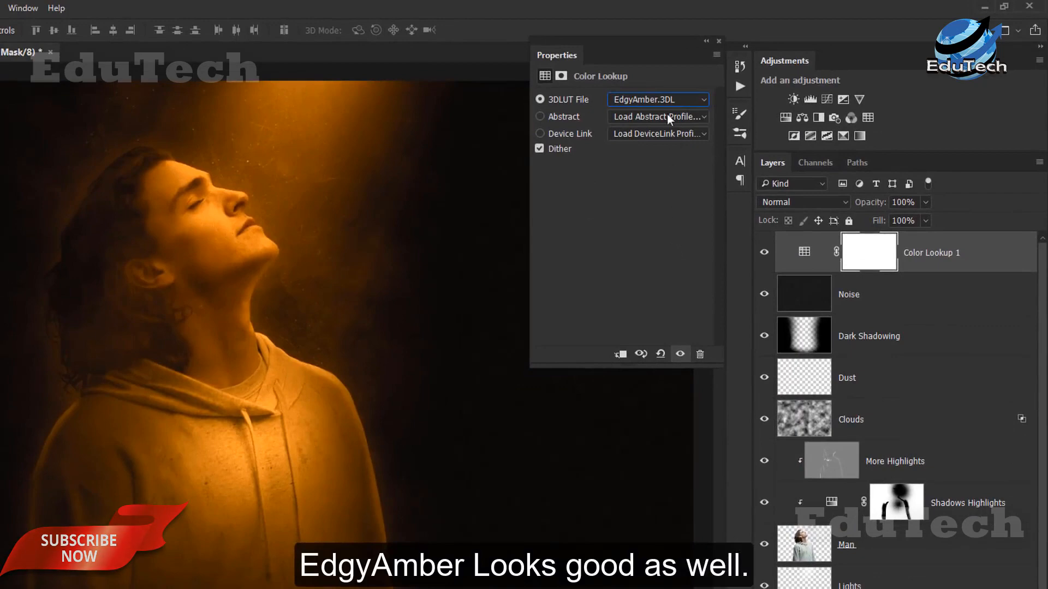
{"action": "left_click", "coordinate": [666, 100]}
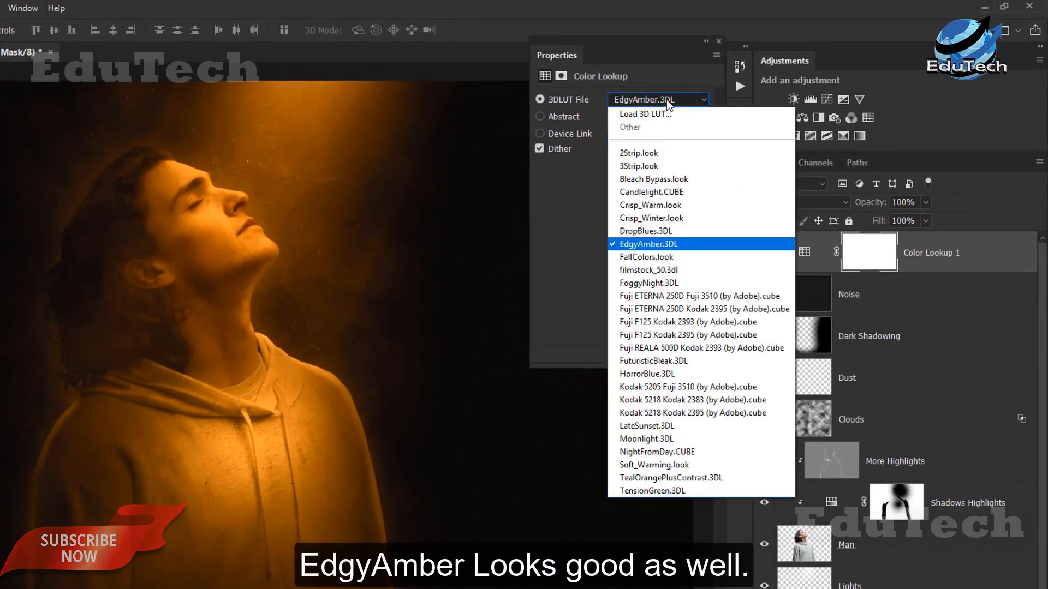
{"action": "left_click", "coordinate": [669, 217]}
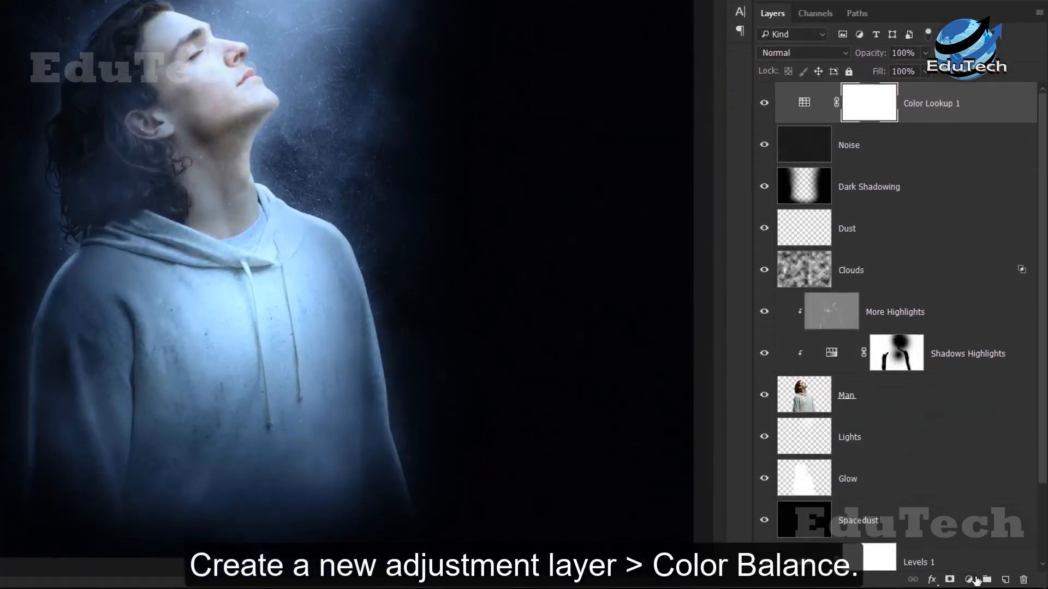
Step: Add a Color Balance adjustment layer with midtones at -18 toward cyan, and shift them slightly toward magenta and blue
{"action": "left_click", "coordinate": [968, 584]}
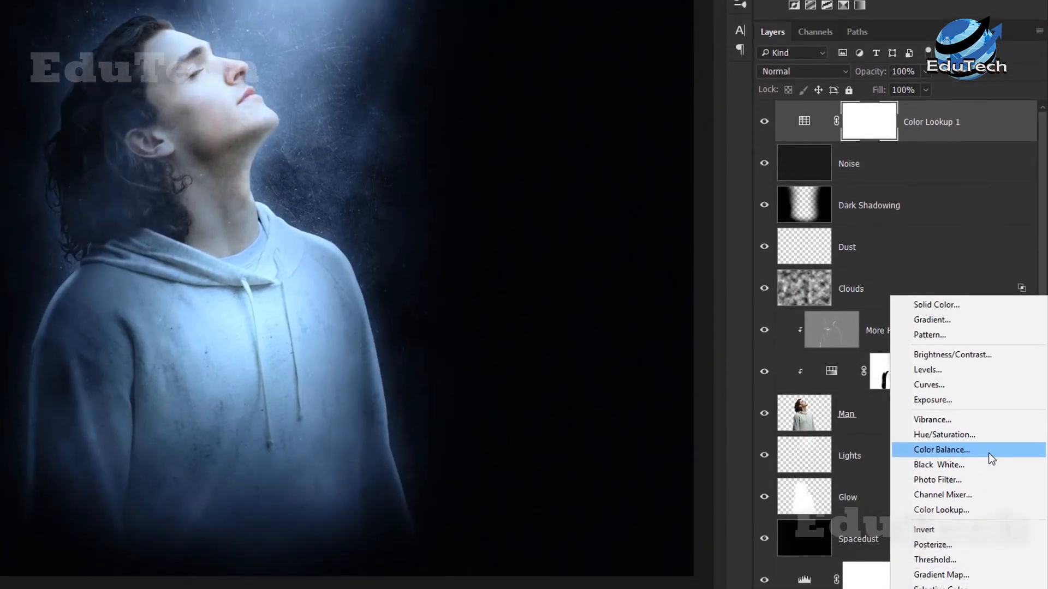
{"action": "left_click", "coordinate": [988, 432]}
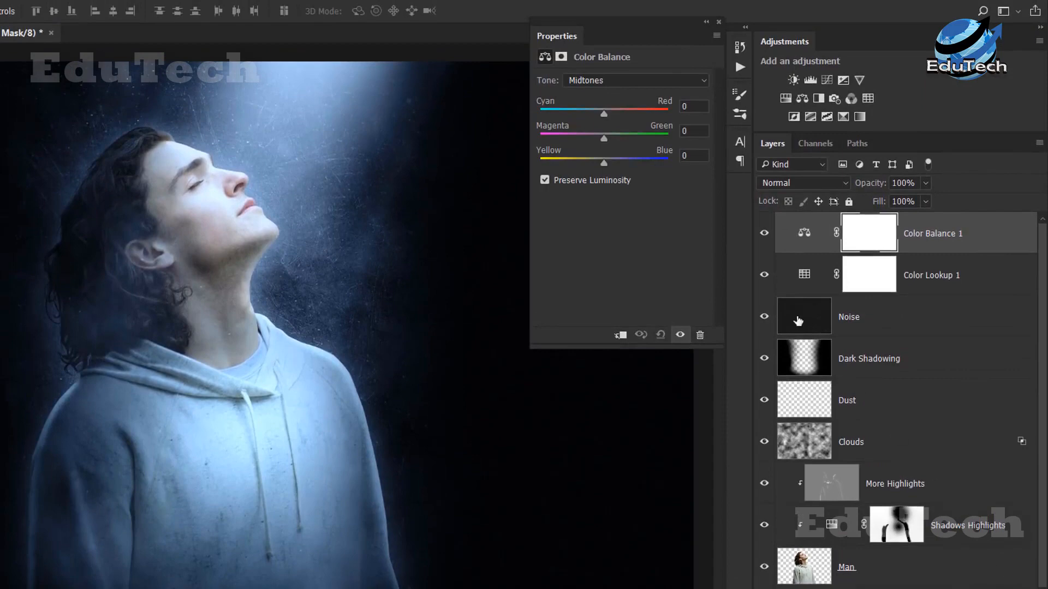
{"action": "left_click_drag", "start_coordinate": [604, 111], "coordinate": [593, 110]}
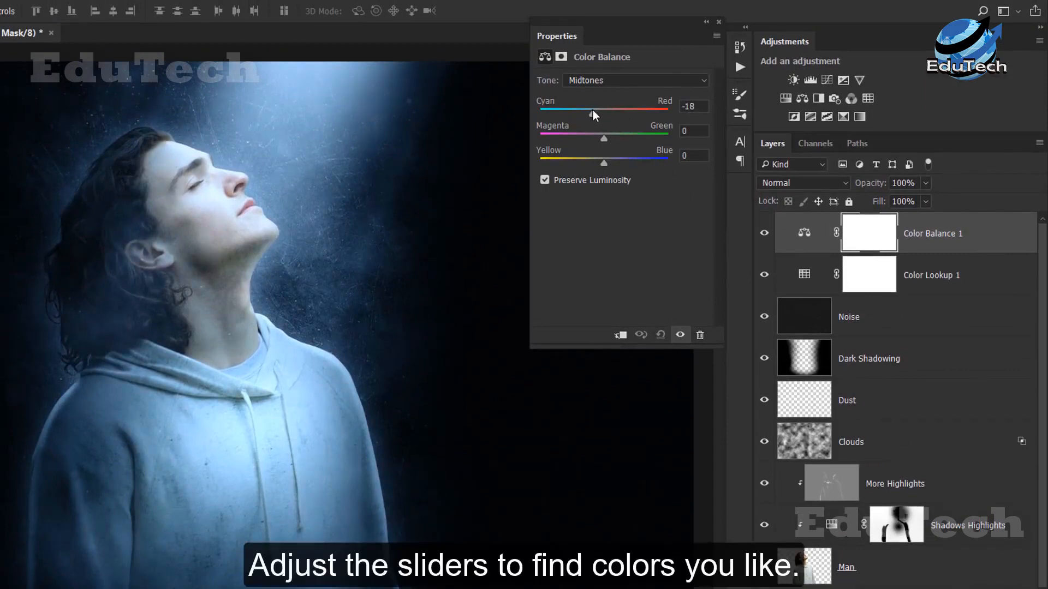
{"action": "left_click_drag", "start_coordinate": [602, 164], "coordinate": [599, 133]}
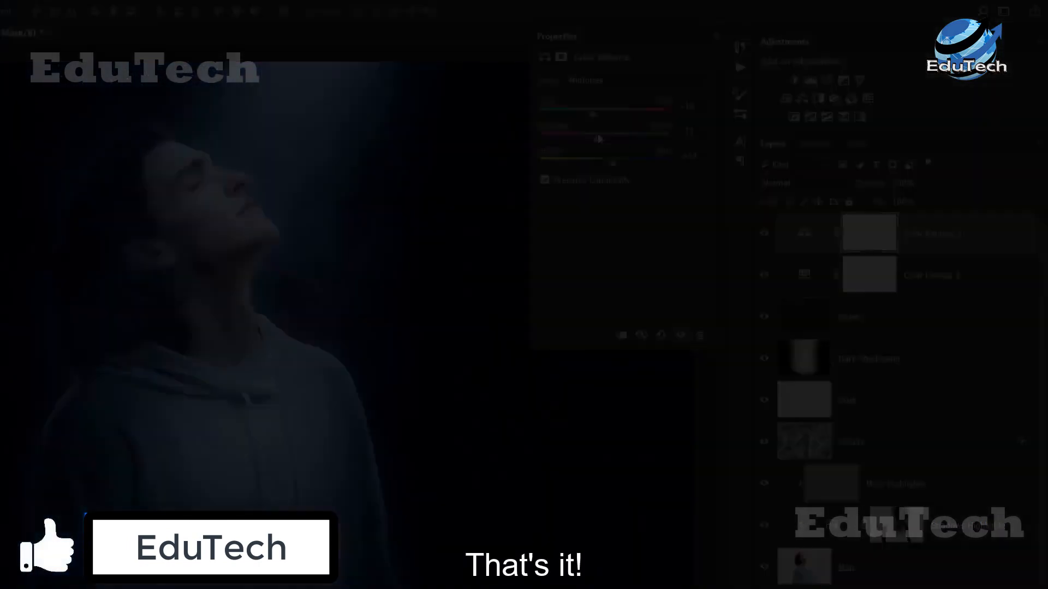